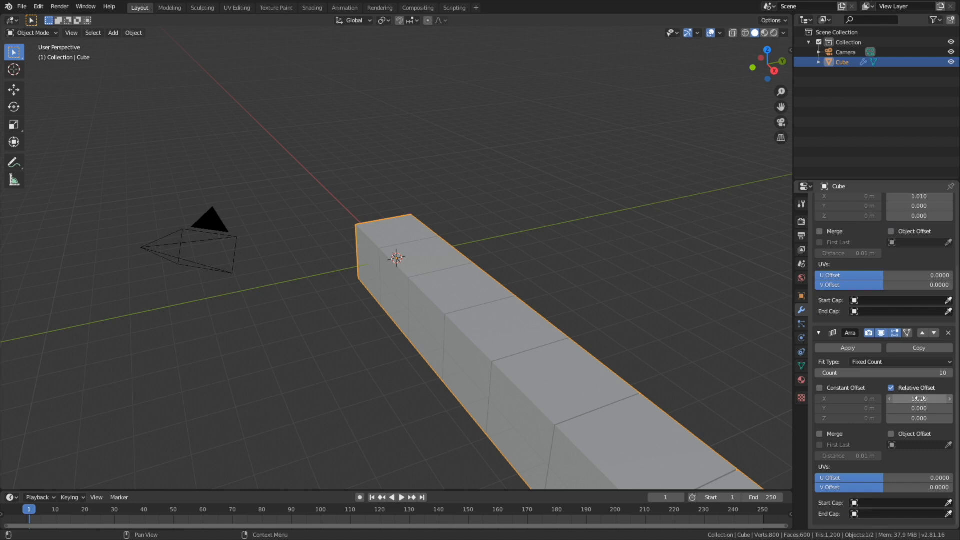
Set the second Array modifier's relative offset to 0 on X and 1.01 on Y
{"action": "key", "text": "BackSpace"}
{"action": "key", "text": "BackSpace"}
{"action": "key", "text": "BackSpace"}
{"action": "key", "text": "BackSpace"}
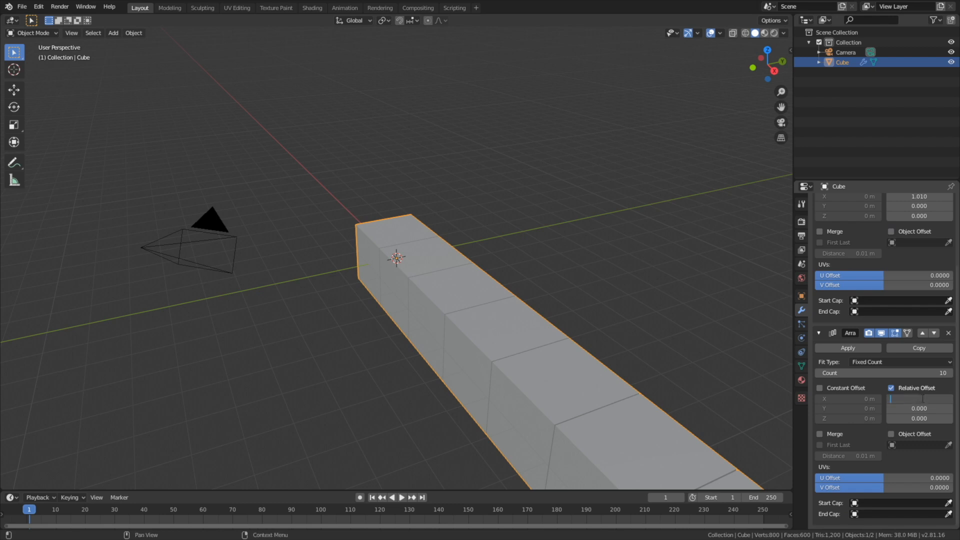
{"action": "left_click", "coordinate": [920, 406]}
{"action": "left_click", "coordinate": [920, 406]}
{"action": "type", "text": "1.01"}
{"action": "key", "text": "Return"}
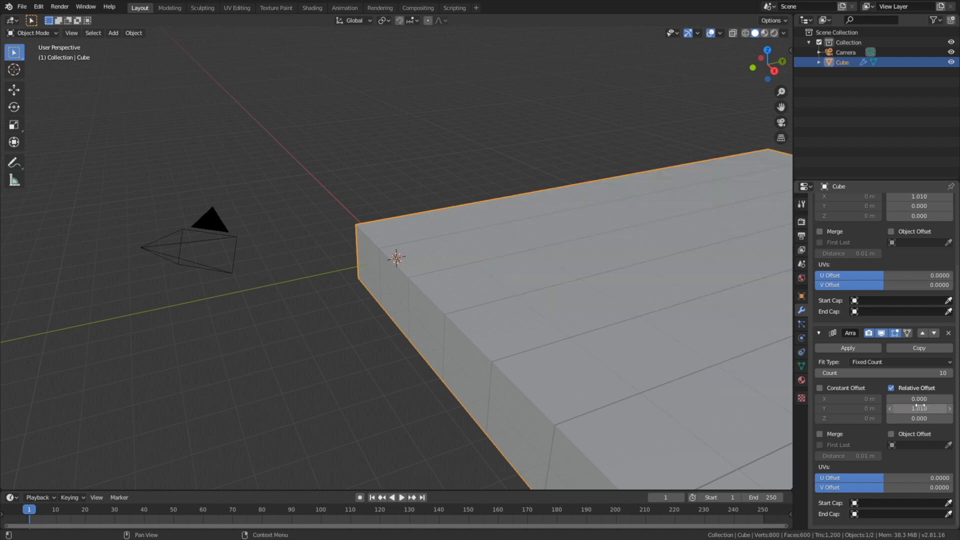
Copy the second Array modifier and set the copy's relative offset to 0 on Y and 1.005 on Z
{"action": "left_click", "coordinate": [918, 350]}
{"action": "scroll", "coordinate": [911, 370], "scroll_direction": "down", "scroll_amount": 5}
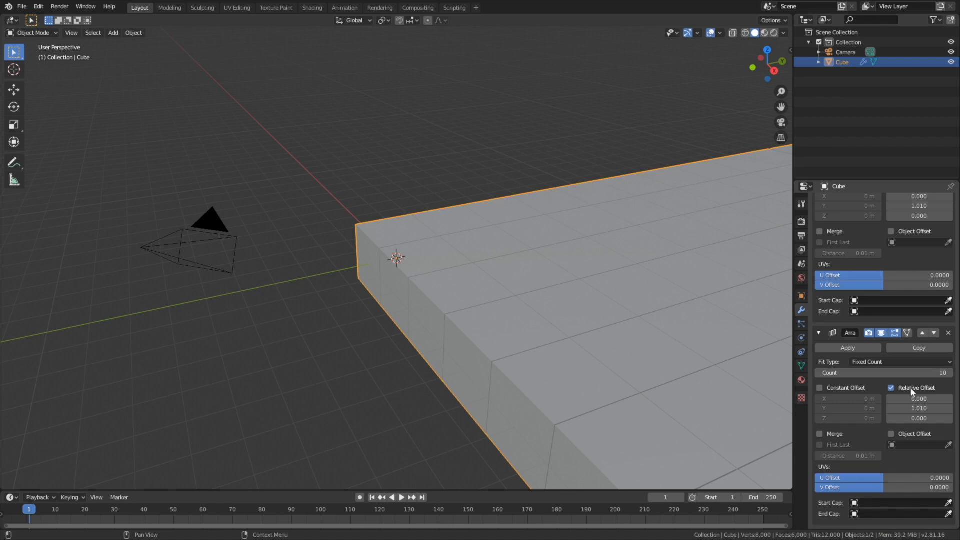
{"action": "left_click", "coordinate": [915, 408]}
{"action": "type", "text": "0"}
{"action": "key", "text": "Return"}
{"action": "left_click", "coordinate": [913, 419]}
{"action": "type", "text": "0.01.01"}
{"action": "key", "text": "BackSpace"}
{"action": "type", "text": "05"}
{"action": "key", "text": "Return"}
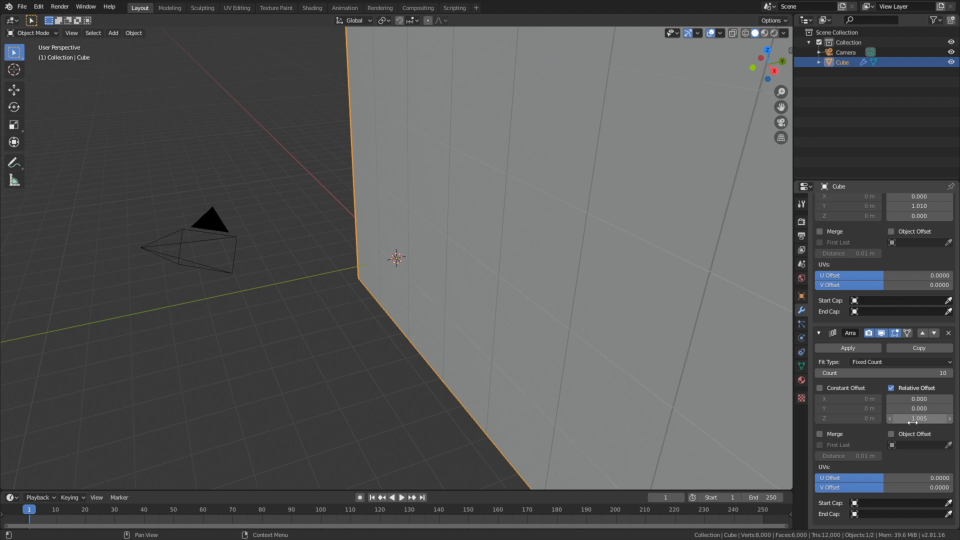
Apply all three Array modifiers to the cube, starting with the first in the stack
{"action": "scroll", "coordinate": [904, 335], "scroll_direction": "up", "scroll_amount": 10}
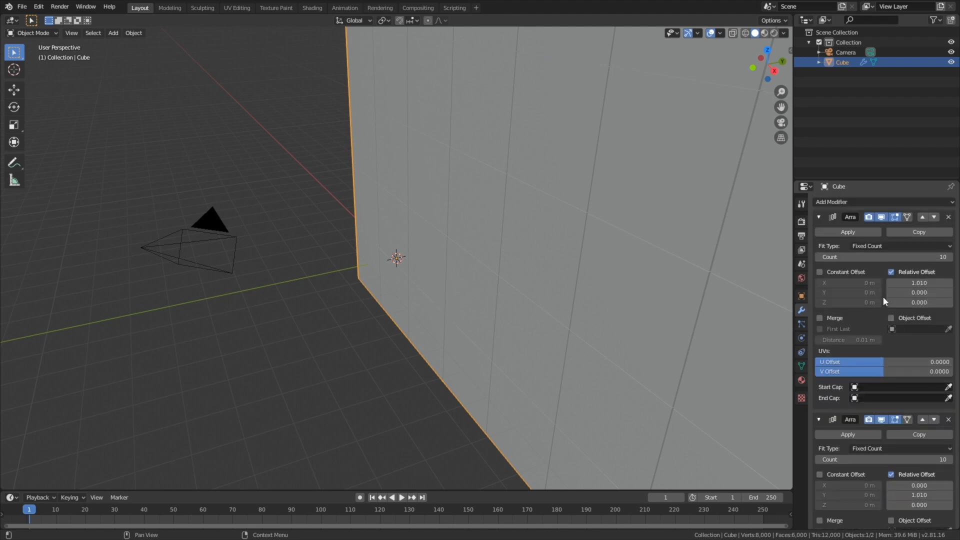
{"action": "left_click", "coordinate": [858, 233]}
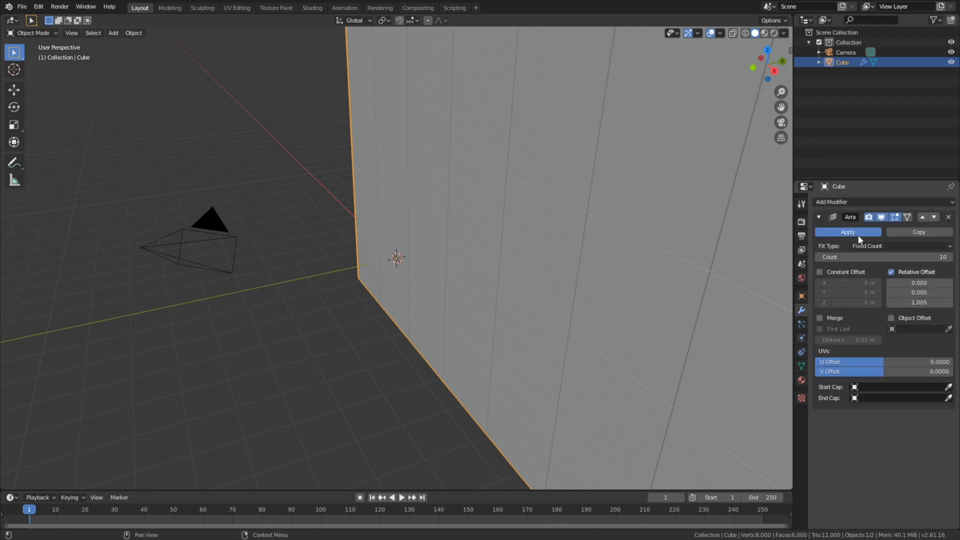
{"action": "left_click", "coordinate": [859, 233]}
{"action": "scroll", "coordinate": [600, 224], "scroll_direction": "down", "scroll_amount": 8}
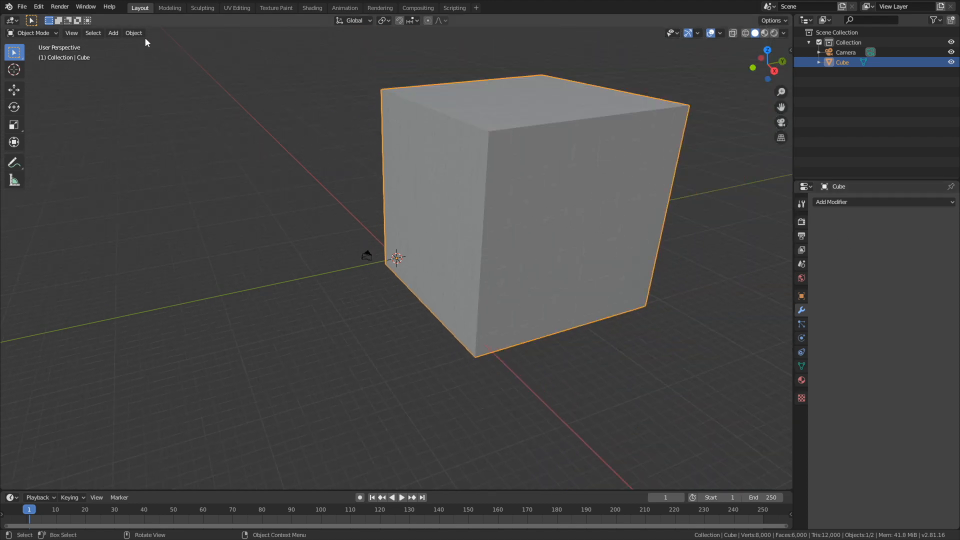
Separate the cube mesh by loose parts in Edit Mode and return to Object Mode
{"action": "left_click", "coordinate": [31, 33]}
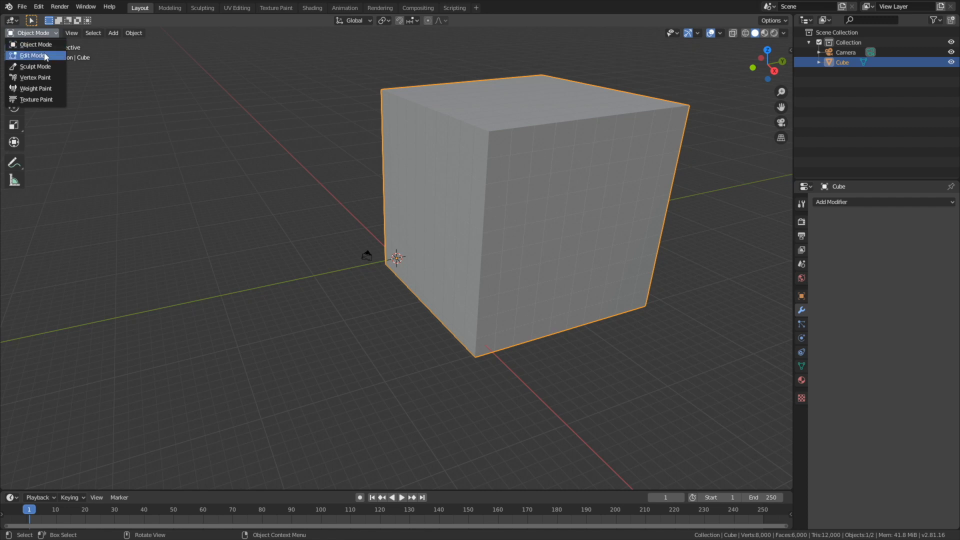
{"action": "left_click", "coordinate": [45, 56]}
{"action": "key", "text": "p"}
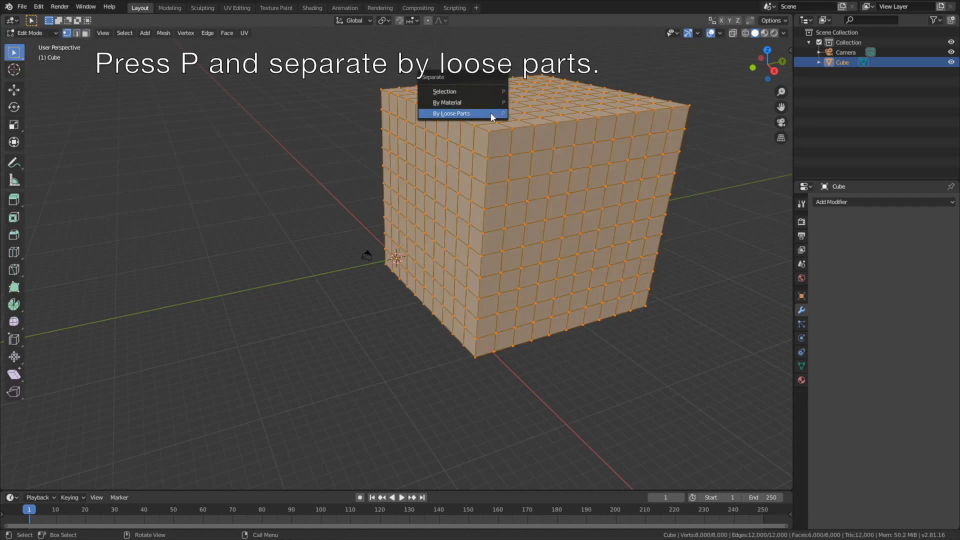
{"action": "left_click", "coordinate": [491, 114]}
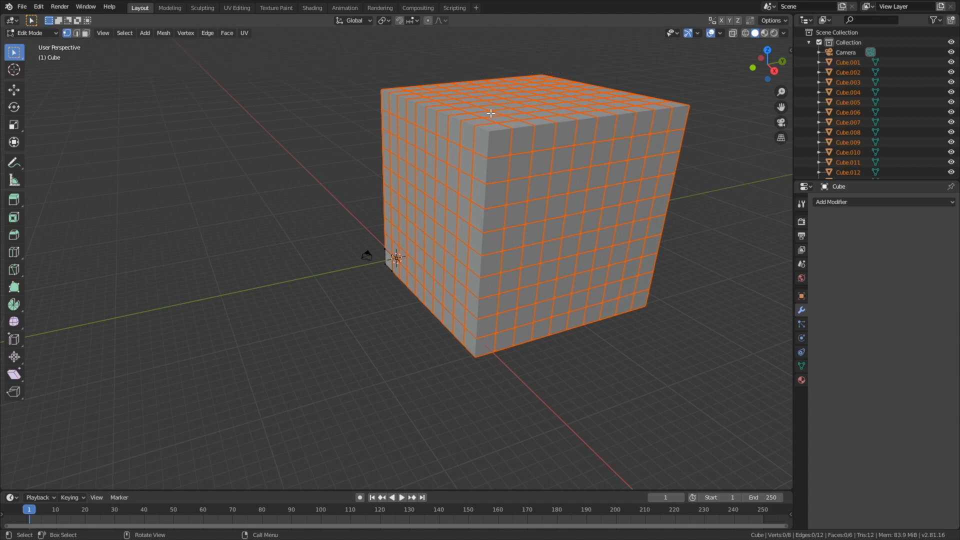
{"action": "left_click", "coordinate": [34, 33]}
{"action": "left_click", "coordinate": [39, 44]}
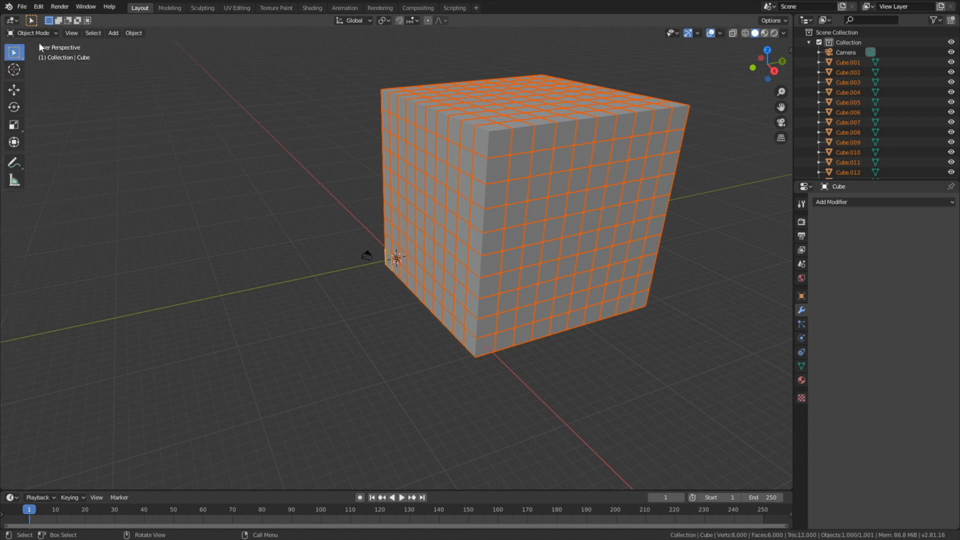
Set the origin of all selected small cubes to their own geometry
{"action": "left_click", "coordinate": [129, 35]}
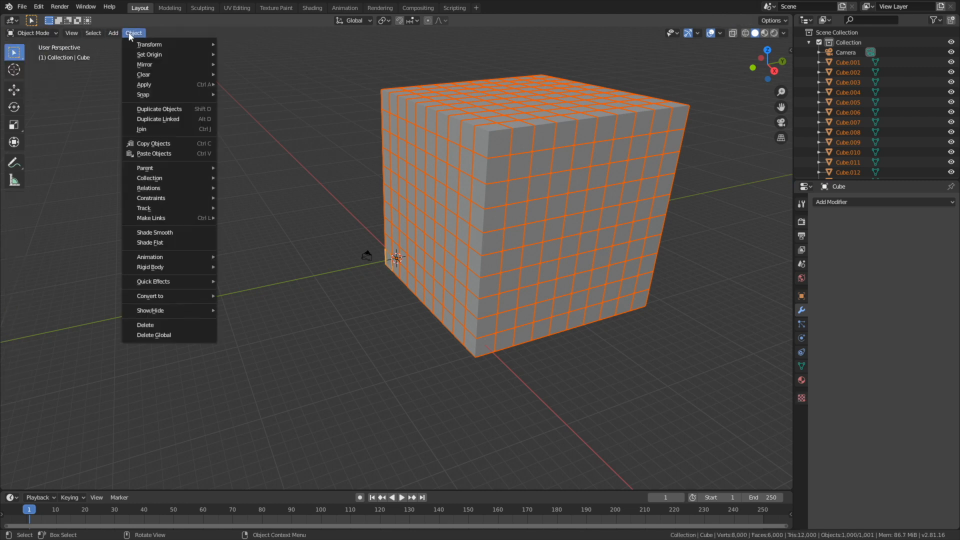
{"action": "mouse_move", "coordinate": [172, 56]}
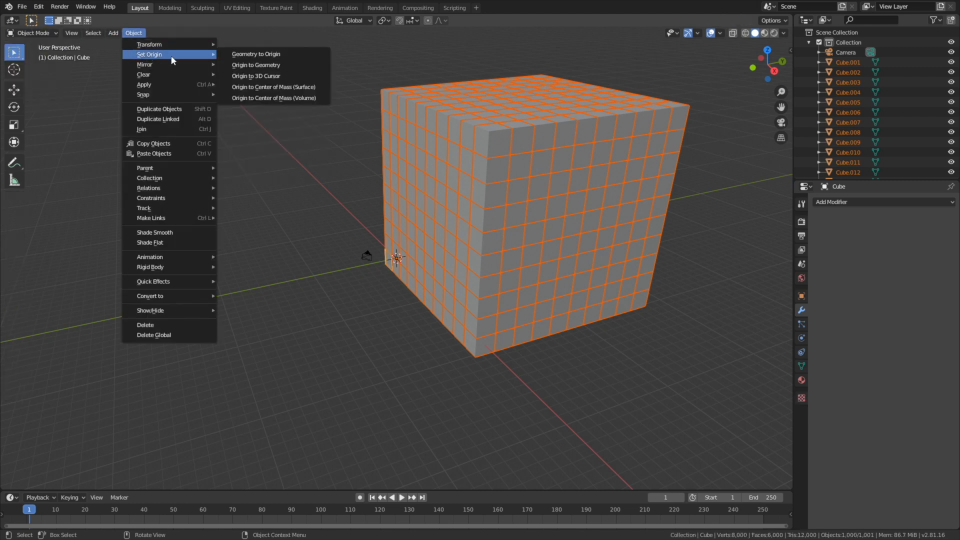
{"action": "left_click", "coordinate": [255, 65]}
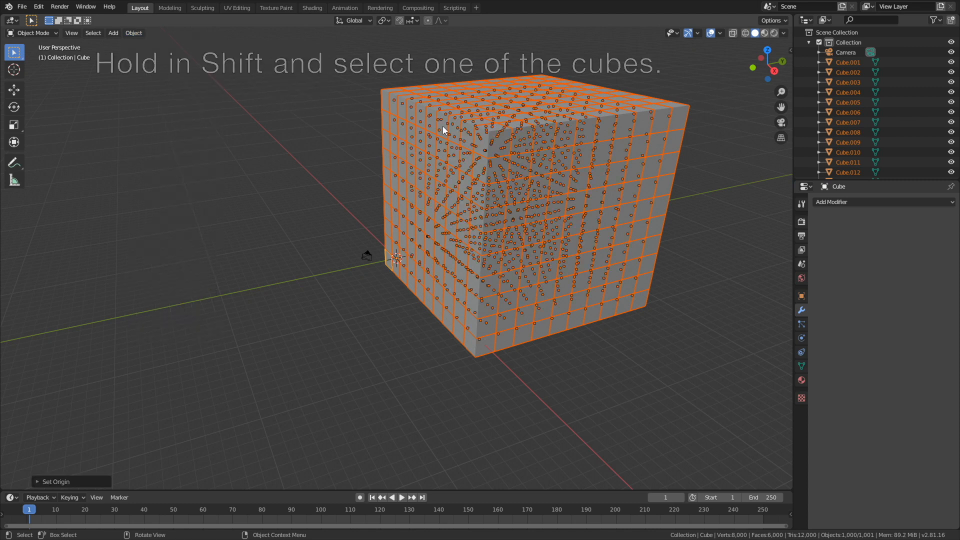
Make the upper front corner cube active within the selection and give it an active rigid body with a Box collision shape
{"action": "left_click", "coordinate": [482, 134], "text": "shift"}
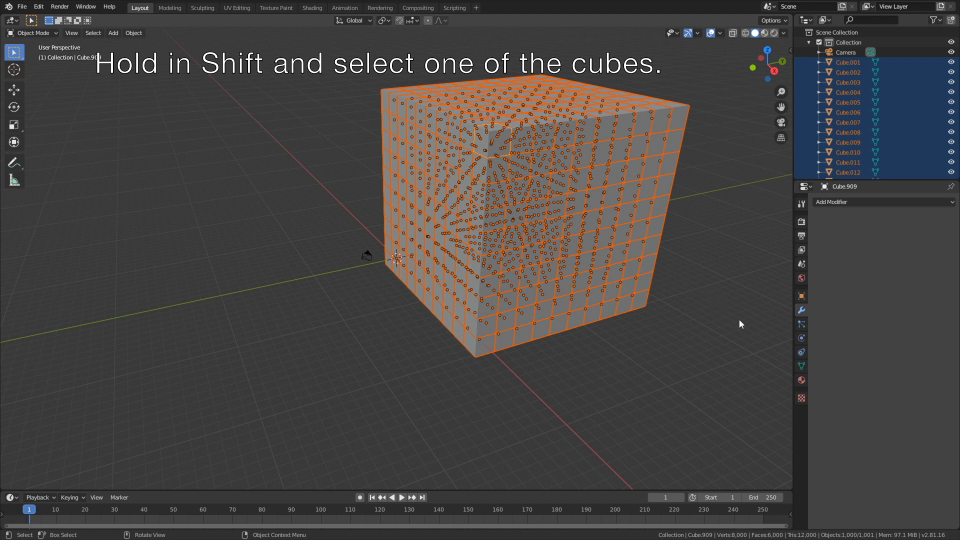
{"action": "left_click", "coordinate": [801, 339]}
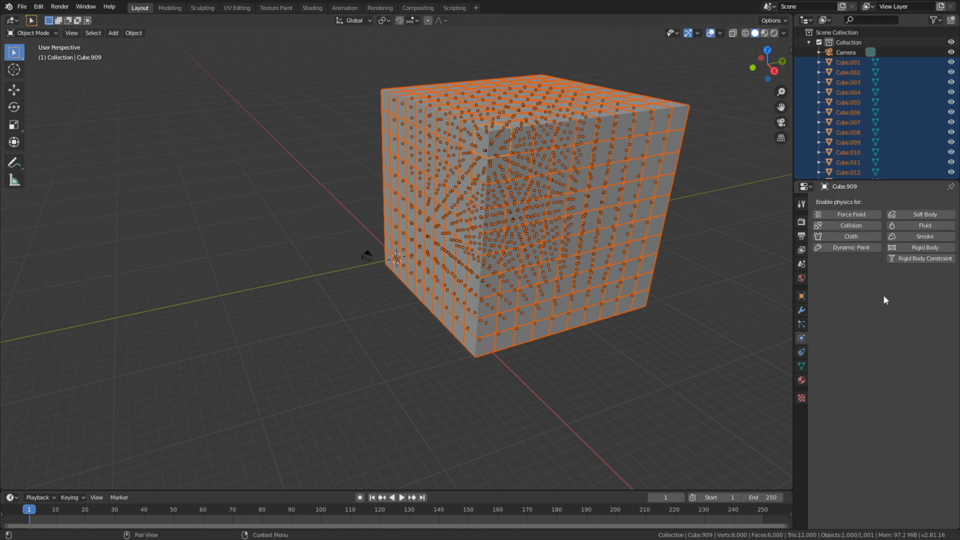
{"action": "left_click", "coordinate": [905, 247]}
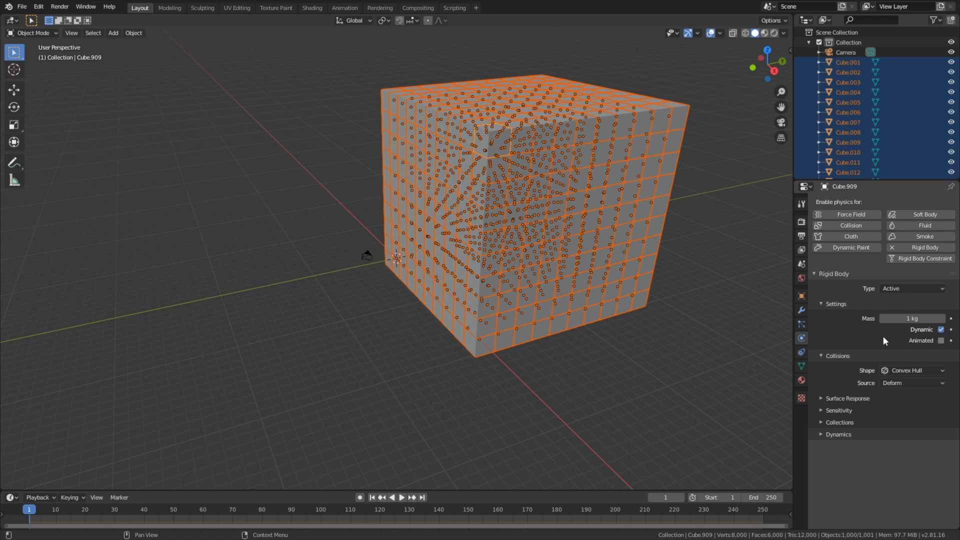
{"action": "left_click", "coordinate": [897, 370]}
{"action": "left_click", "coordinate": [900, 378]}
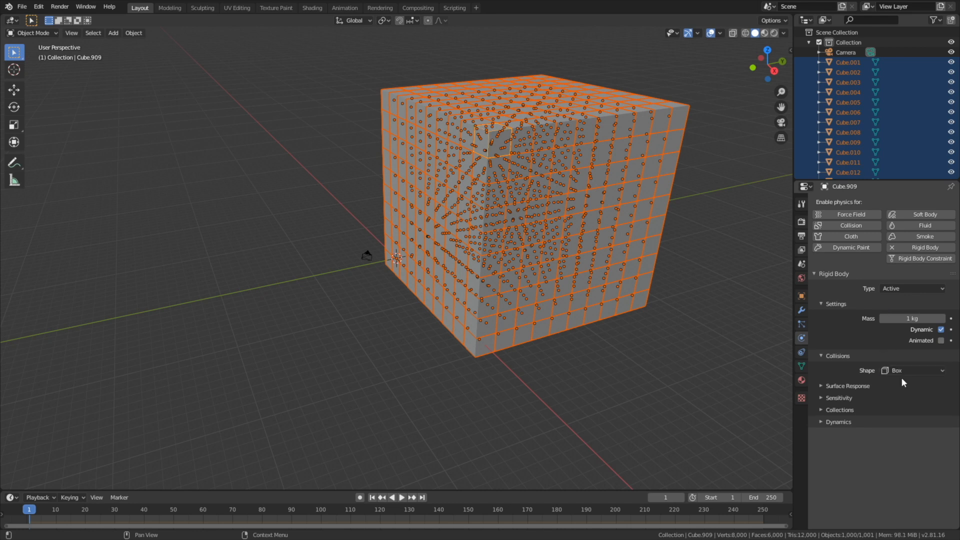
Enable the active cube's rigid body collision margin and set it to 0 m
{"action": "left_click", "coordinate": [840, 398]}
{"action": "left_click", "coordinate": [941, 413]}
{"action": "left_click", "coordinate": [917, 423]}
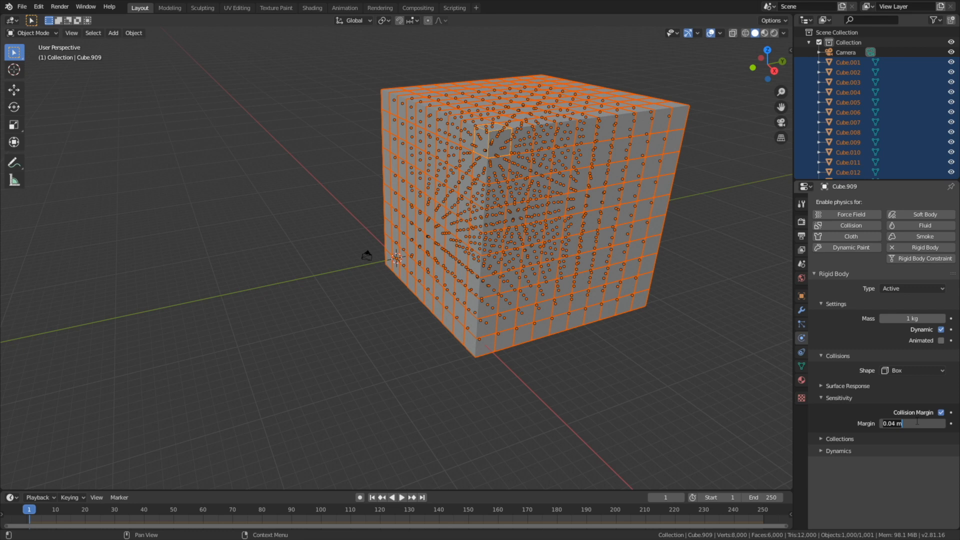
{"action": "type", "text": "0"}
{"action": "key", "text": "Return"}
Copy the active cube's rigid body settings to all the other selected cubes
{"action": "left_click", "coordinate": [134, 33]}
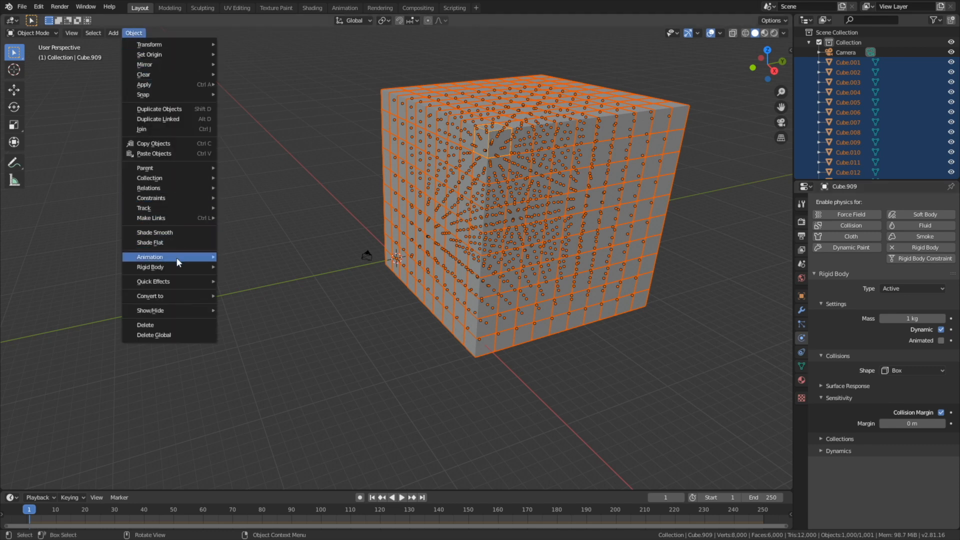
{"action": "mouse_move", "coordinate": [176, 268]}
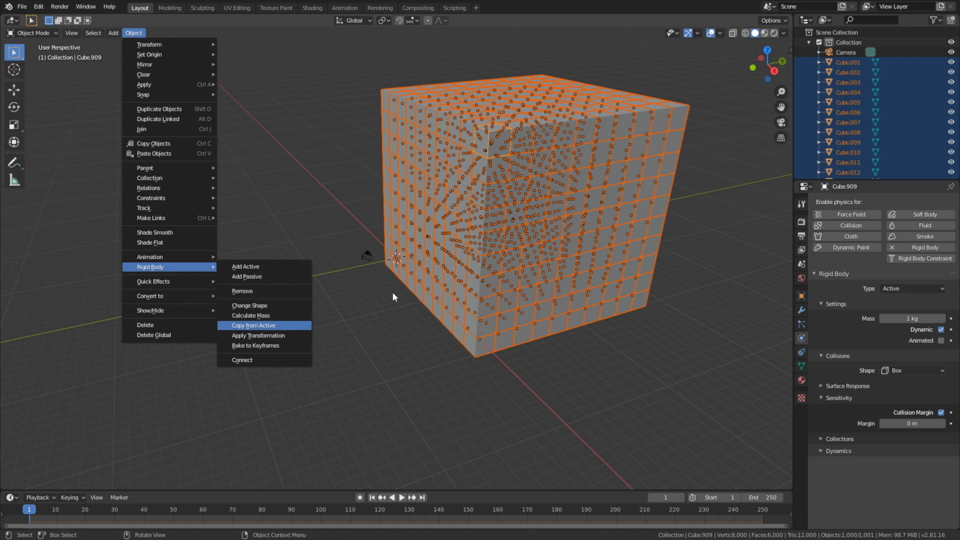
{"action": "key", "text": "Return"}
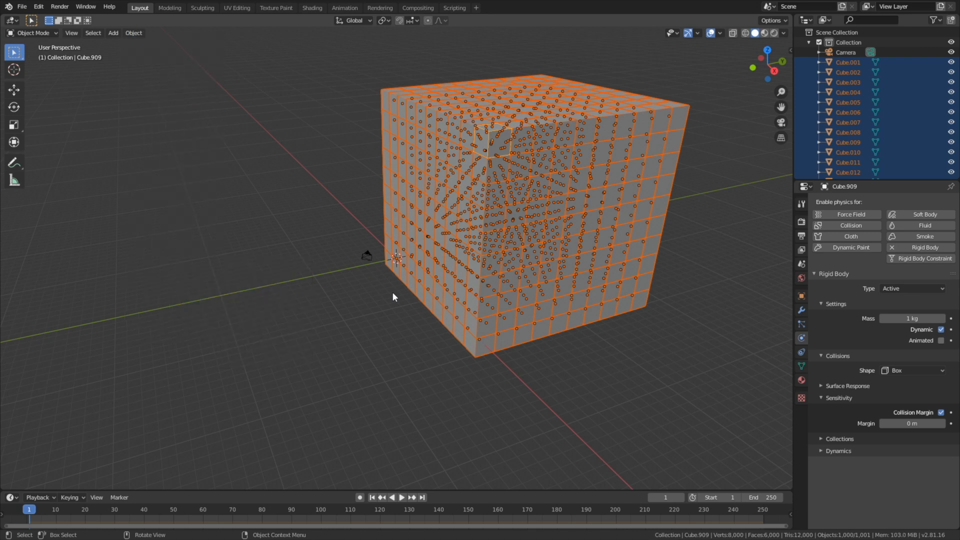
In front view, duplicate the whole block of cubes and move the copy up 20.1 m along Z, just above the original
{"action": "middle_click_drag", "start_coordinate": [509, 225], "coordinate": [575, 214]}
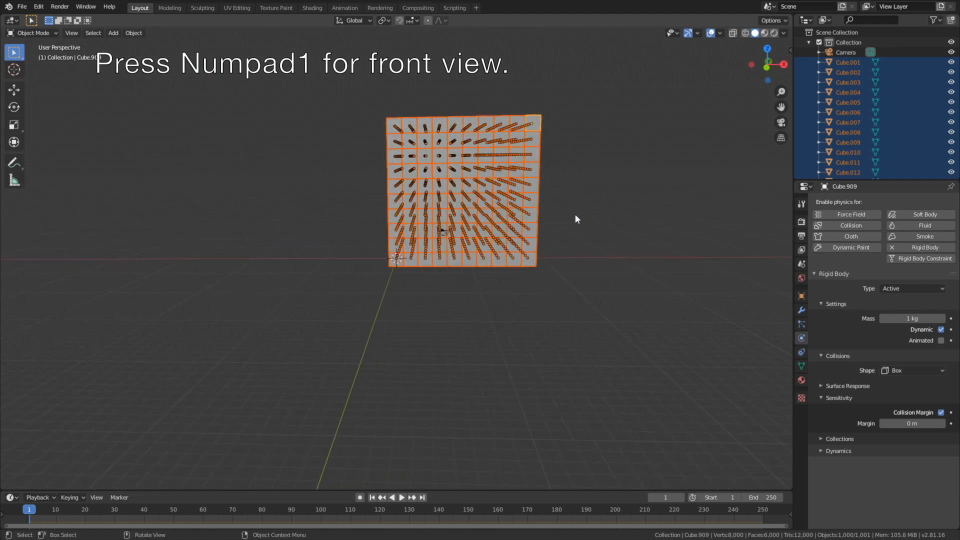
{"action": "key", "text": "KP_1"}
{"action": "scroll", "coordinate": [538, 189], "scroll_direction": "up", "scroll_amount": 10}
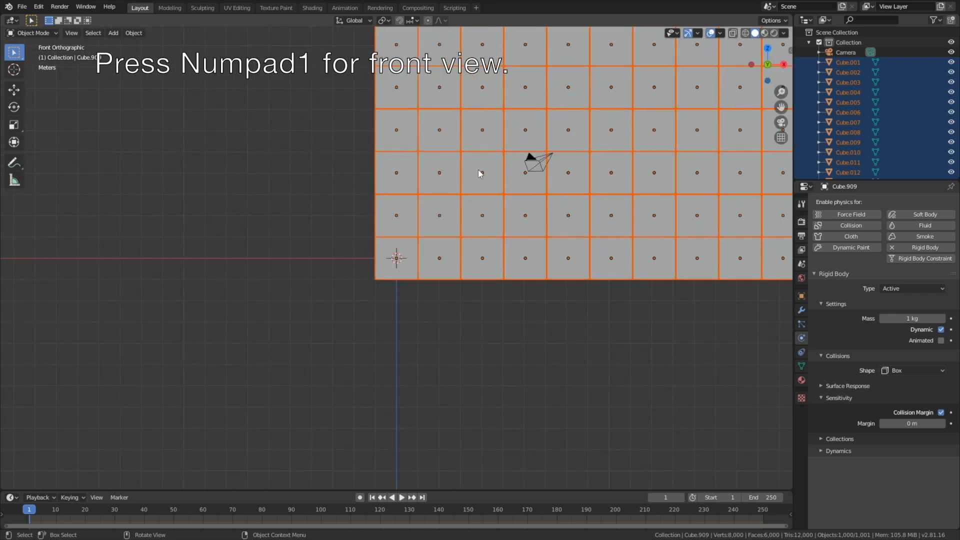
{"action": "middle_click_drag", "start_coordinate": [502, 295], "coordinate": [583, 328], "text": "shift"}
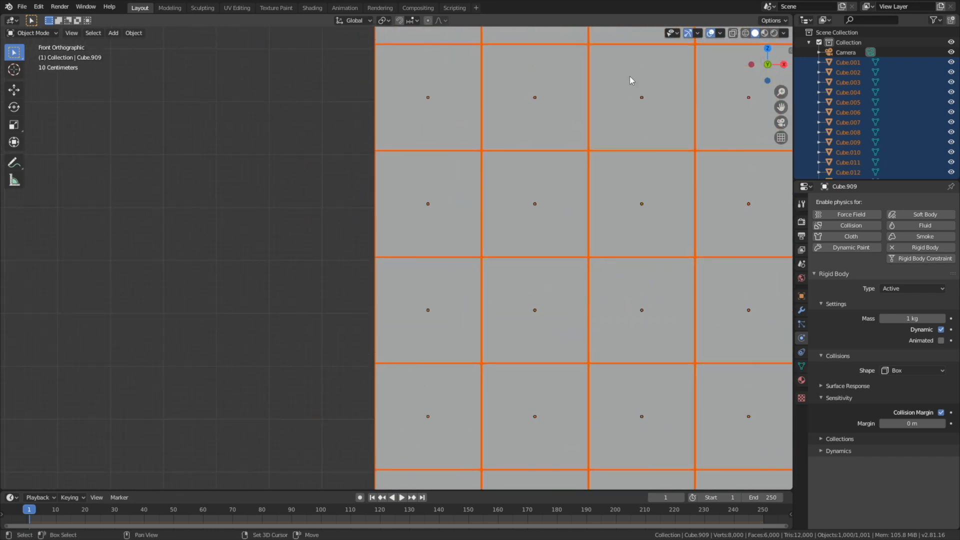
{"action": "middle_click_drag", "start_coordinate": [632, 80], "coordinate": [553, 420], "text": "shift"}
{"action": "scroll", "coordinate": [426, 330], "scroll_direction": "up", "scroll_amount": 3}
{"action": "scroll", "coordinate": [424, 330], "scroll_direction": "up", "scroll_amount": 5}
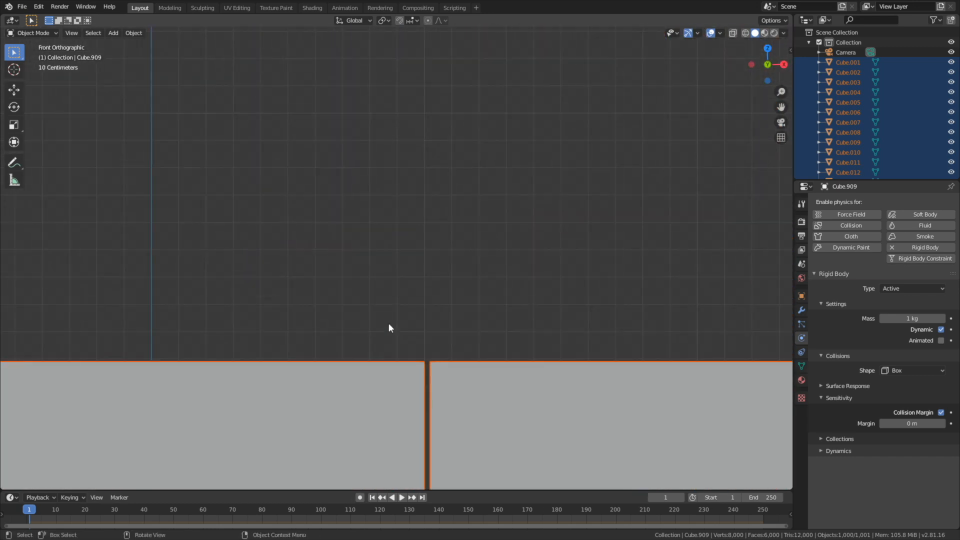
{"action": "middle_click_drag", "start_coordinate": [360, 339], "coordinate": [484, 291], "text": "shift"}
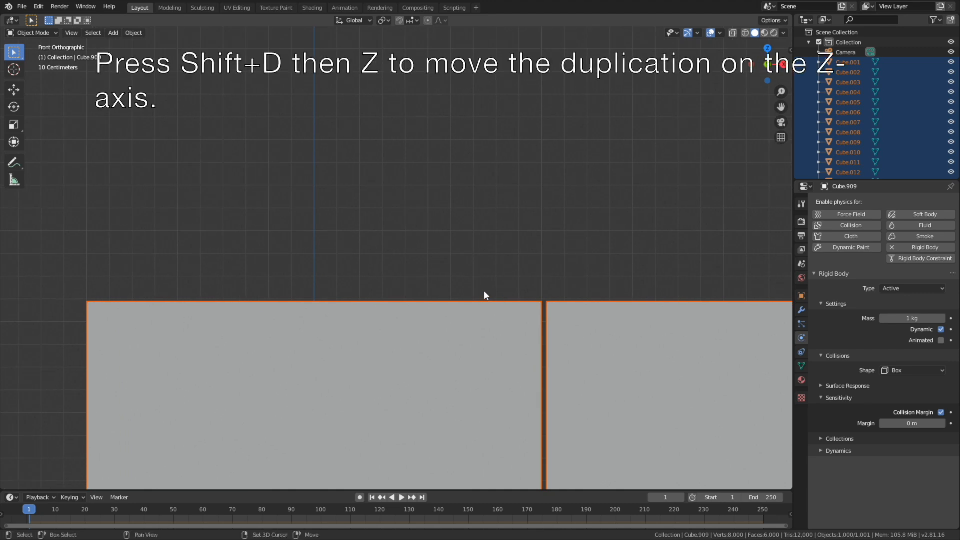
{"action": "key", "text": "shift+d"}
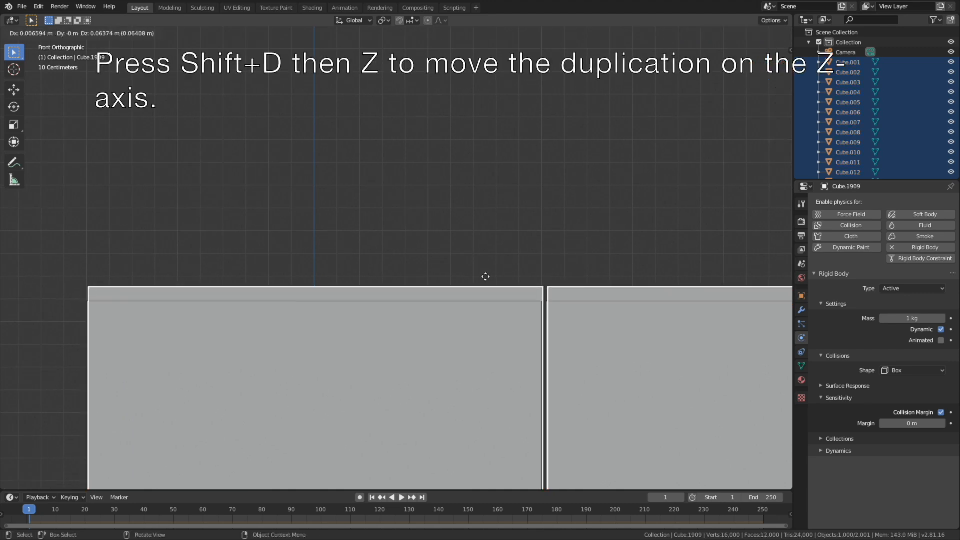
{"action": "key", "text": "z"}
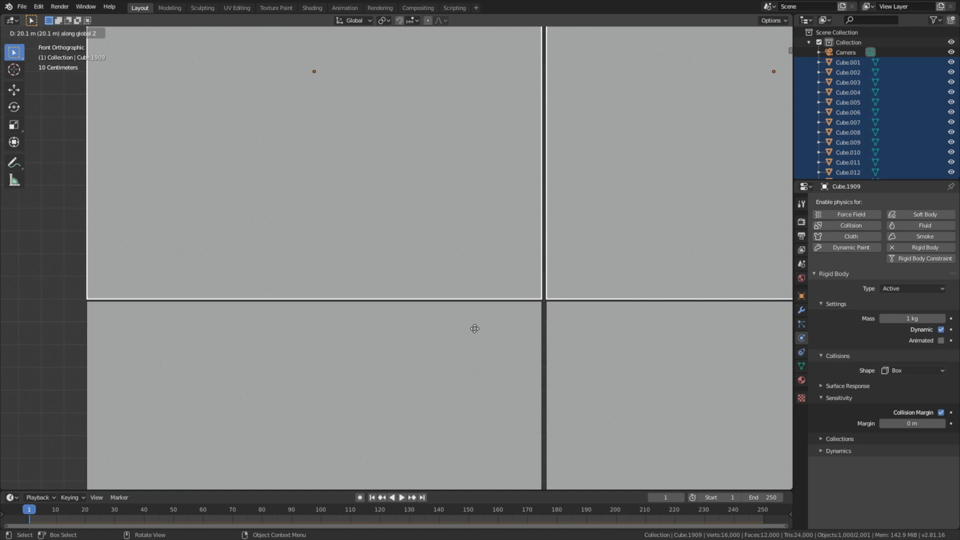
{"action": "left_click", "coordinate": [474, 329]}
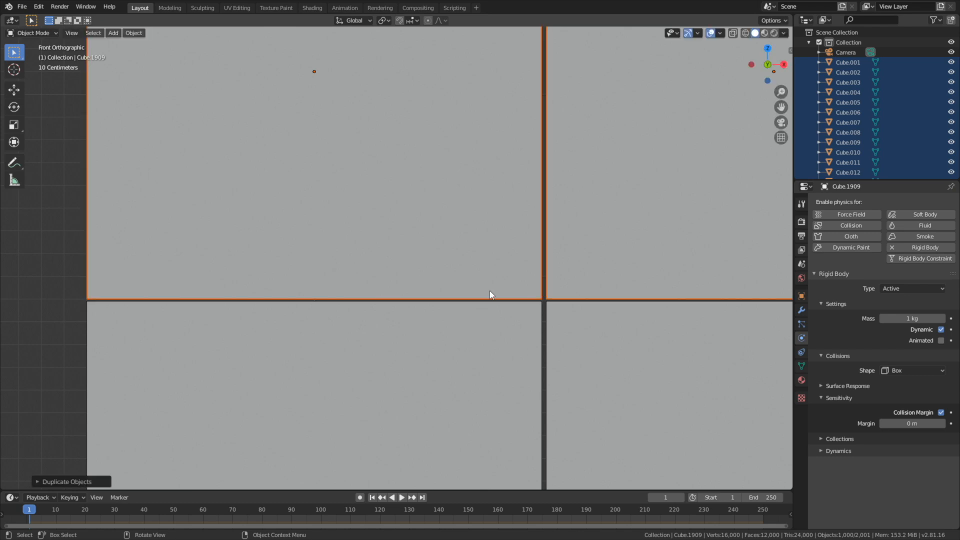
Repeat the upward block duplication four more times to extend the tower of cubes
{"action": "scroll", "coordinate": [506, 263], "scroll_direction": "down", "scroll_amount": 8}
{"action": "scroll", "coordinate": [507, 261], "scroll_direction": "down", "scroll_amount": 14}
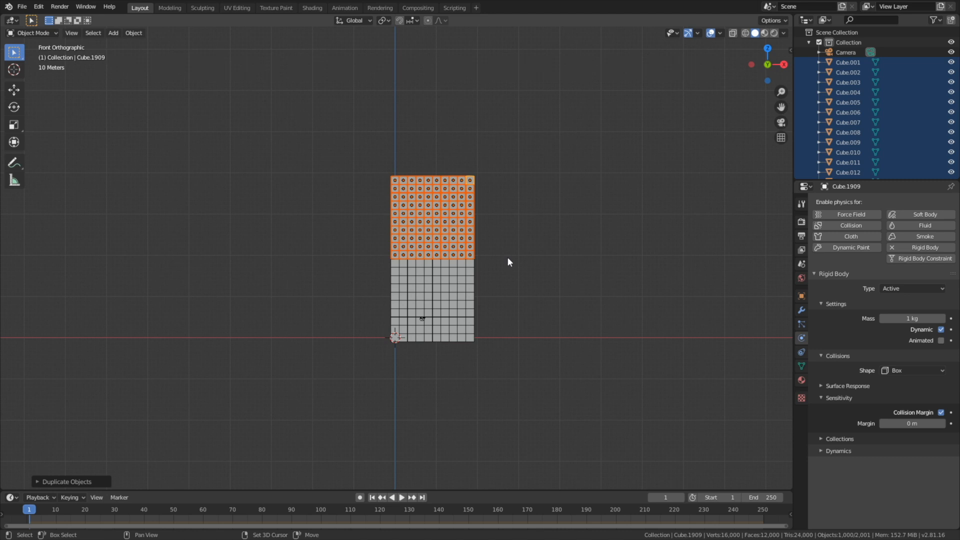
{"action": "key", "text": "shift+r"}
{"action": "scroll", "coordinate": [508, 259], "scroll_direction": "down", "scroll_amount": 6}
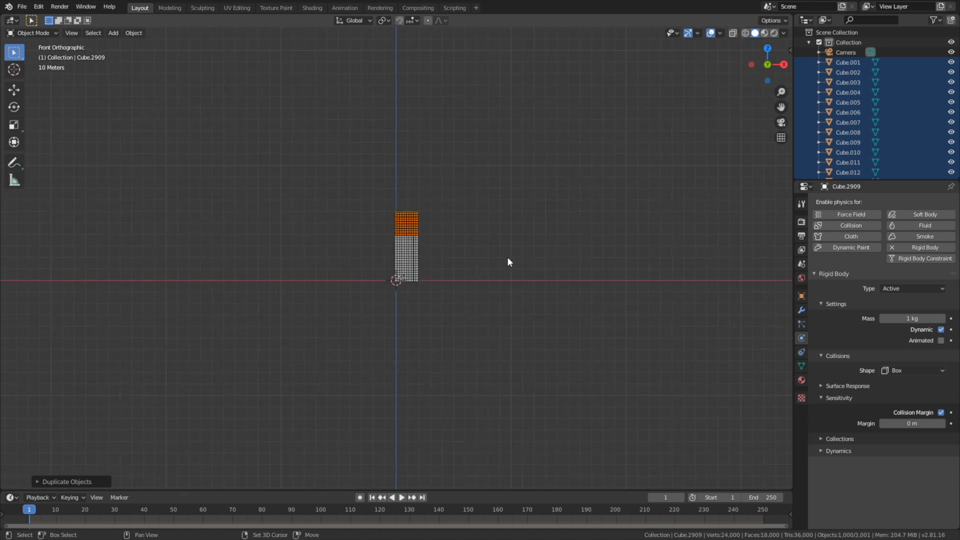
{"action": "key", "text": "shift+r"}
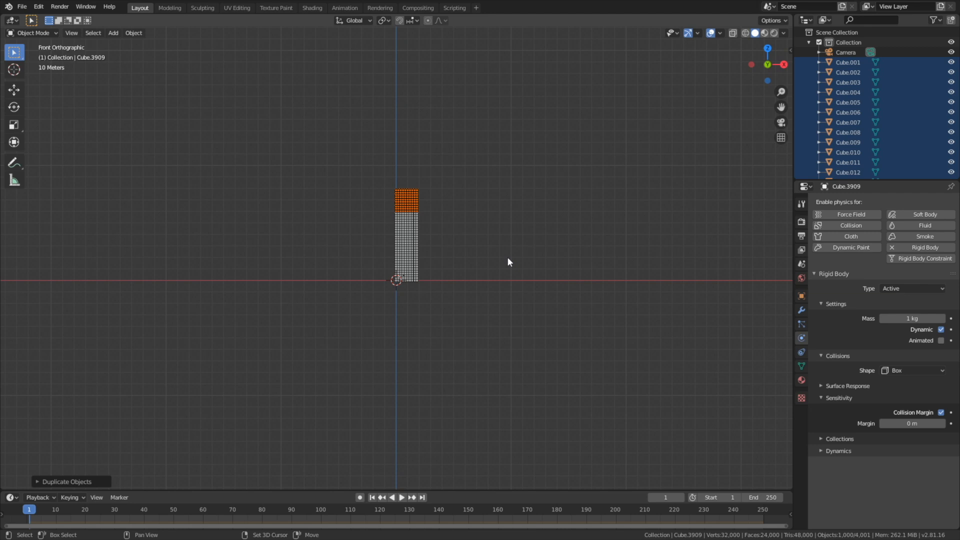
{"action": "key", "text": "shift+r"}
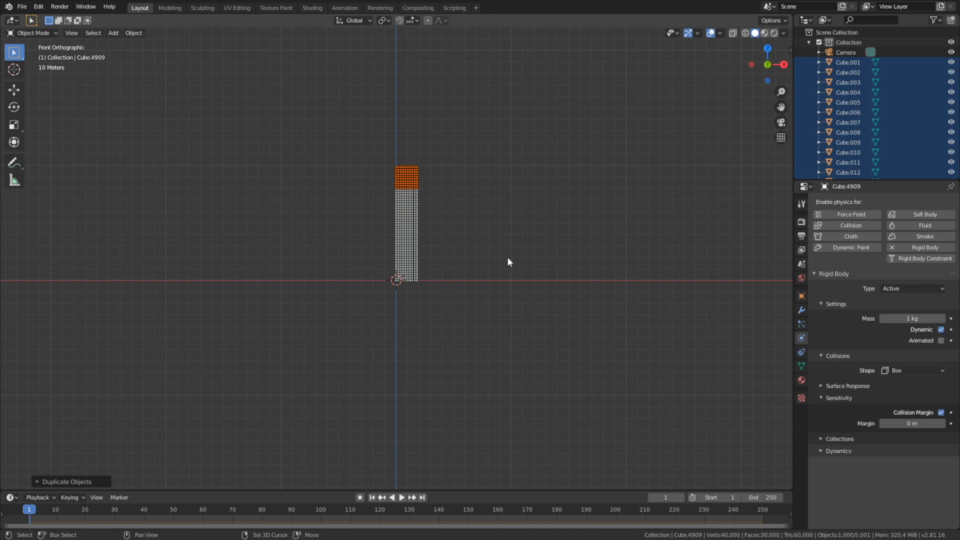
{"action": "key", "text": "shift+r"}
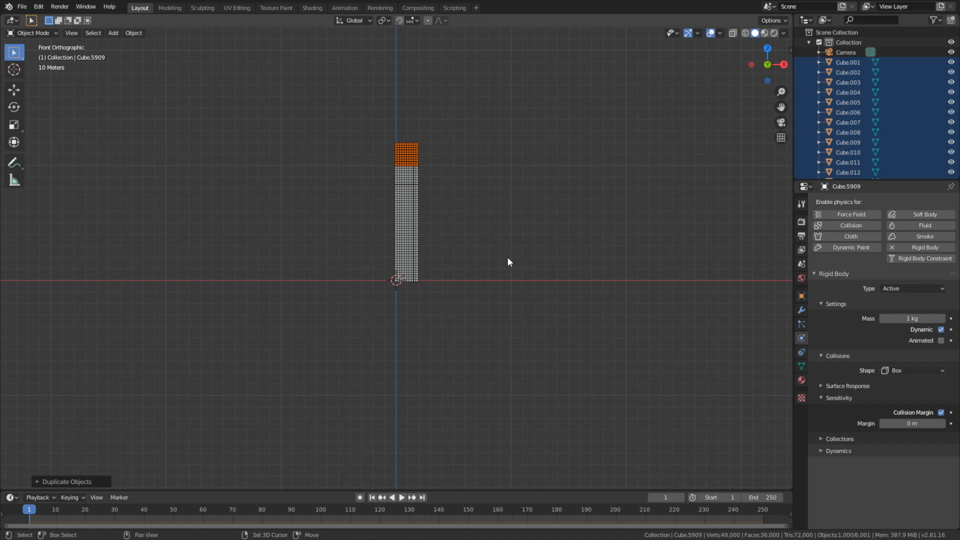
Repeat the upward block duplication once more to finish the tower, and select a single cube in its upper part instead of the block
{"action": "key", "text": "shift+r"}
{"action": "middle_click_drag", "start_coordinate": [526, 242], "coordinate": [499, 270]}
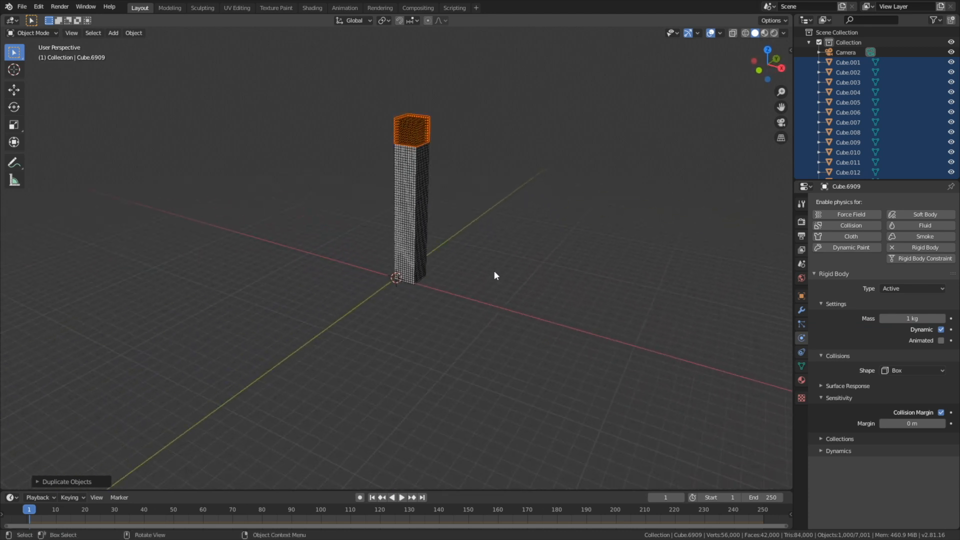
{"action": "scroll", "coordinate": [495, 273], "scroll_direction": "up", "scroll_amount": 3}
{"action": "middle_click_drag", "start_coordinate": [538, 235], "coordinate": [502, 451], "text": "shift"}
{"action": "scroll", "coordinate": [496, 391], "scroll_direction": "down", "scroll_amount": 3}
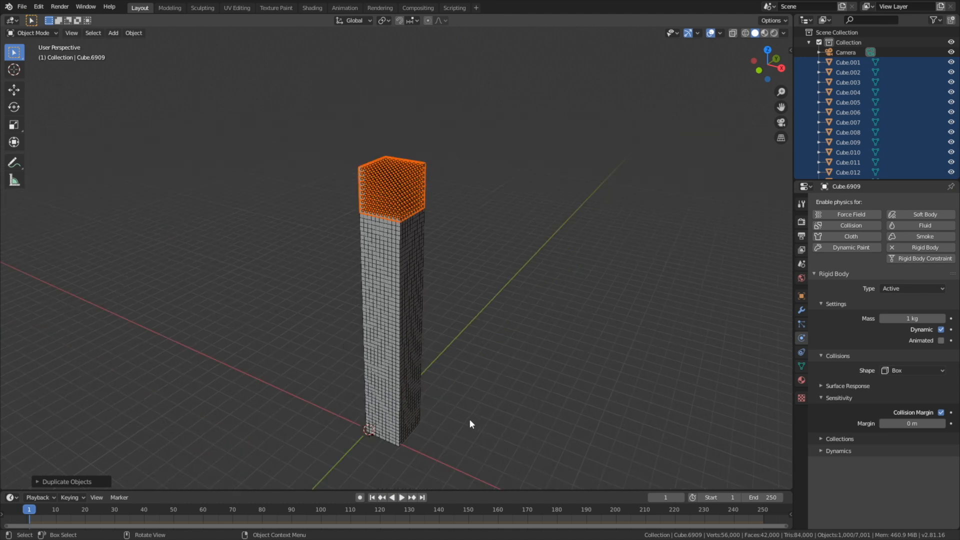
{"action": "left_click", "coordinate": [394, 277]}
{"action": "left_click", "coordinate": [416, 238]}
Place the 3D cursor on the underside of the tower, near the centre of its bottom face
{"action": "middle_click_drag", "start_coordinate": [465, 413], "coordinate": [470, 301]}
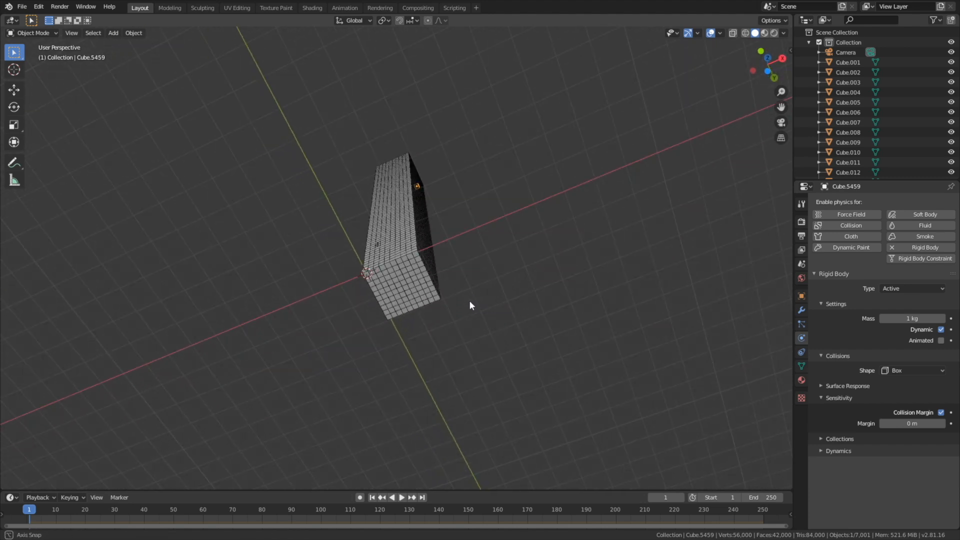
{"action": "scroll", "coordinate": [449, 309], "scroll_direction": "up", "scroll_amount": 5}
{"action": "scroll", "coordinate": [449, 309], "scroll_direction": "down", "scroll_amount": 3}
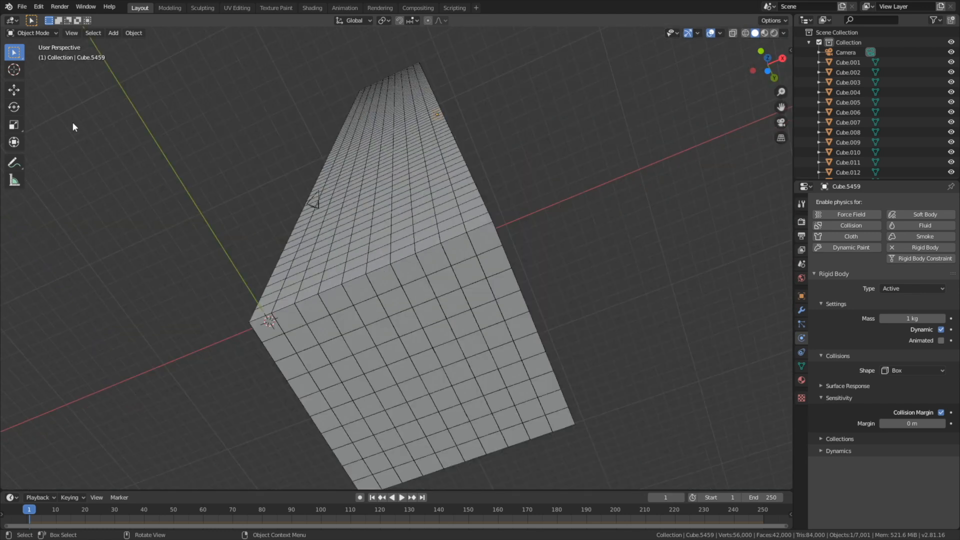
{"action": "left_click", "coordinate": [15, 72]}
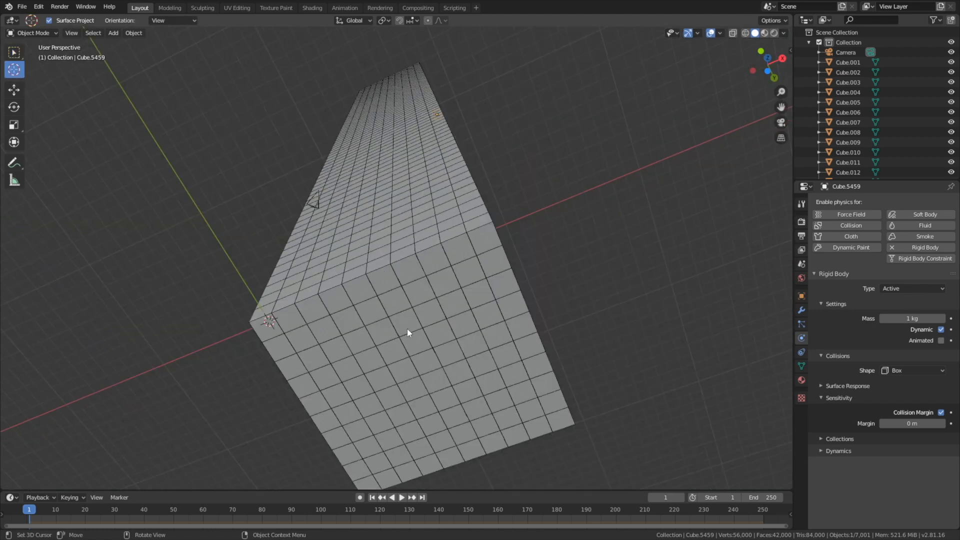
{"action": "left_click", "coordinate": [412, 342]}
Add a mesh plane at the 3D cursor beneath the tower
{"action": "left_click", "coordinate": [130, 34]}
{"action": "mouse_move", "coordinate": [113, 33]}
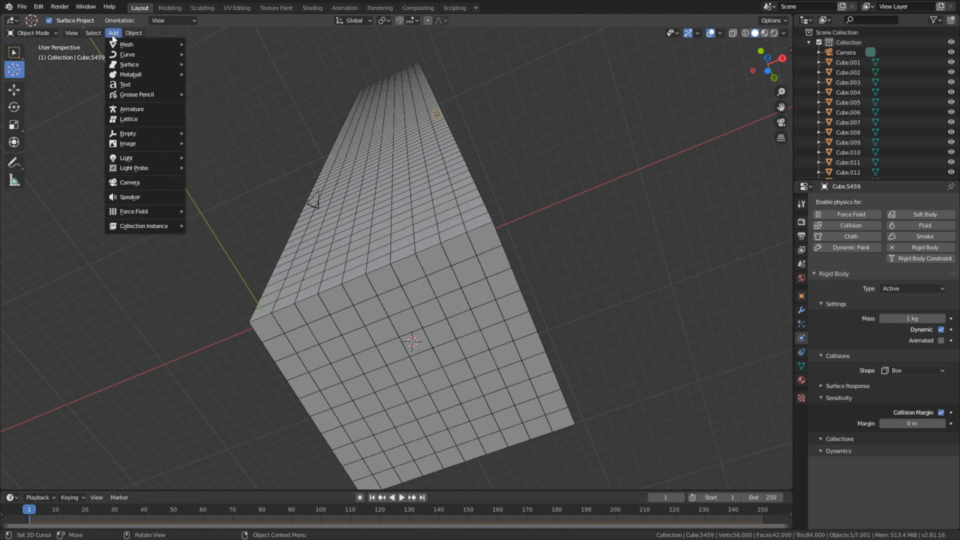
{"action": "mouse_move", "coordinate": [167, 45]}
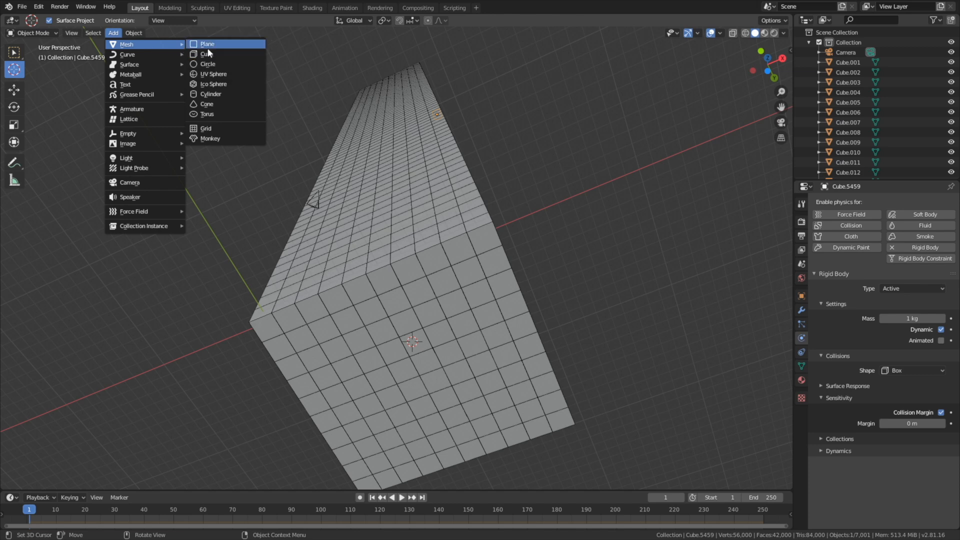
{"action": "key", "text": "Return"}
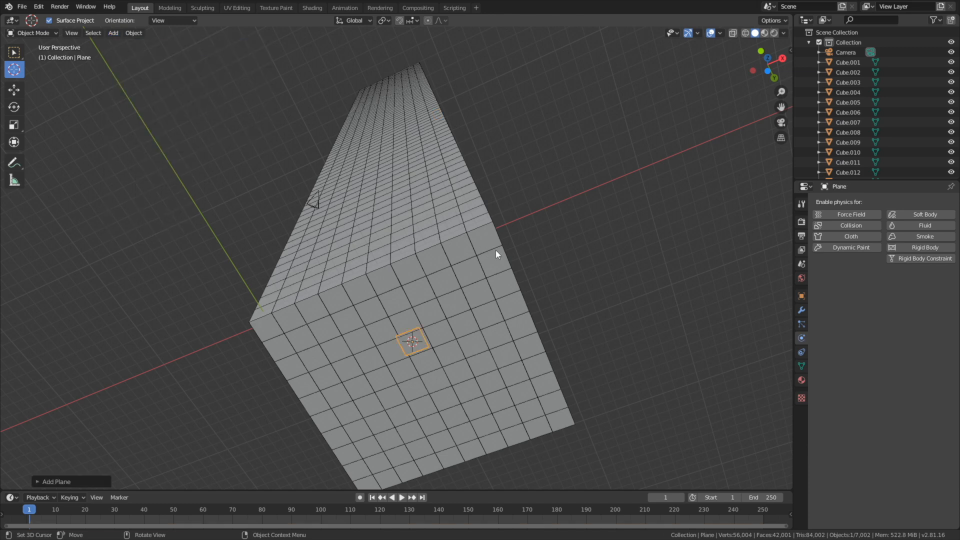
Scale the plane up twice until it forms a very large ground extending far around the tower
{"action": "middle_click_drag", "start_coordinate": [521, 257], "coordinate": [551, 363]}
{"action": "scroll", "coordinate": [551, 363], "scroll_direction": "down", "scroll_amount": 3}
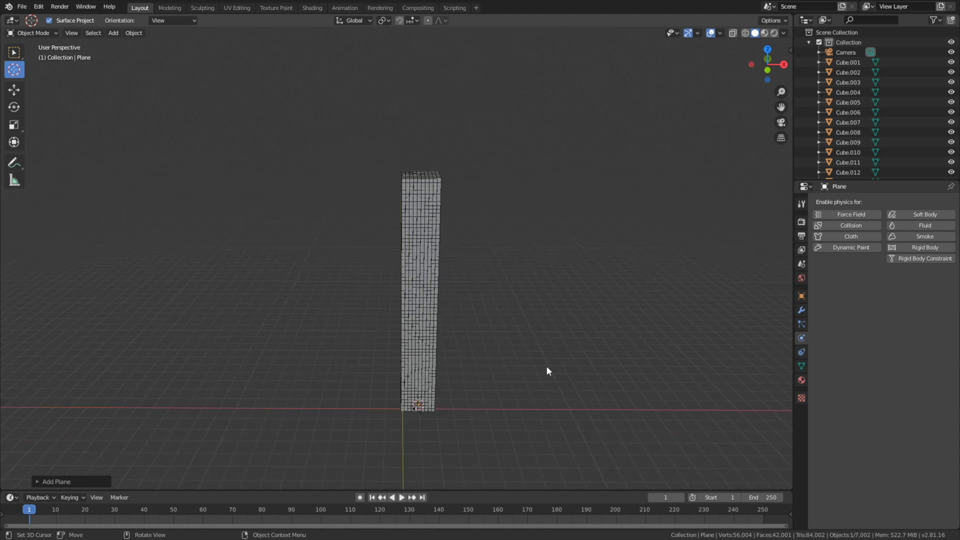
{"action": "key", "text": "s"}
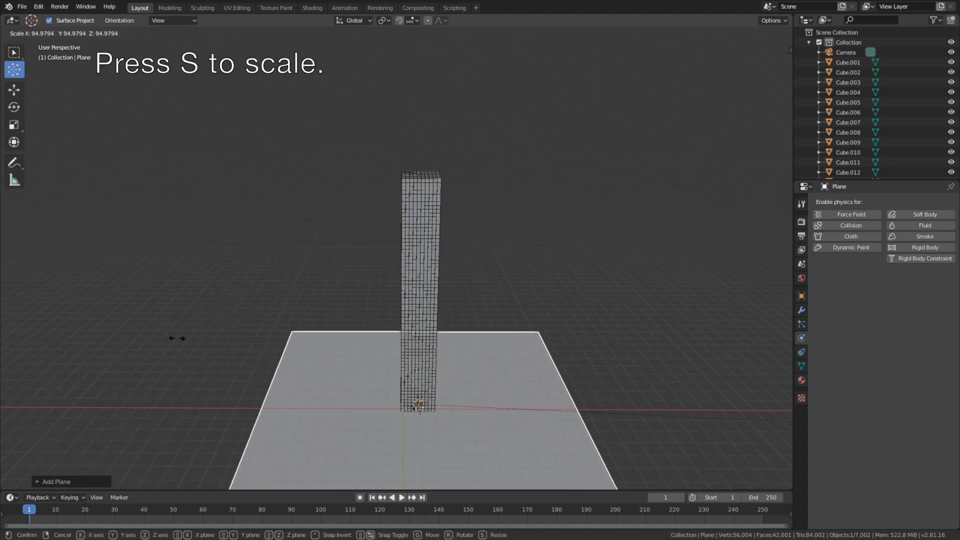
{"action": "left_click", "coordinate": [248, 411]}
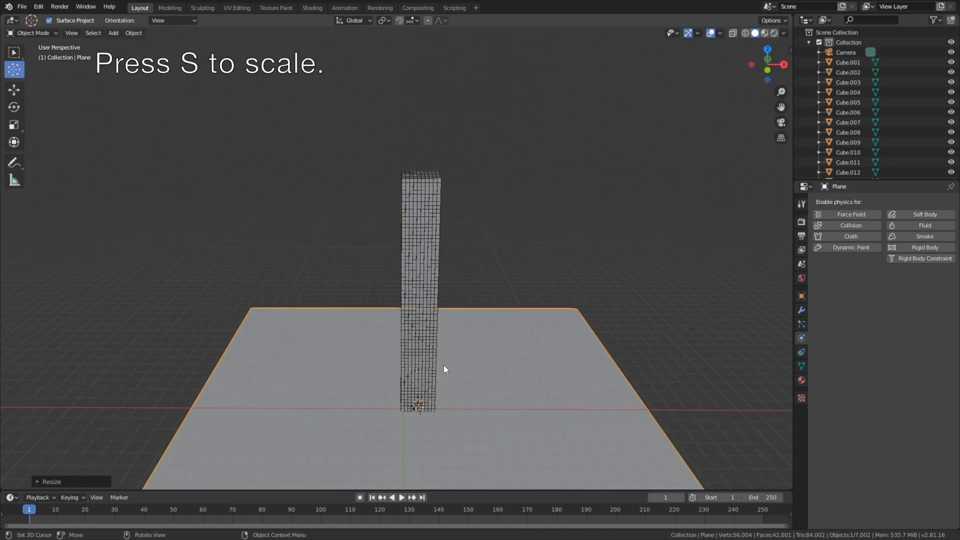
{"action": "key", "text": "s"}
{"action": "left_click", "coordinate": [601, 356]}
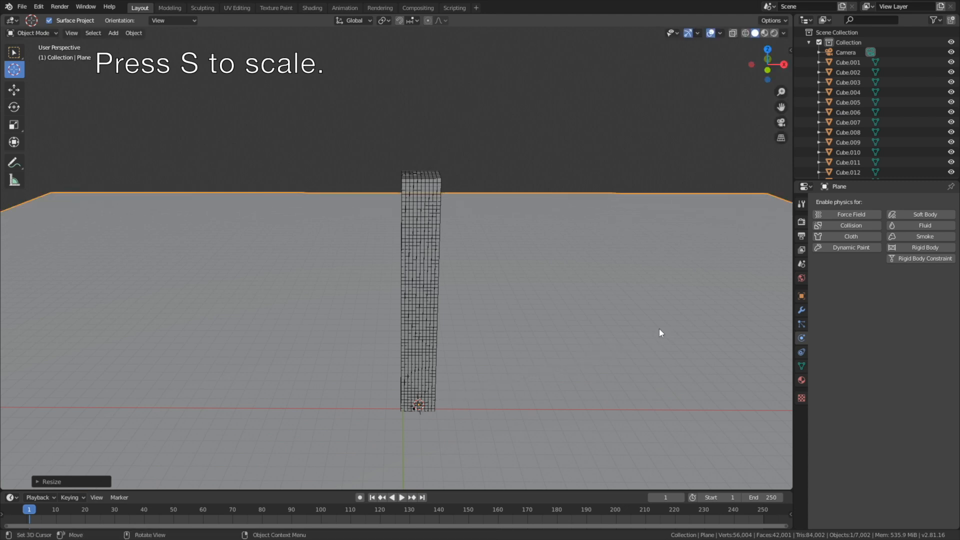
Move the ground plane down along Z by 0.001 m
{"action": "scroll", "coordinate": [498, 389], "scroll_direction": "down", "scroll_amount": 5}
{"action": "middle_click_drag", "start_coordinate": [499, 380], "coordinate": [488, 350]}
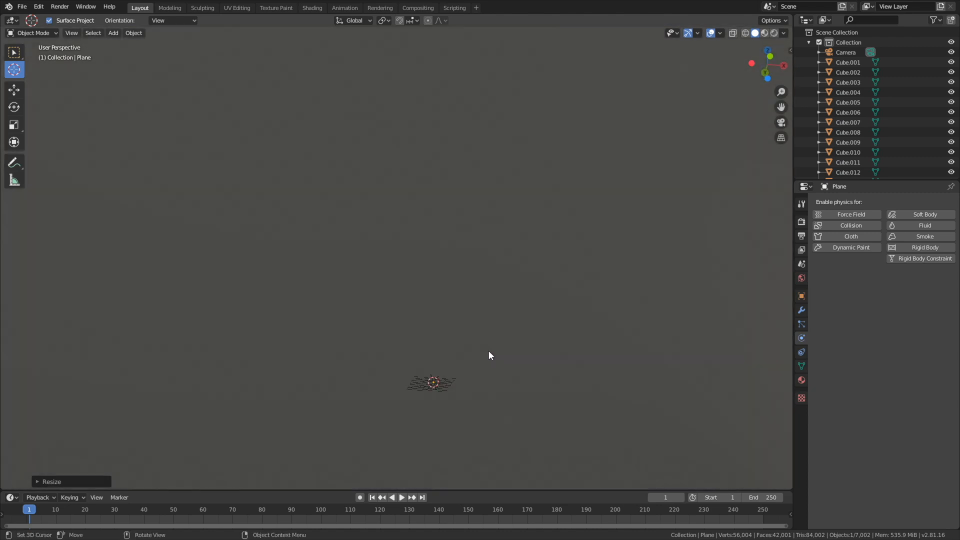
{"action": "key", "text": "g"}
{"action": "key", "text": "z"}
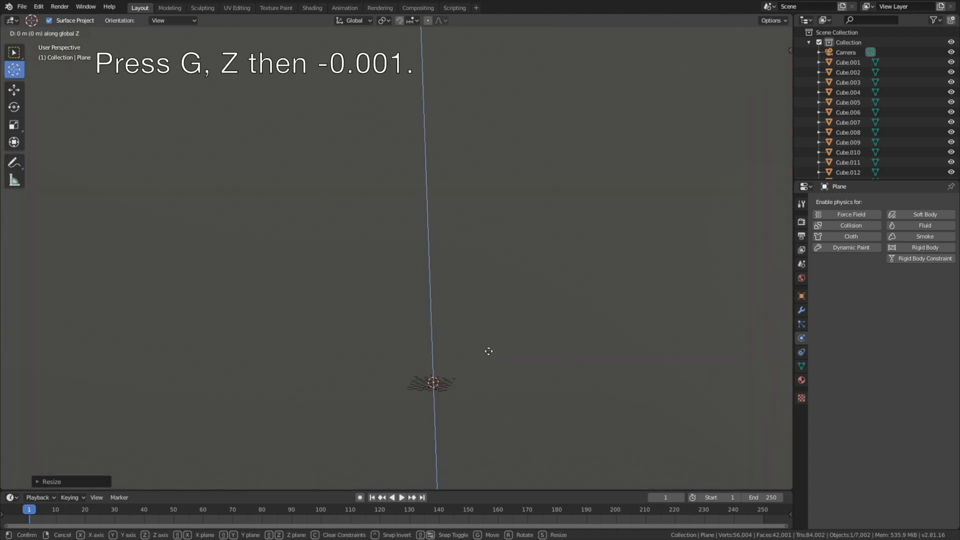
{"action": "type", "text": "-.001"}
{"action": "key", "text": "Return"}
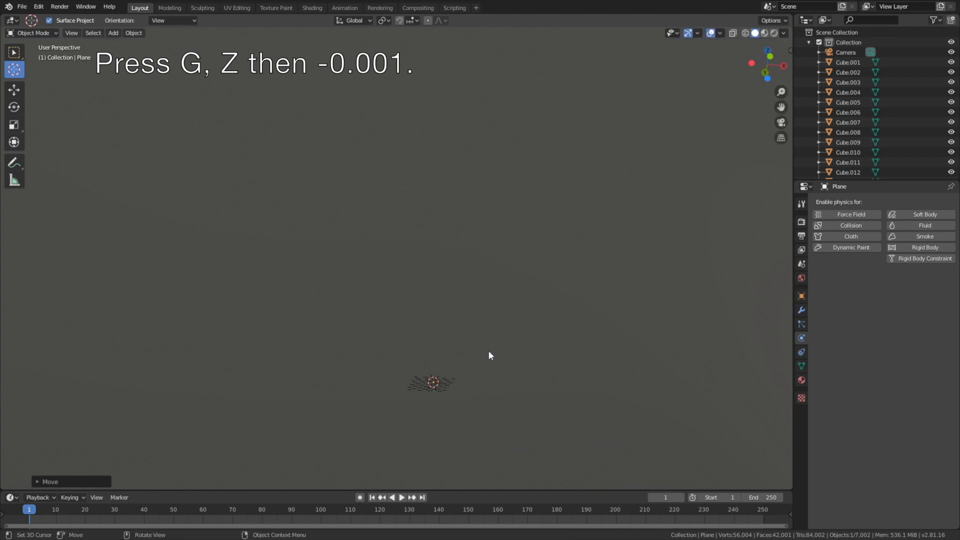
Extrude the ground plane downward along Z in Edit Mode to give it thickness, and return to Object Mode
{"action": "middle_click_drag", "start_coordinate": [483, 289], "coordinate": [455, 338]}
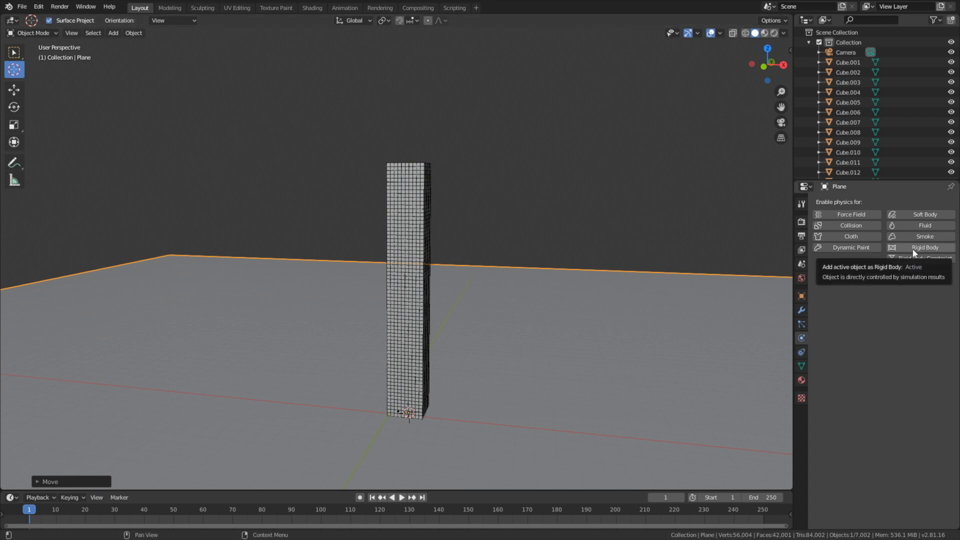
{"action": "scroll", "coordinate": [560, 330], "scroll_direction": "down", "scroll_amount": 3}
{"action": "middle_click_drag", "start_coordinate": [560, 331], "coordinate": [530, 300]}
{"action": "left_click", "coordinate": [33, 33]}
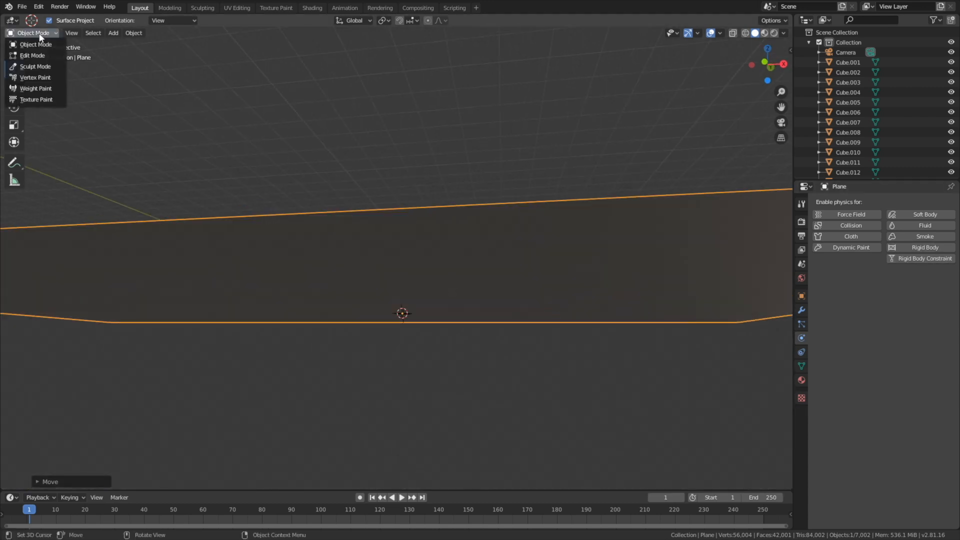
{"action": "left_click", "coordinate": [38, 55]}
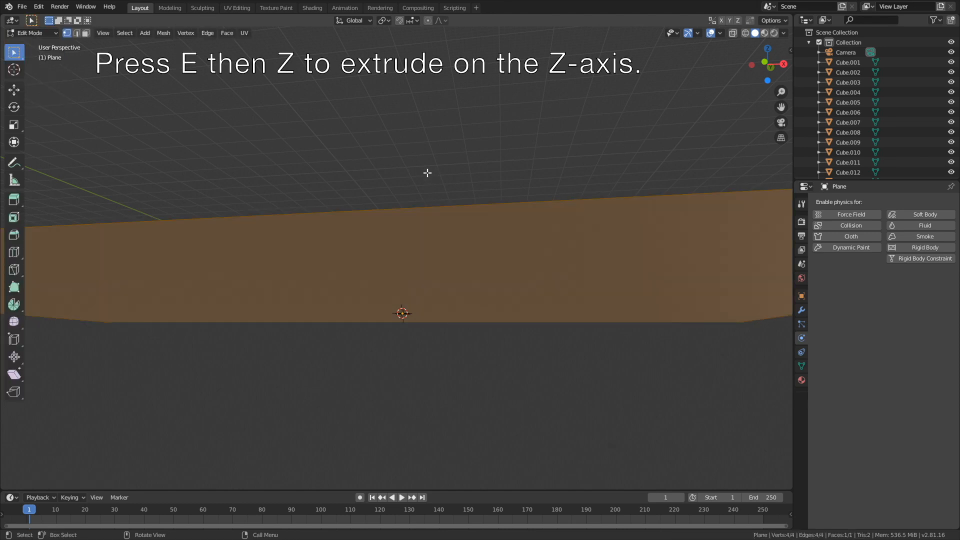
{"action": "key", "text": "e"}
{"action": "key", "text": "z"}
{"action": "left_click", "coordinate": [435, 199]}
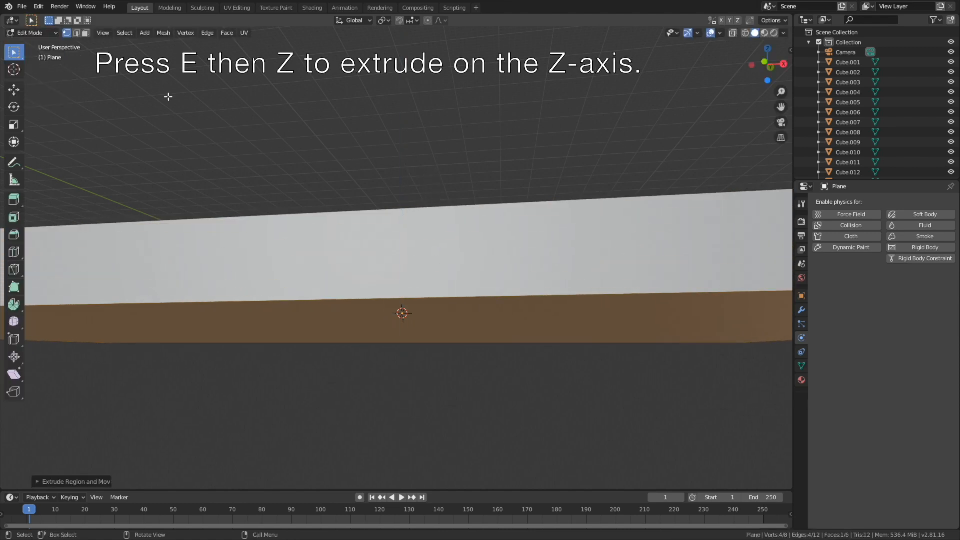
{"action": "left_click", "coordinate": [48, 34]}
{"action": "left_click", "coordinate": [47, 44]}
{"action": "middle_click_drag", "start_coordinate": [444, 123], "coordinate": [446, 228]}
{"action": "middle_click_drag", "start_coordinate": [449, 238], "coordinate": [453, 224]}
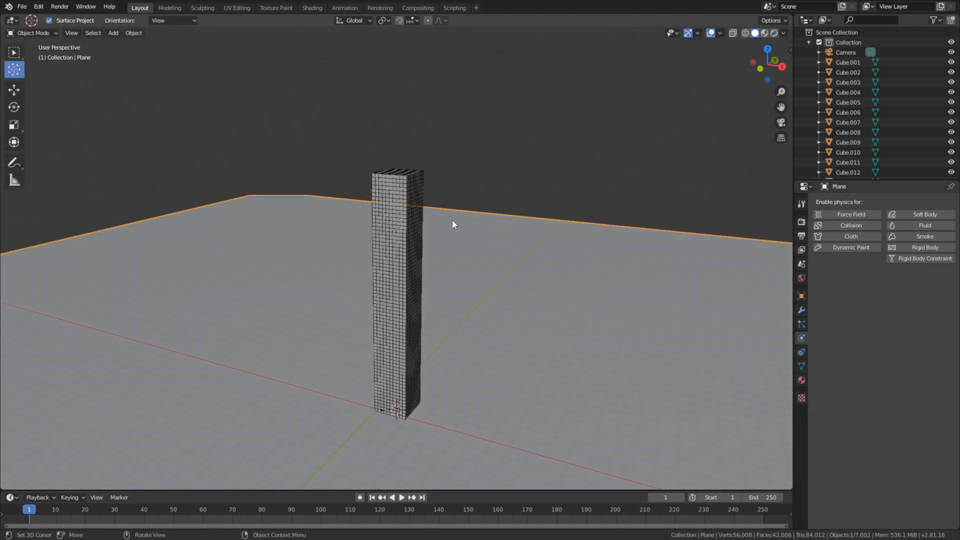
Give the ground plane rigid body physics of type Passive with the collision shape Mesh
{"action": "left_click", "coordinate": [911, 247]}
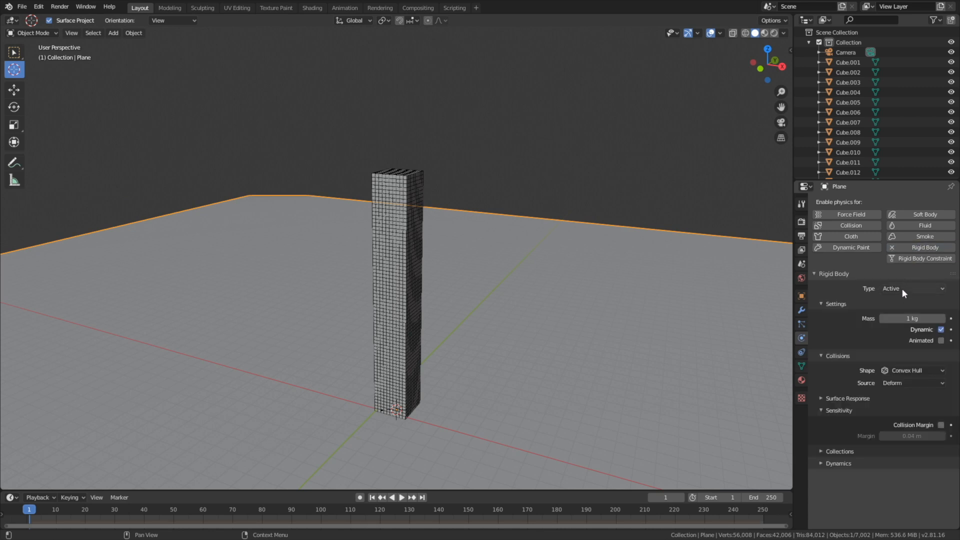
{"action": "left_click", "coordinate": [902, 289]}
{"action": "left_click", "coordinate": [894, 310]}
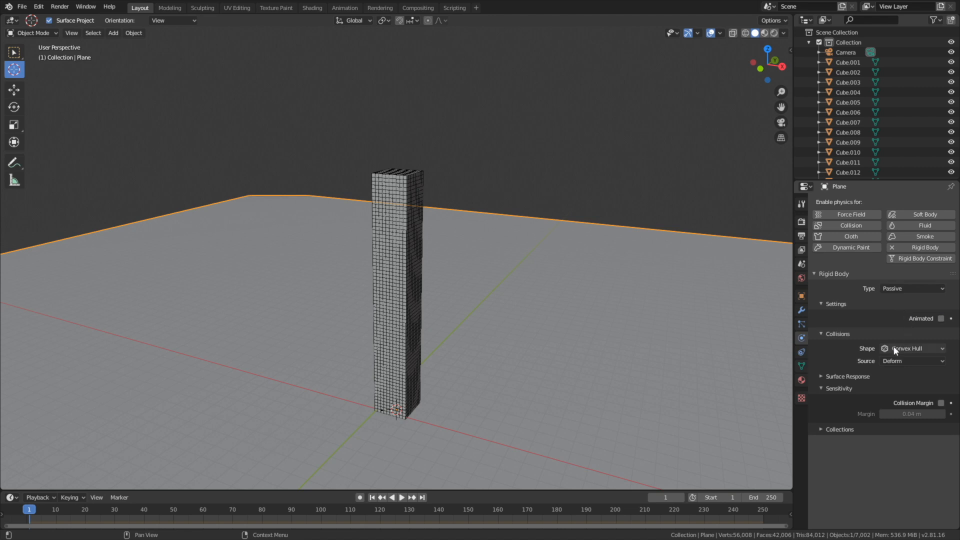
{"action": "left_click", "coordinate": [893, 349]}
{"action": "left_click", "coordinate": [900, 425]}
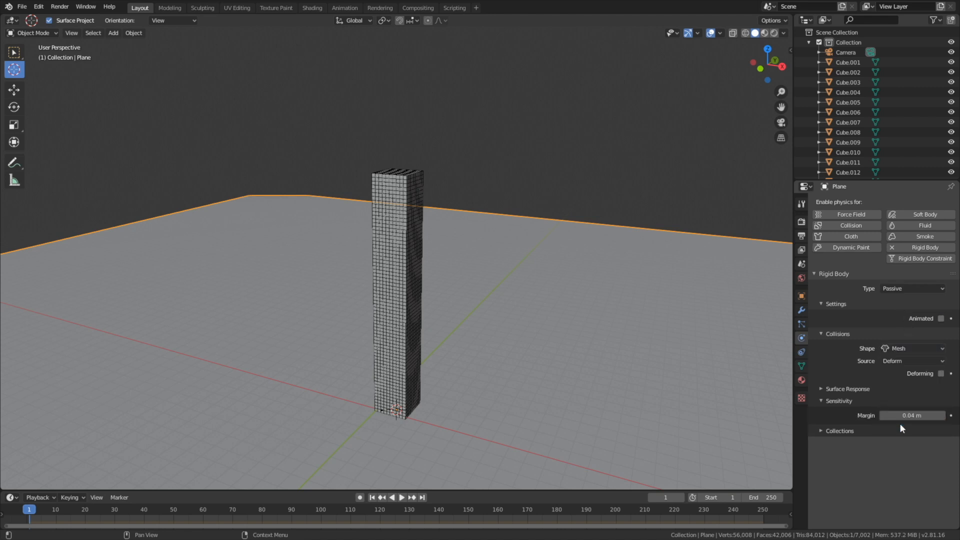
Set the ground plane's rigid body collision margin to 0 m
{"action": "left_click", "coordinate": [908, 415]}
{"action": "type", "text": "0"}
{"action": "key", "text": "Return"}
Save the project in the Wind folder under the file name 1
{"action": "left_click", "coordinate": [22, 7]}
{"action": "left_click", "coordinate": [49, 85]}
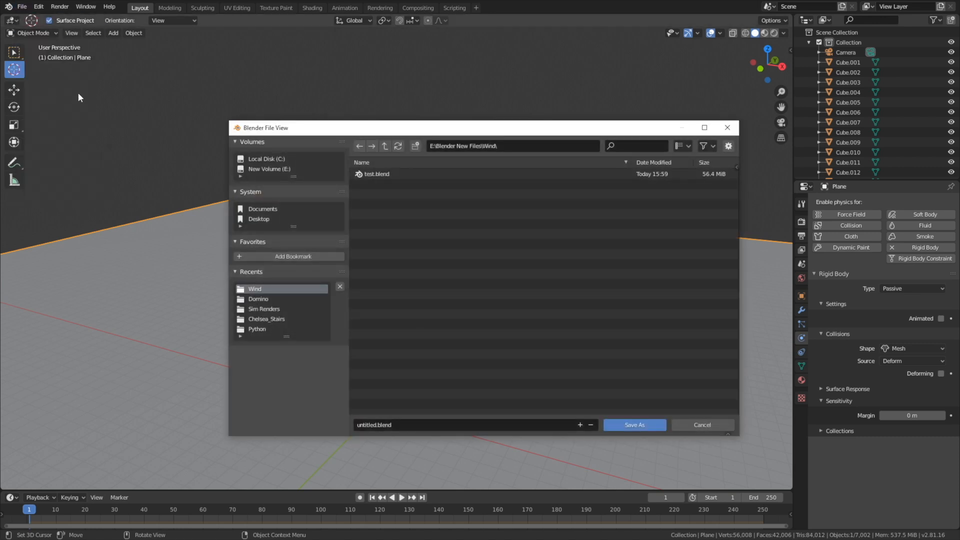
{"action": "left_click", "coordinate": [449, 423]}
{"action": "type", "text": "1"}
{"action": "key", "text": "Return"}
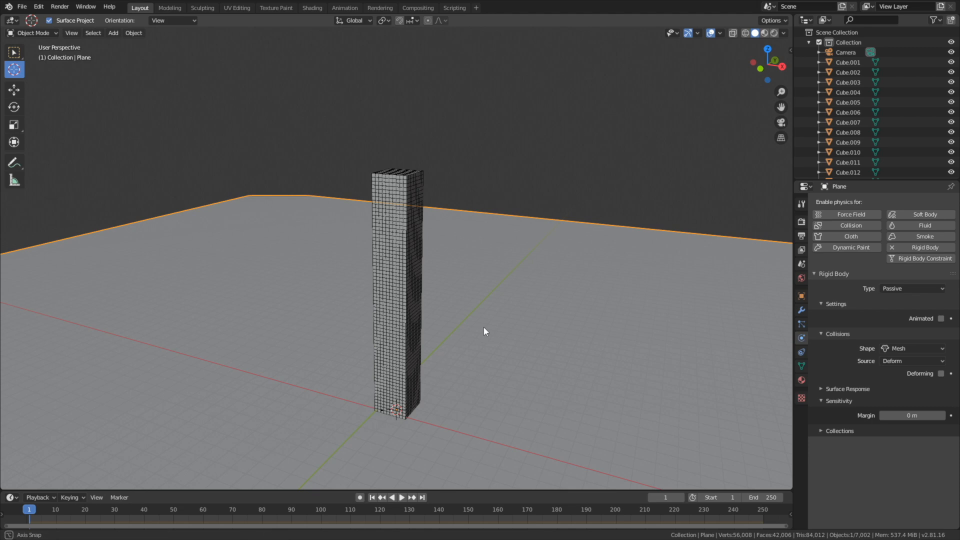
Add a Wind force field at the base of the tower
{"action": "middle_click_drag", "start_coordinate": [484, 327], "coordinate": [451, 334]}
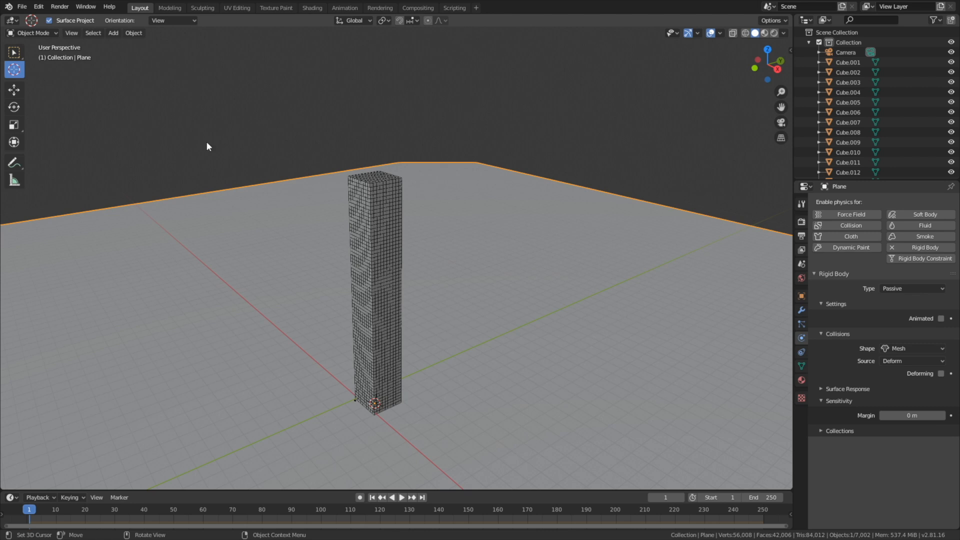
{"action": "left_click", "coordinate": [113, 34]}
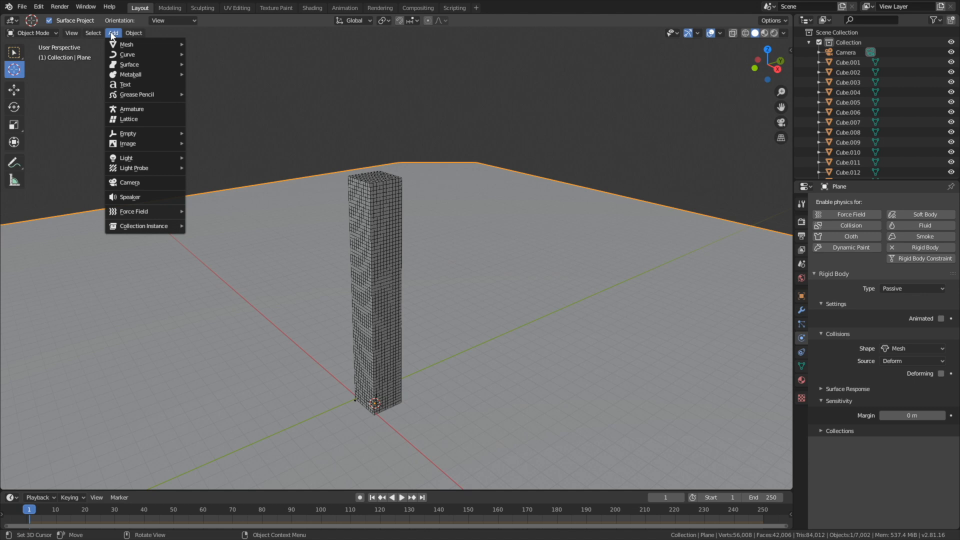
{"action": "mouse_move", "coordinate": [143, 133]}
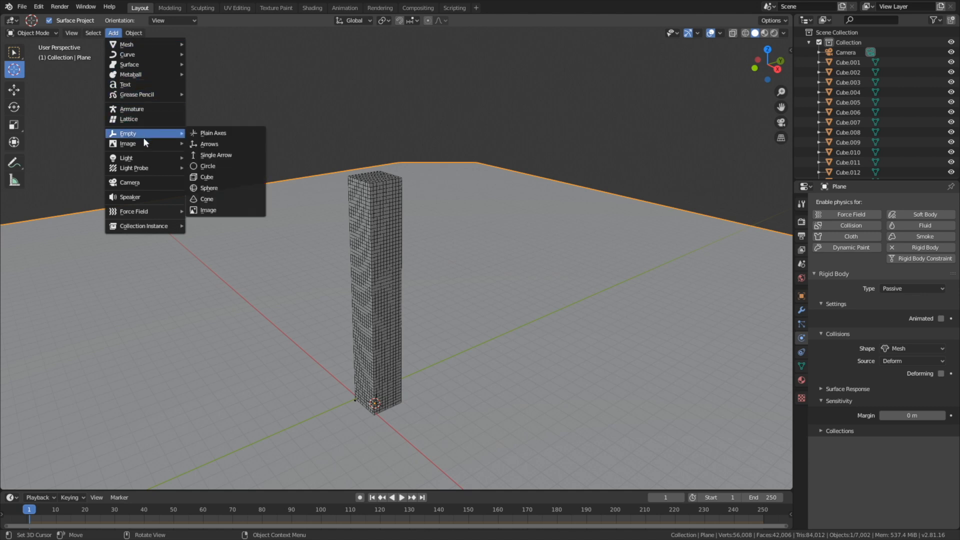
{"action": "mouse_move", "coordinate": [146, 213]}
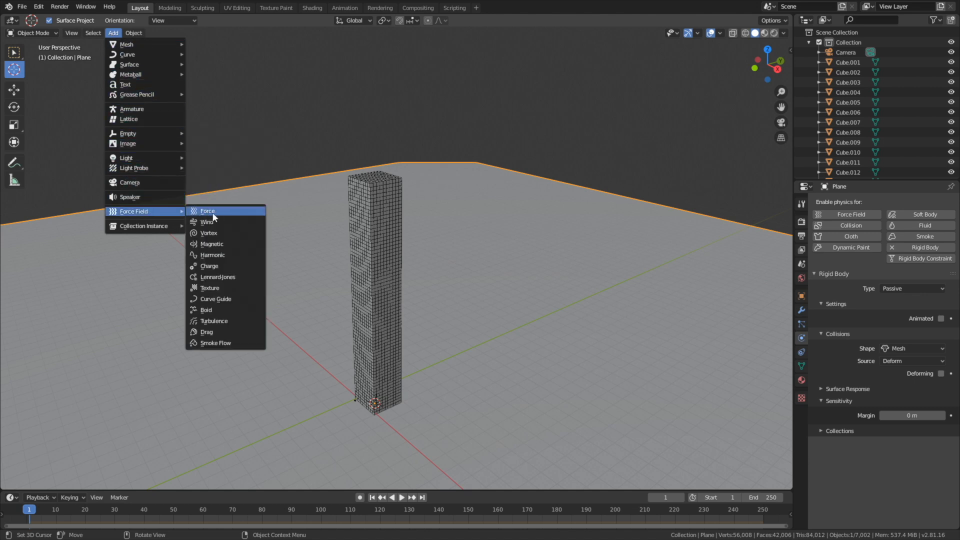
{"action": "left_click", "coordinate": [220, 223]}
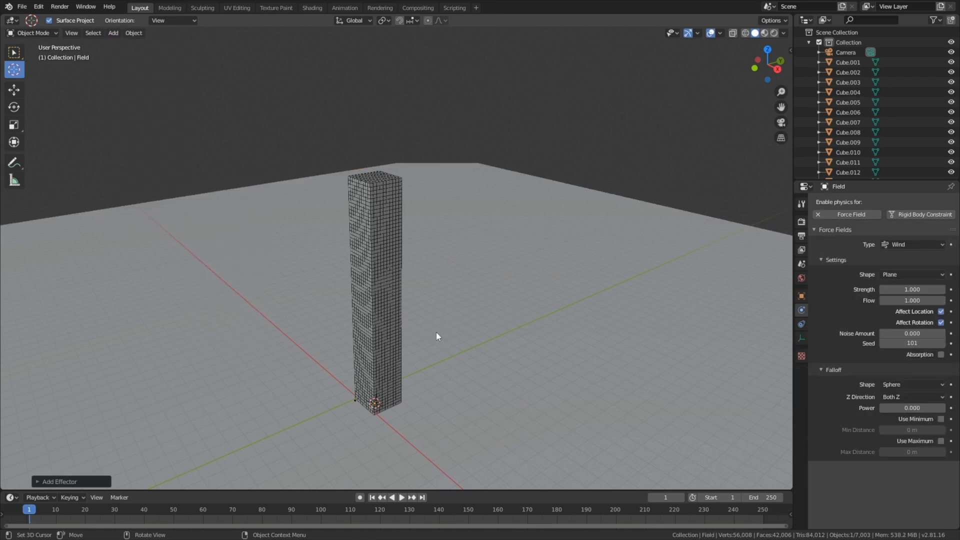
Move the wind force field out from the tower to its positive X side, raised above the ground
{"action": "middle_click_drag", "start_coordinate": [475, 327], "coordinate": [539, 303]}
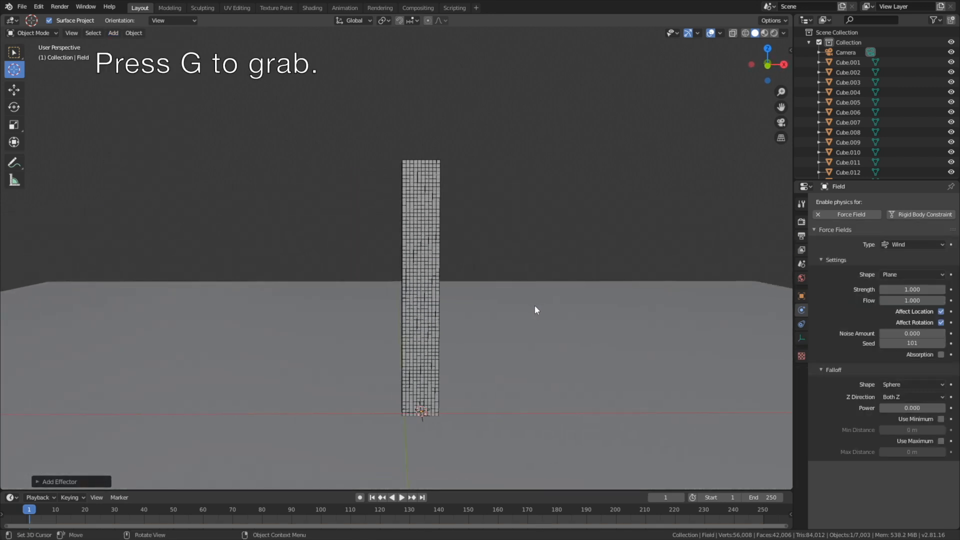
{"action": "key", "text": "g"}
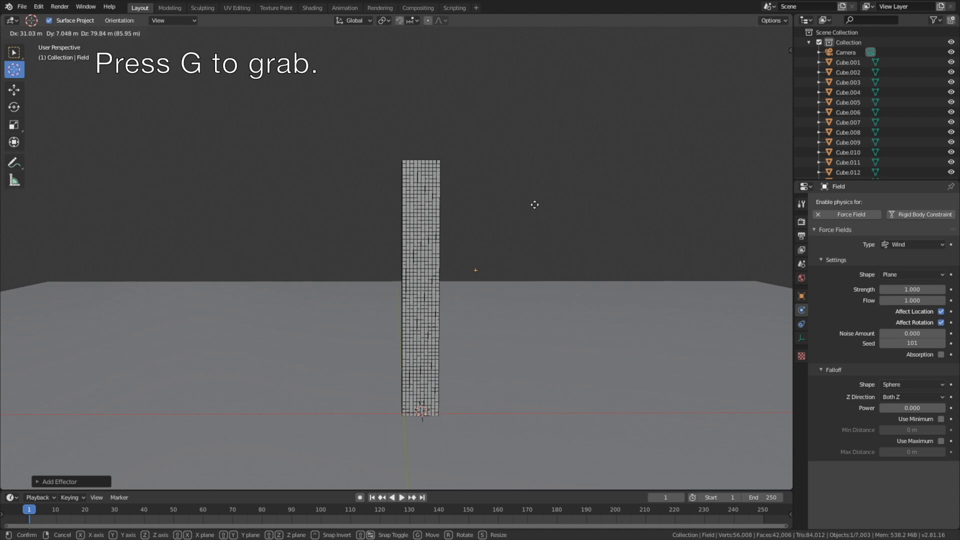
{"action": "left_click", "coordinate": [540, 277]}
Rotate the wind force field -90 degrees around the global Y axis so it points at the tower
{"action": "scroll", "coordinate": [538, 276], "scroll_direction": "up", "scroll_amount": 8}
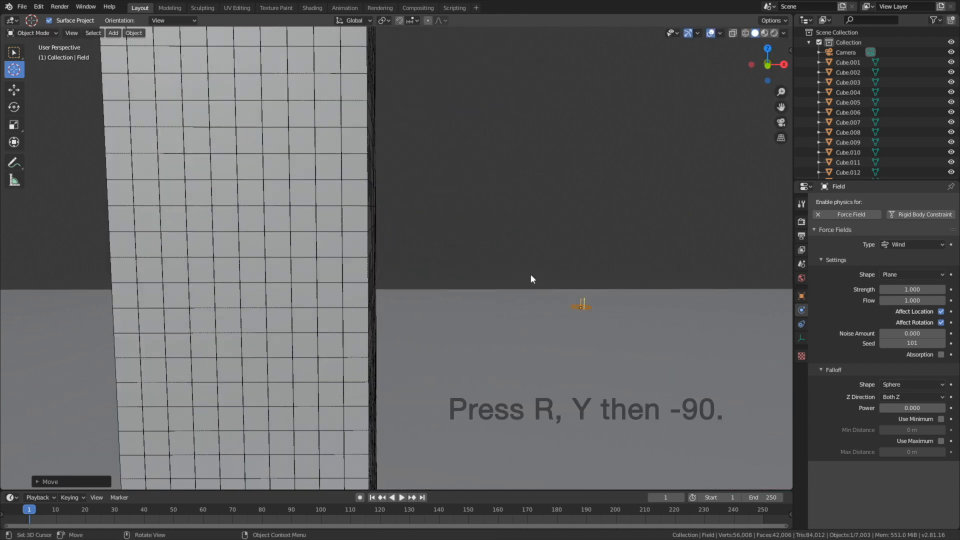
{"action": "key", "text": "r"}
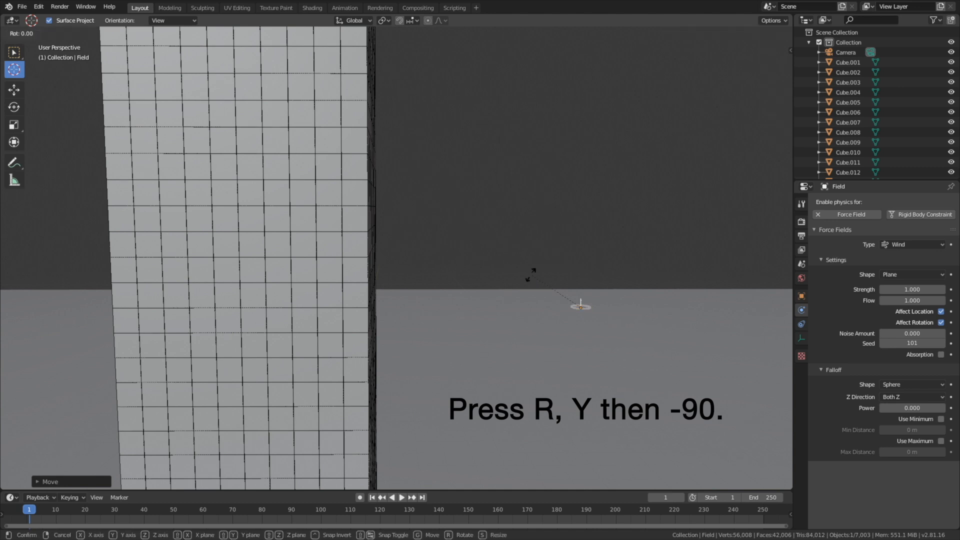
{"action": "key", "text": "y"}
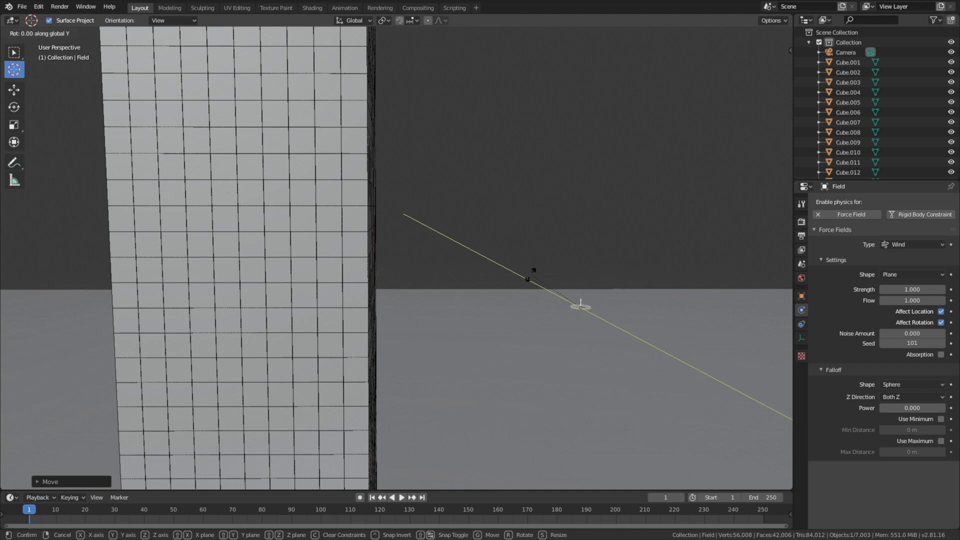
{"action": "type", "text": "-90"}
{"action": "key", "text": "Return"}
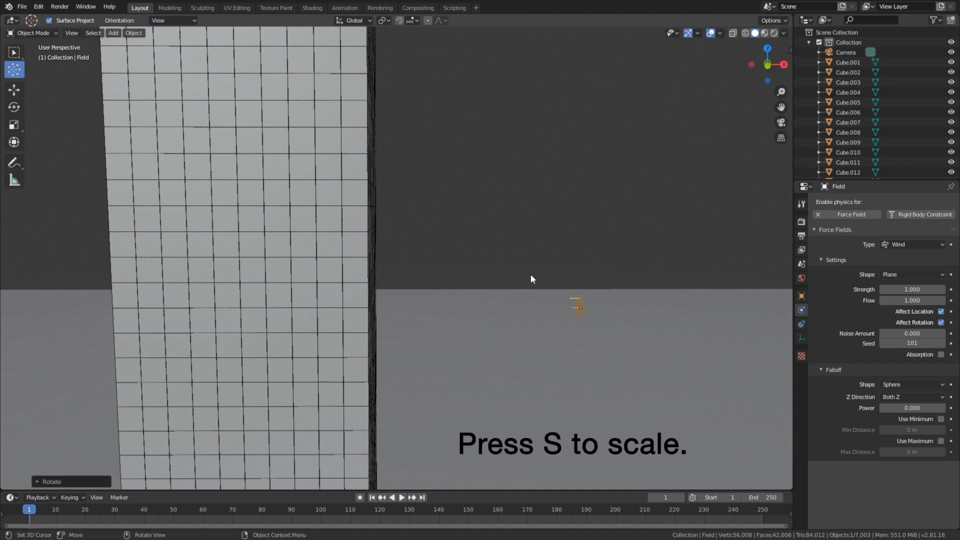
Scale up the wind force field uniformly beside the tower
{"action": "key", "text": "s"}
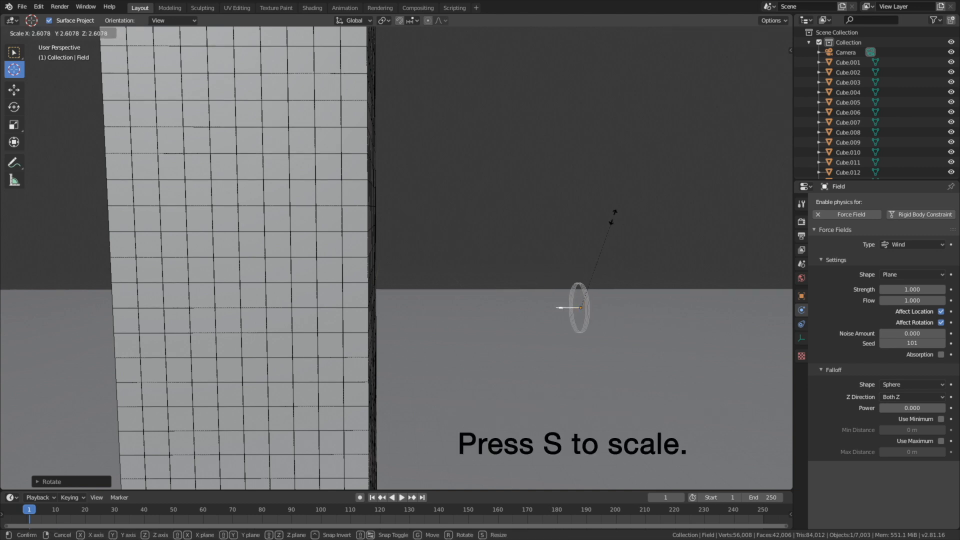
{"action": "left_click", "coordinate": [605, 242]}
{"action": "scroll", "coordinate": [605, 244], "scroll_direction": "down", "scroll_amount": 6}
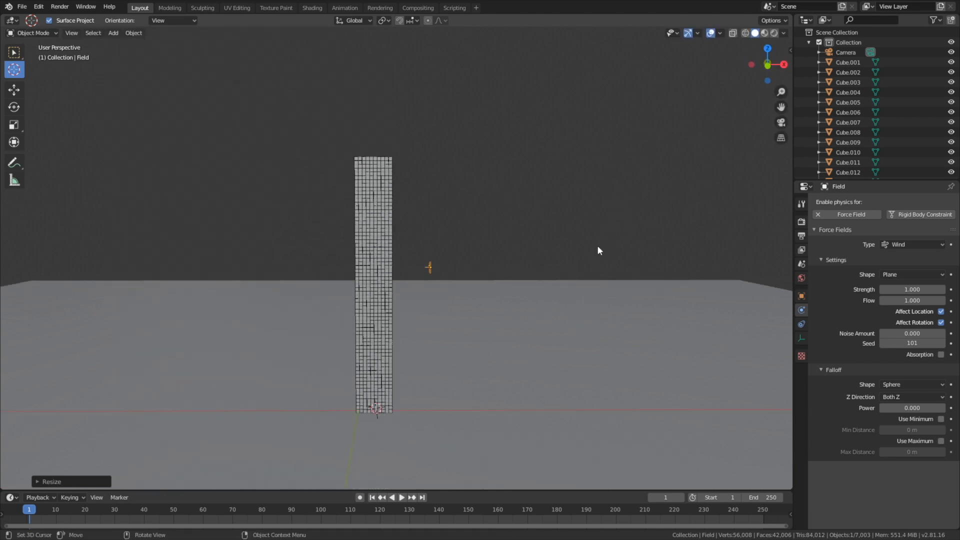
Set the wind force field's strength to 0 and keyframe it at frame 40
{"action": "left_click", "coordinate": [908, 290]}
{"action": "type", "text": "1.0"}
{"action": "type", "text": "0"}
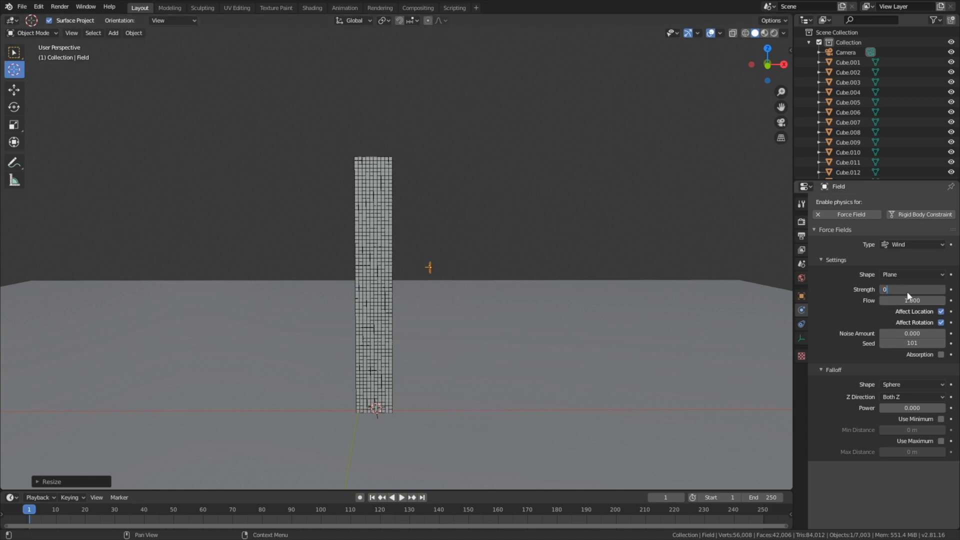
{"action": "key", "text": "Return"}
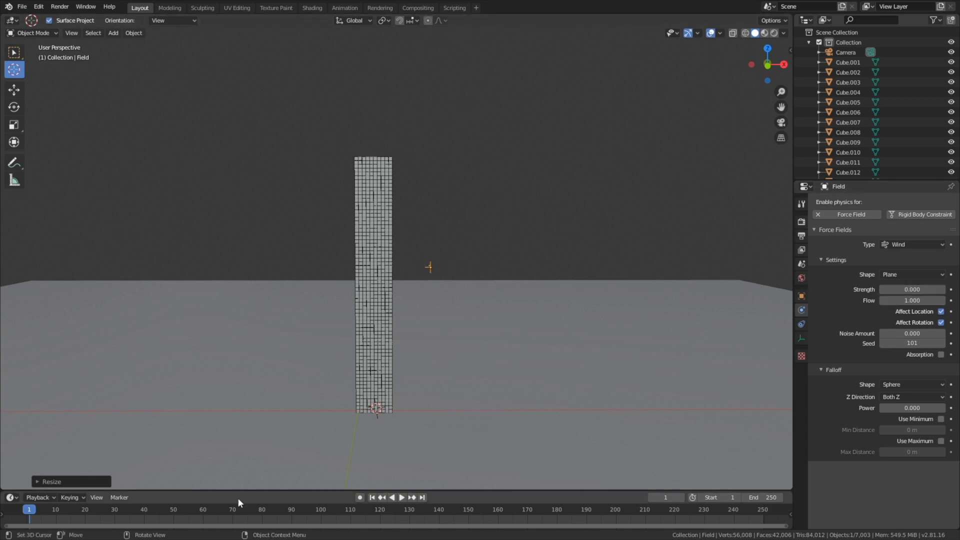
{"action": "left_click", "coordinate": [143, 510]}
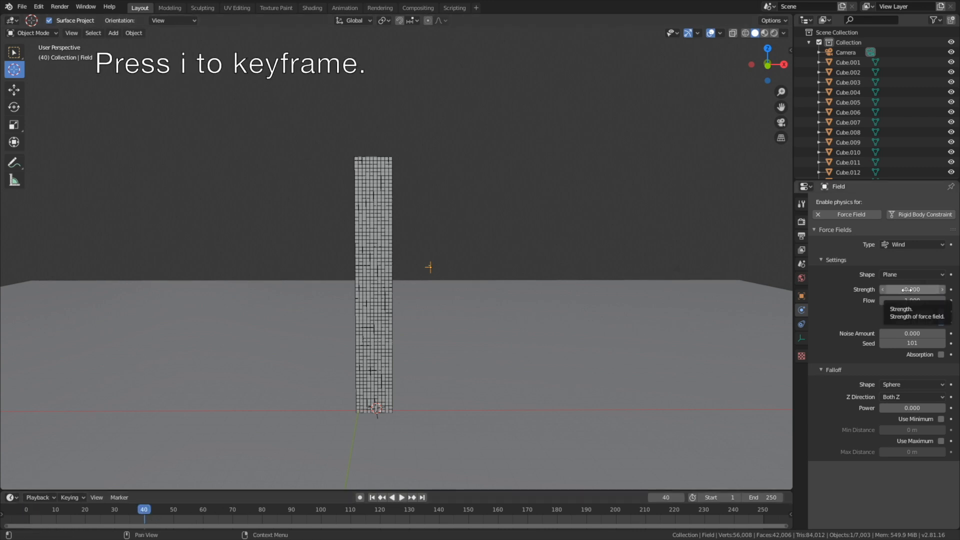
{"action": "key", "text": "i"}
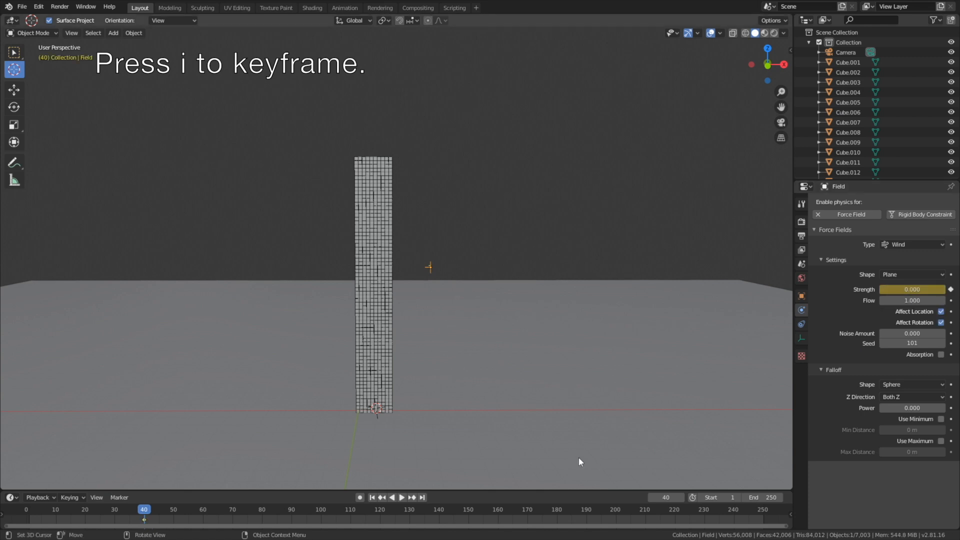
Set the wind force field's strength to 500 at frame 60 and keyframe it there
{"action": "left_click", "coordinate": [668, 497]}
{"action": "type", "text": "60"}
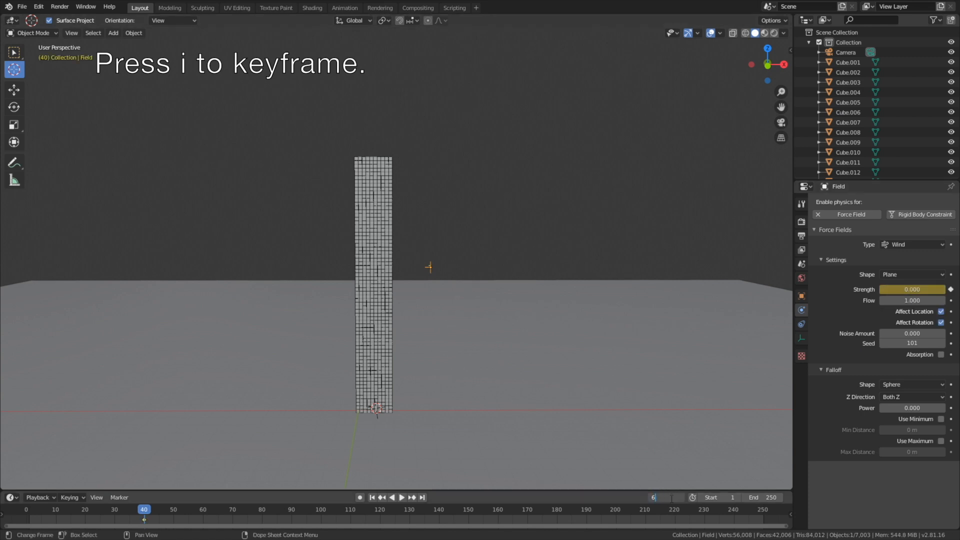
{"action": "key", "text": "Return"}
{"action": "left_click", "coordinate": [916, 288]}
{"action": "type", "text": "500"}
{"action": "key", "text": "Return"}
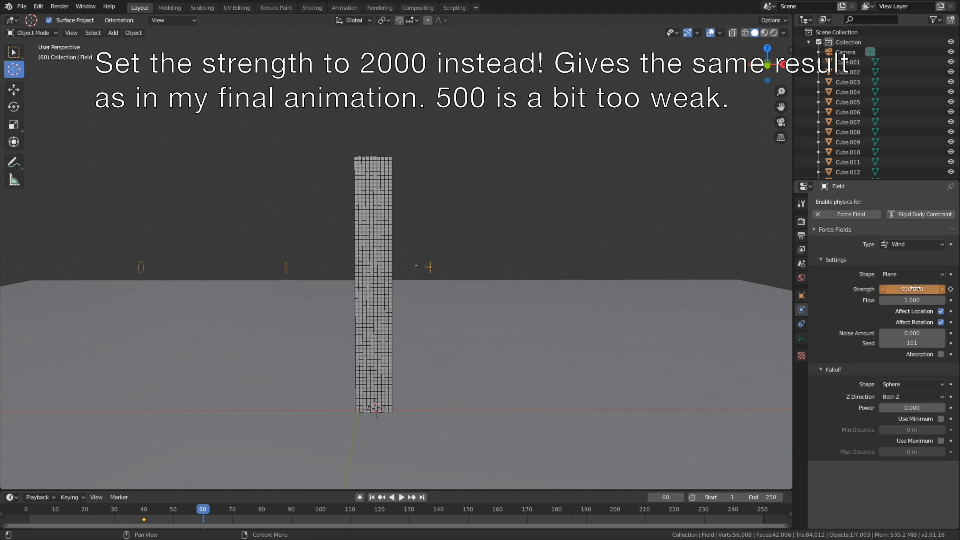
{"action": "key", "text": "i"}
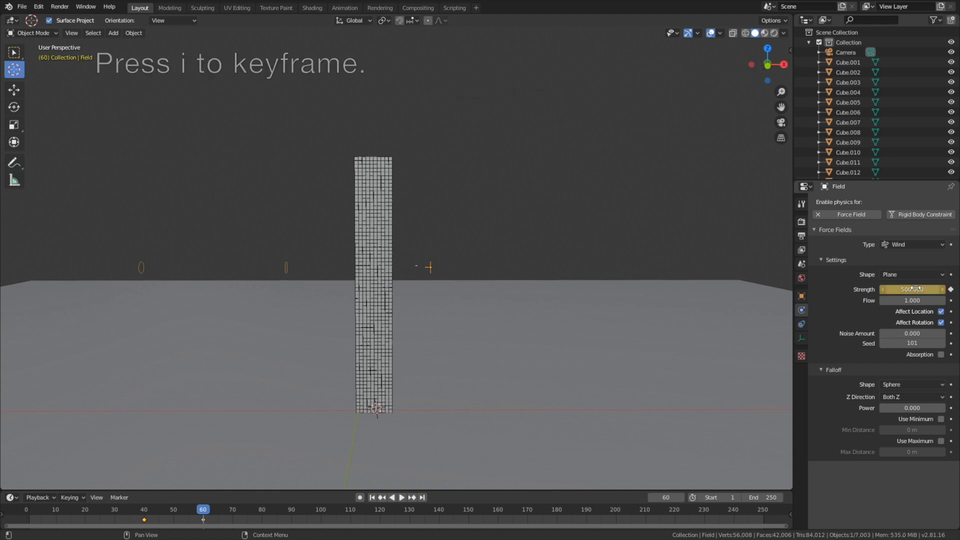
Set the wind force field's flow to 10 and its noise amount to 10
{"action": "left_click", "coordinate": [913, 301]}
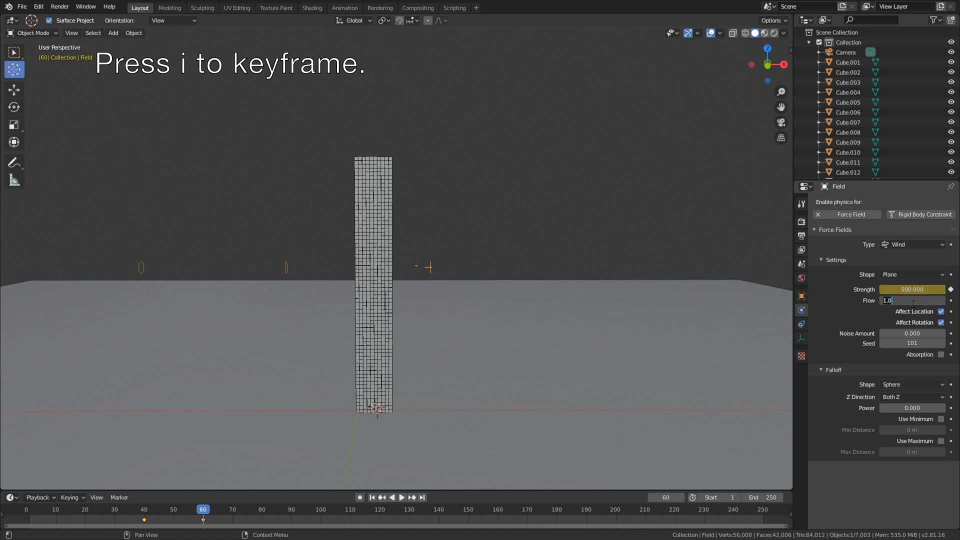
{"action": "type", "text": "10"}
{"action": "key", "text": "Return"}
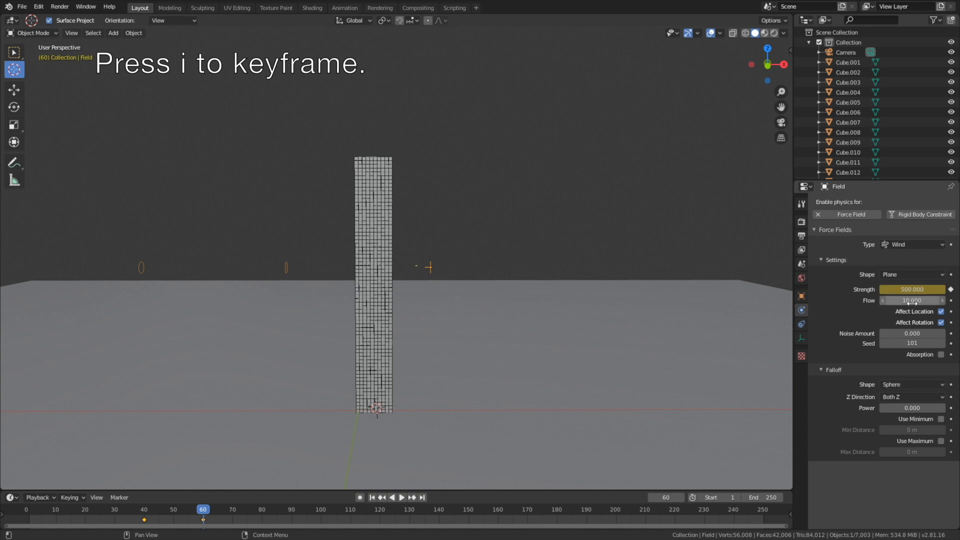
{"action": "left_click", "coordinate": [919, 333]}
{"action": "type", "text": "0.0"}
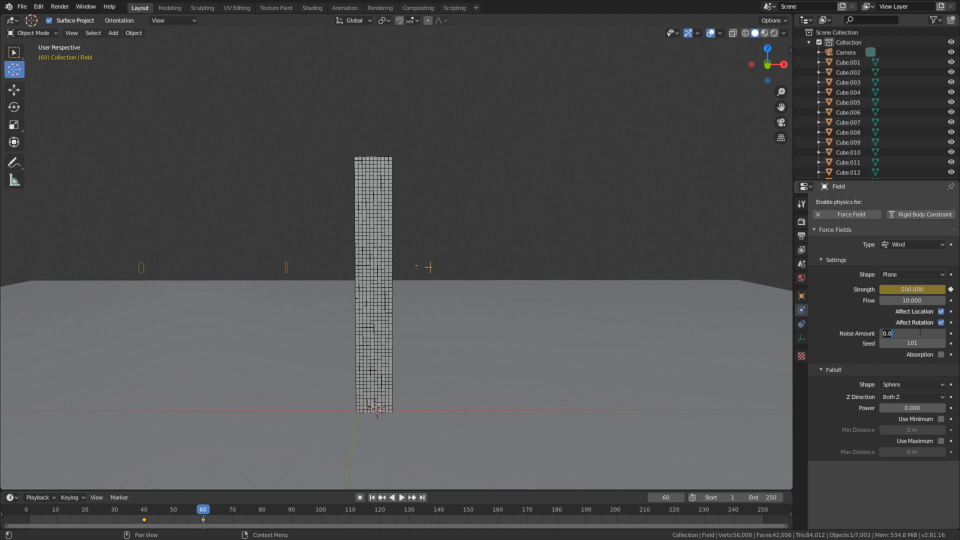
{"action": "type", "text": "10"}
{"action": "key", "text": "Return"}
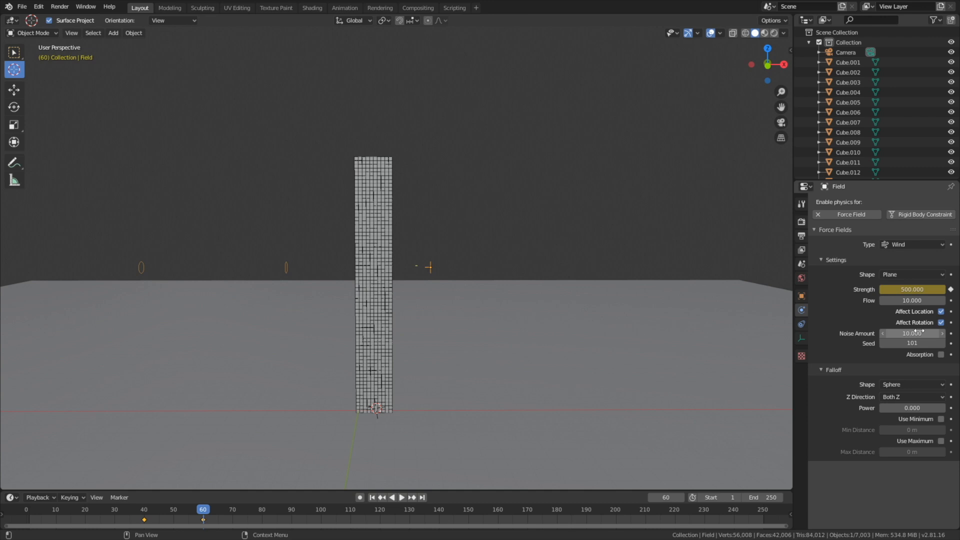
Set the scene's rigid body world to 500 steps per second and 50 solver iterations
{"action": "left_click", "coordinate": [804, 264]}
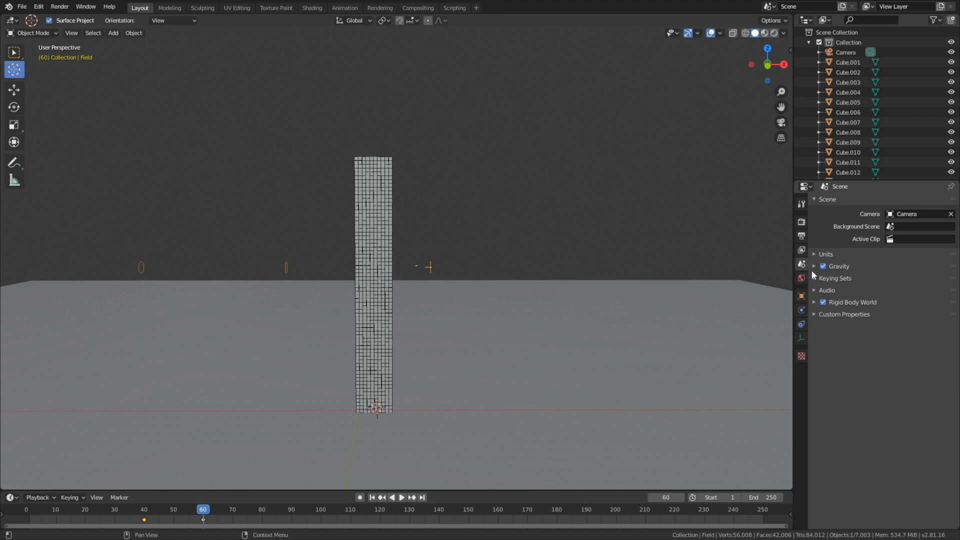
{"action": "left_click", "coordinate": [814, 300]}
{"action": "left_click", "coordinate": [911, 392]}
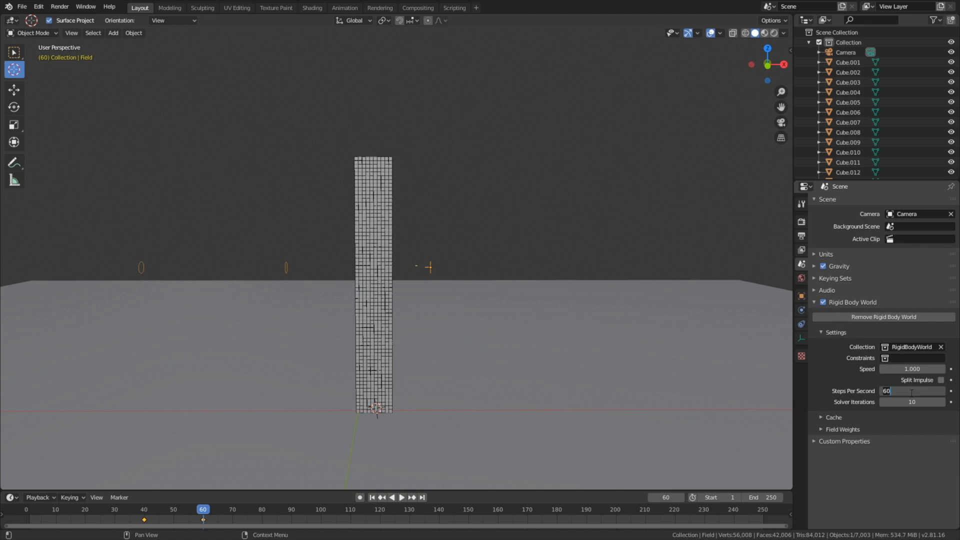
{"action": "type", "text": "500"}
{"action": "key", "text": "Return"}
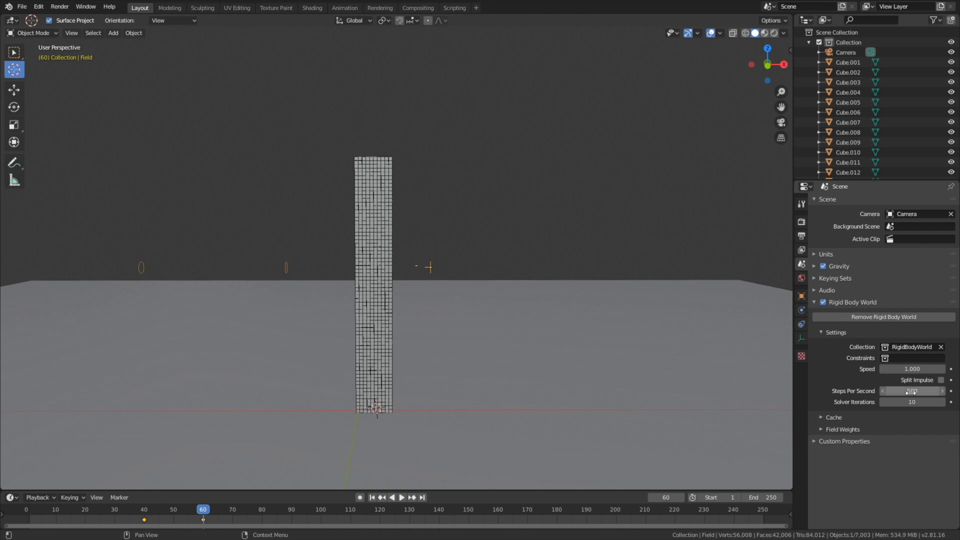
{"action": "left_click", "coordinate": [903, 401]}
{"action": "type", "text": "50"}
{"action": "key", "text": "Return"}
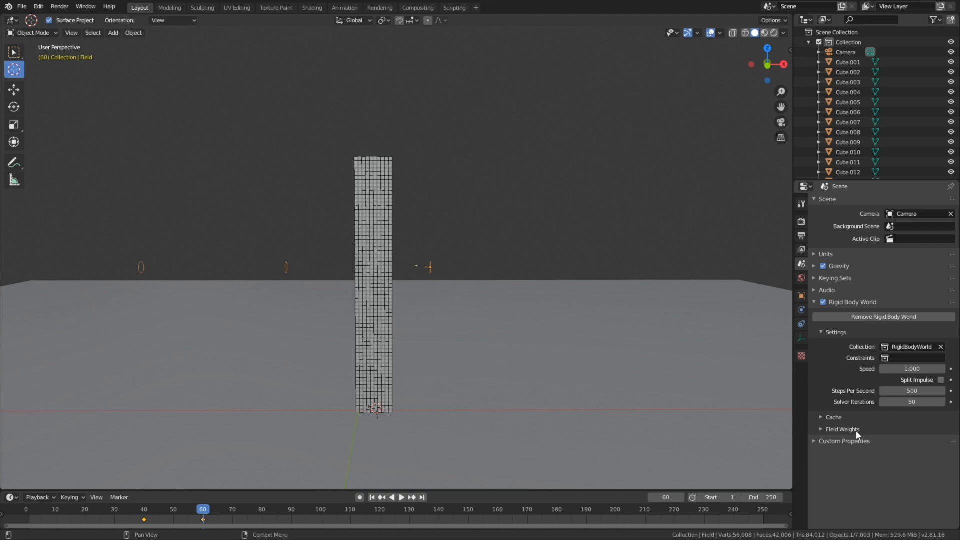
Set both the rigid body cache's end frame and the scene's end frame to 500
{"action": "left_click", "coordinate": [839, 416]}
{"action": "left_click", "coordinate": [923, 441]}
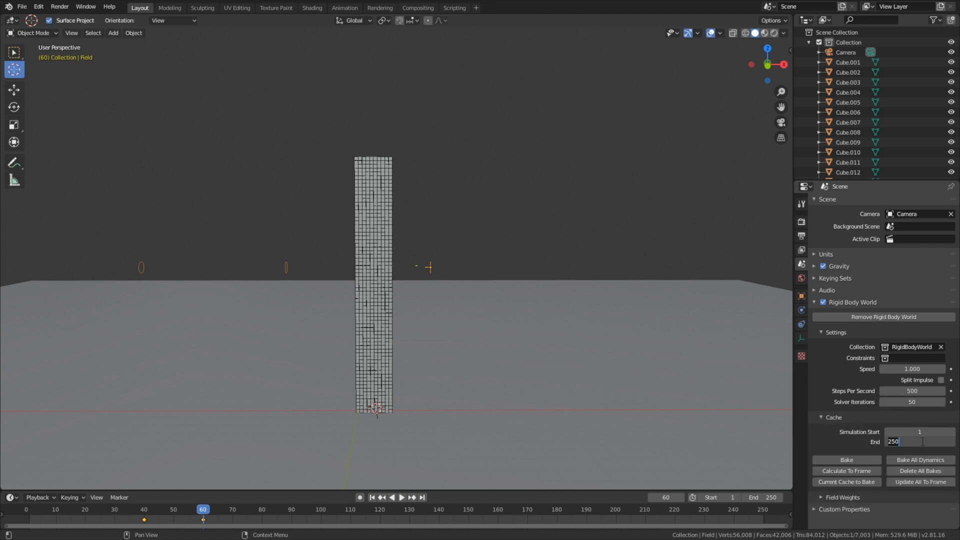
{"action": "type", "text": "500"}
{"action": "key", "text": "Return"}
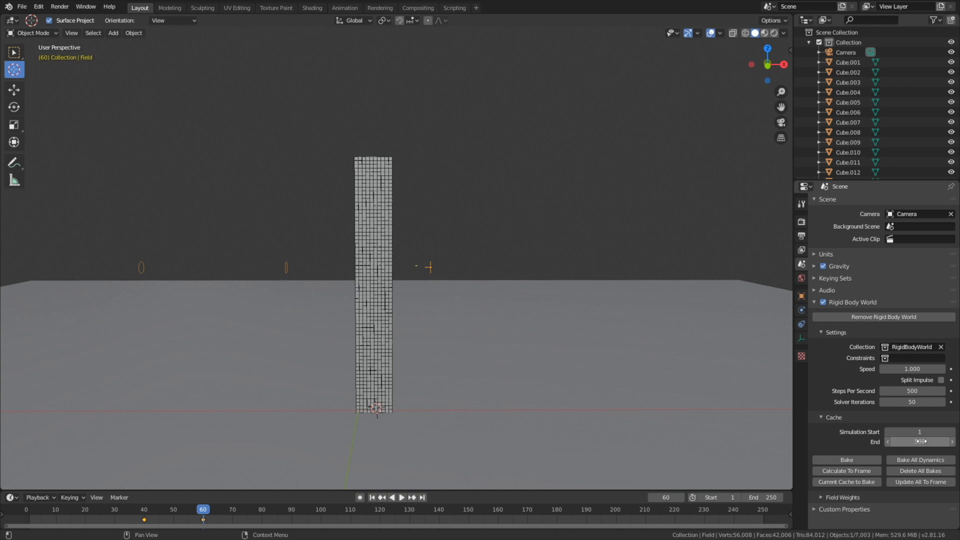
{"action": "left_click", "coordinate": [765, 497]}
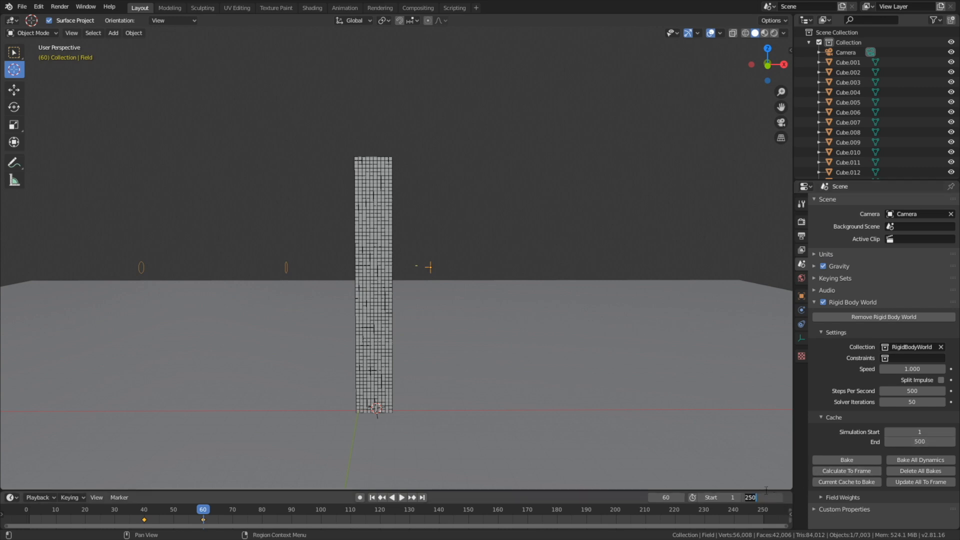
{"action": "type", "text": "500"}
{"action": "key", "text": "Return"}
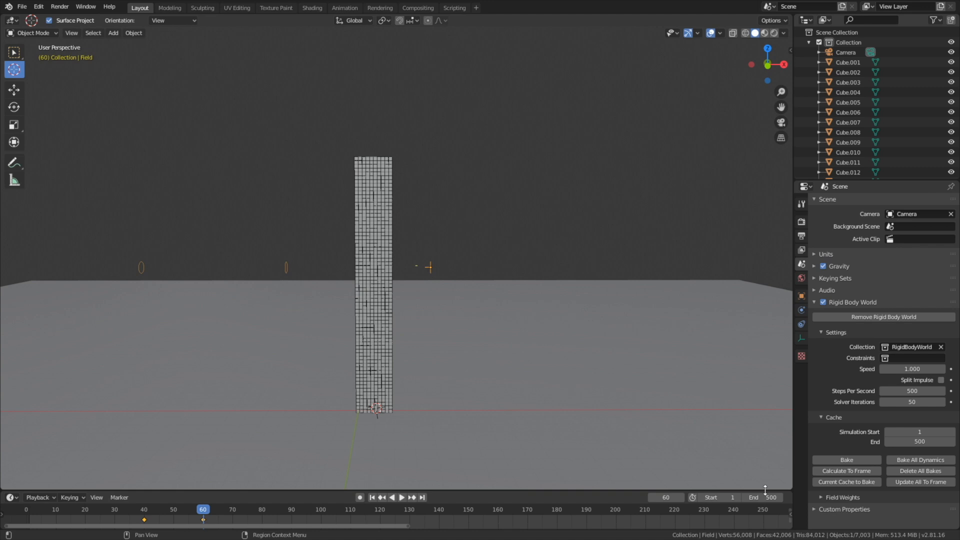
Save the project as a new incremented version named 2.blend in the Wind folder
{"action": "left_click", "coordinate": [22, 6]}
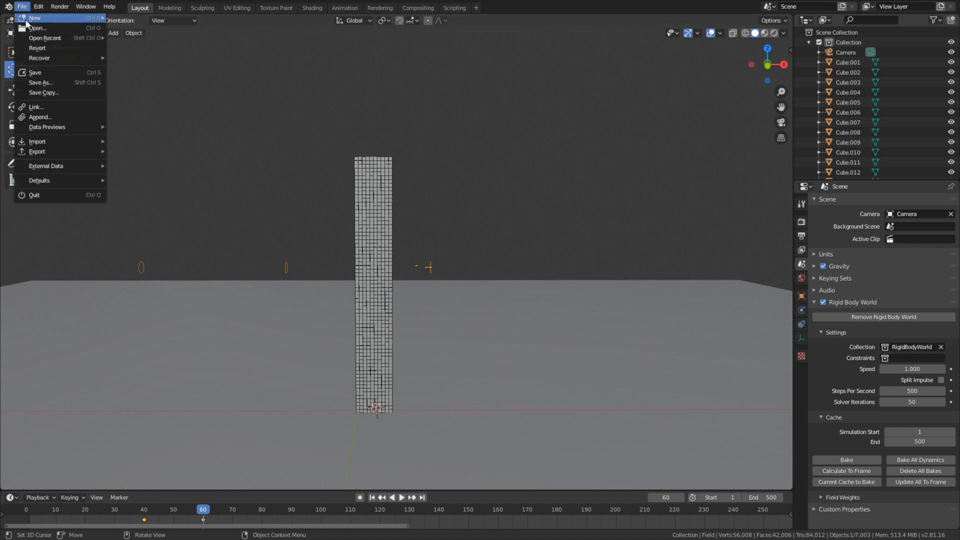
{"action": "left_click", "coordinate": [48, 81]}
{"action": "left_click", "coordinate": [579, 424]}
{"action": "left_click", "coordinate": [613, 424]}
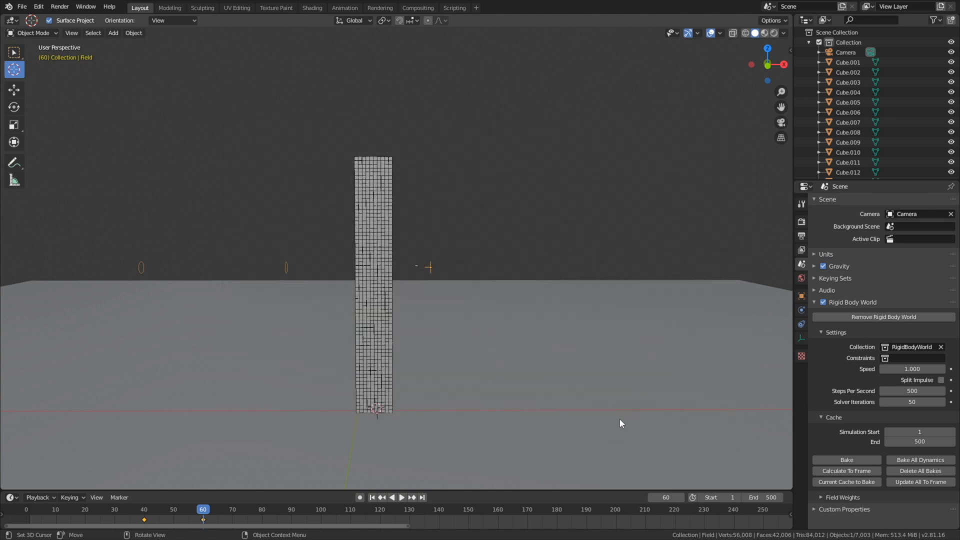
Clear all existing bakes and bake the rigid body simulation over its 500 frames
{"action": "left_click", "coordinate": [930, 472]}
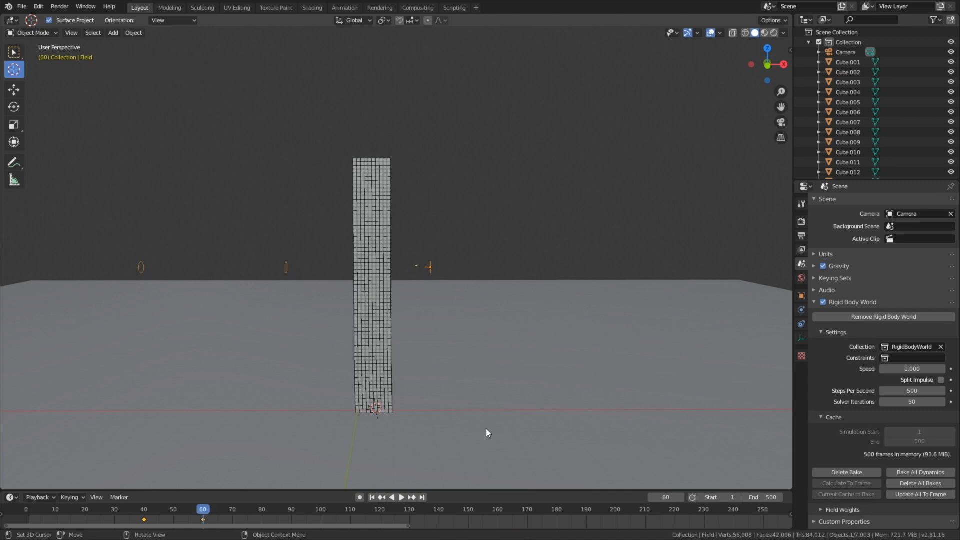
Play back the baked simulation and scrub through to its last frames to examine how the tower reacts to the wind
{"action": "key", "text": "space"}
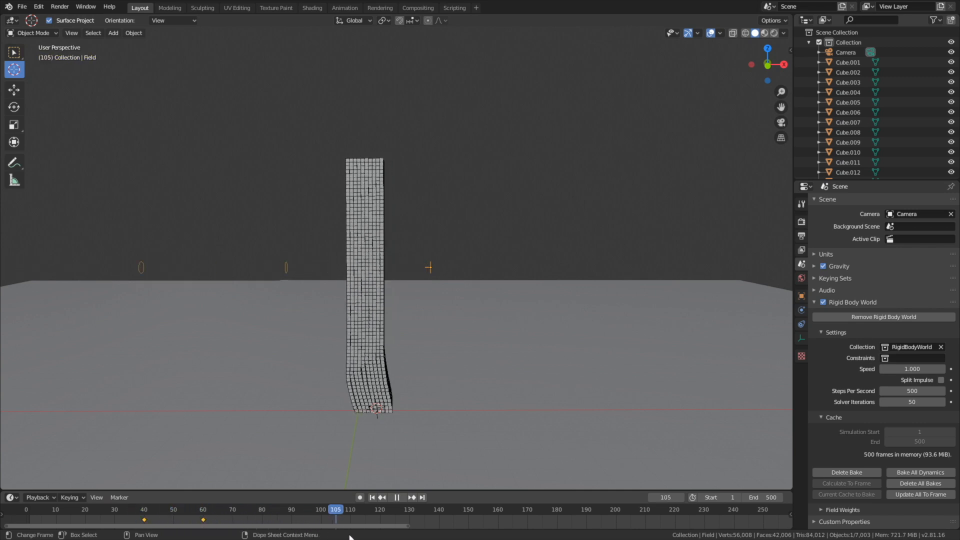
{"action": "scroll", "coordinate": [574, 513], "scroll_direction": "down", "scroll_amount": 4}
{"action": "key", "text": "space"}
{"action": "scroll", "coordinate": [575, 514], "scroll_direction": "down", "scroll_amount": 4}
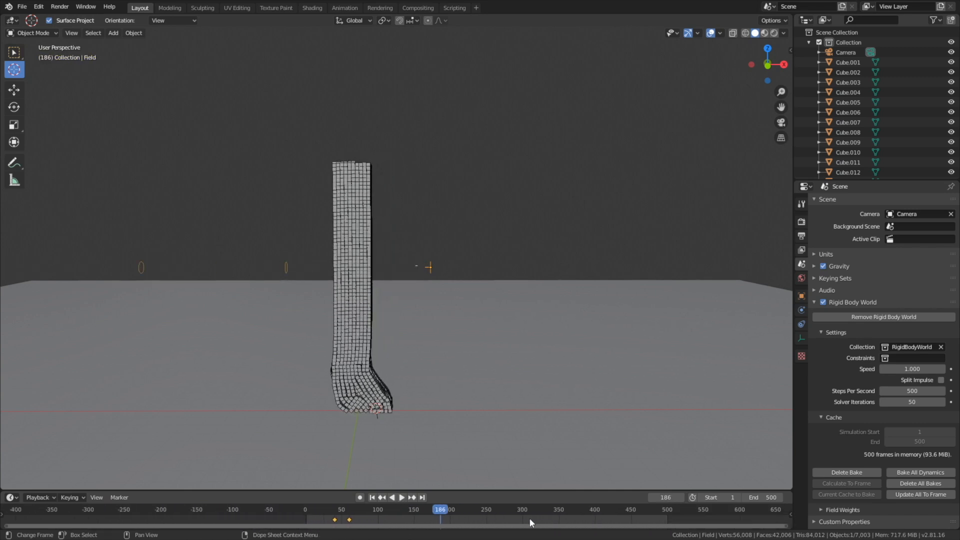
{"action": "key", "text": "space"}
{"action": "left_click_drag", "start_coordinate": [502, 510], "coordinate": [670, 509]}
{"action": "key", "text": "space"}
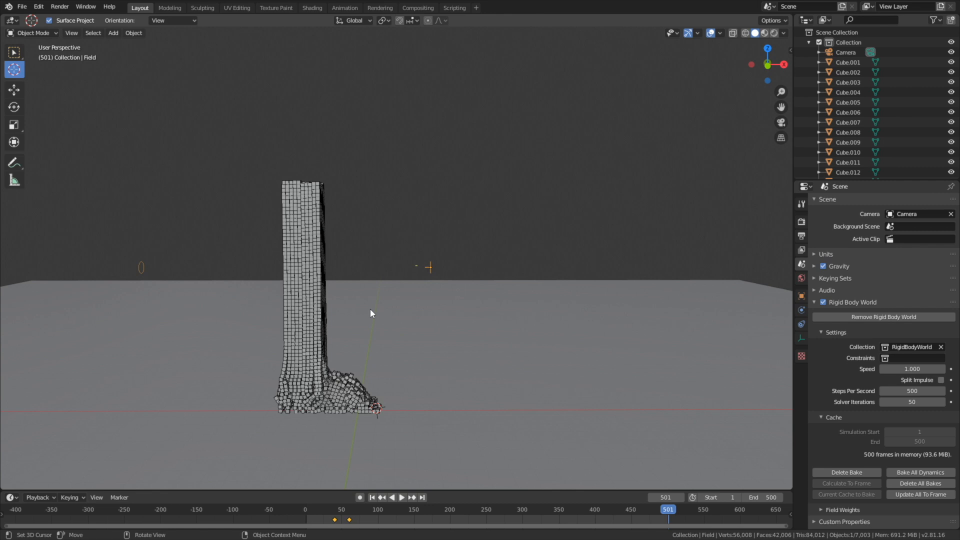
Save the baked project in the Wind folder as a new file with the number incremented from 2.blend
{"action": "left_click", "coordinate": [22, 6]}
{"action": "left_click", "coordinate": [55, 84]}
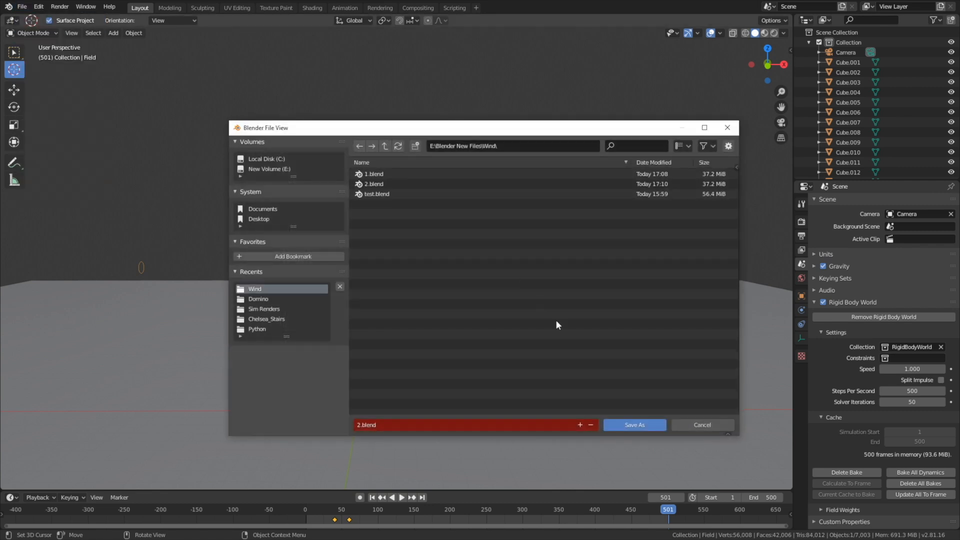
{"action": "left_click", "coordinate": [580, 425]}
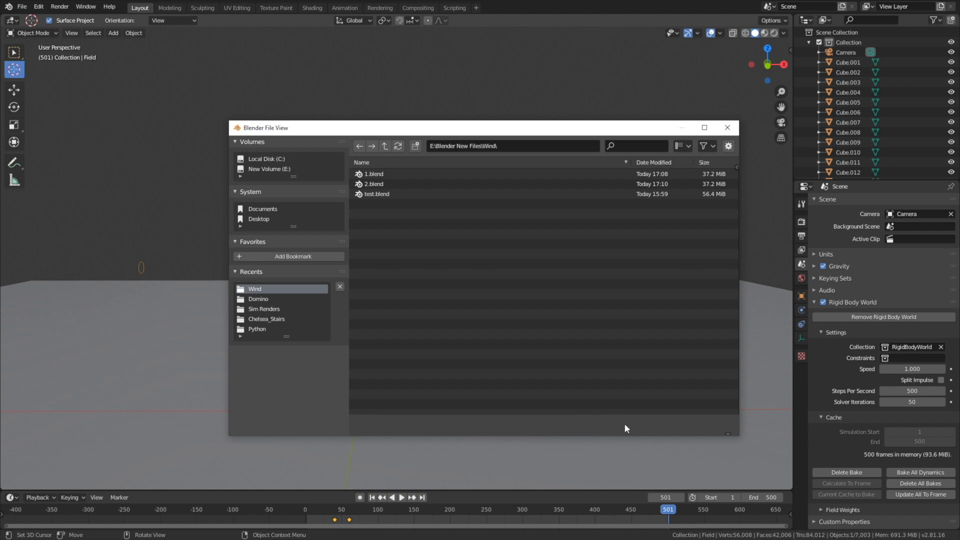
{"action": "left_click", "coordinate": [625, 424]}
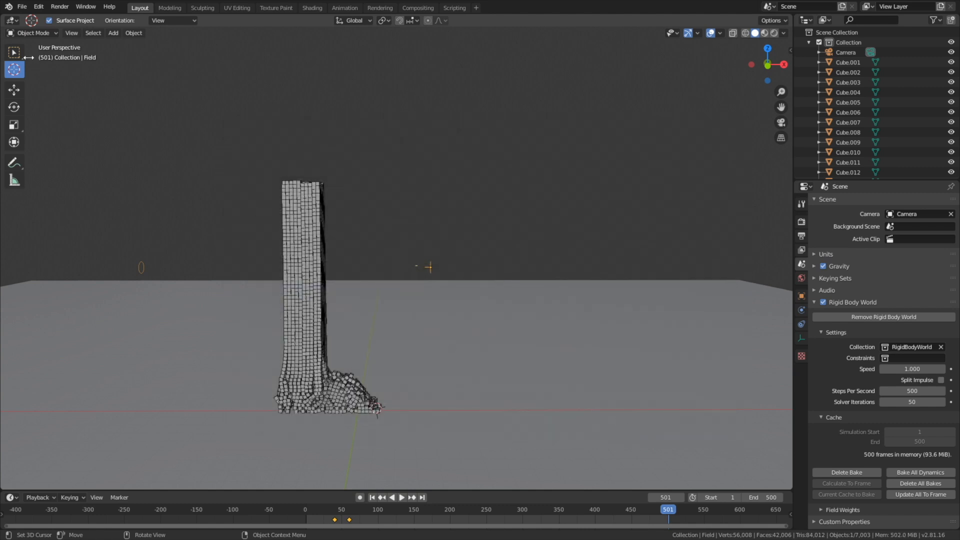
Look through the scene camera, select it and set its clip end distance to 10000 m
{"action": "left_click", "coordinate": [14, 53]}
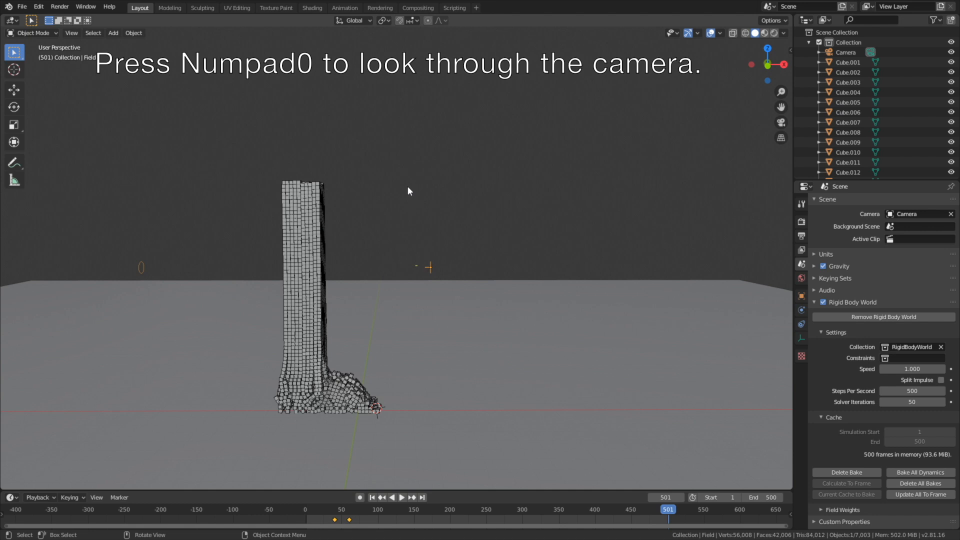
{"action": "key", "text": "KP_0"}
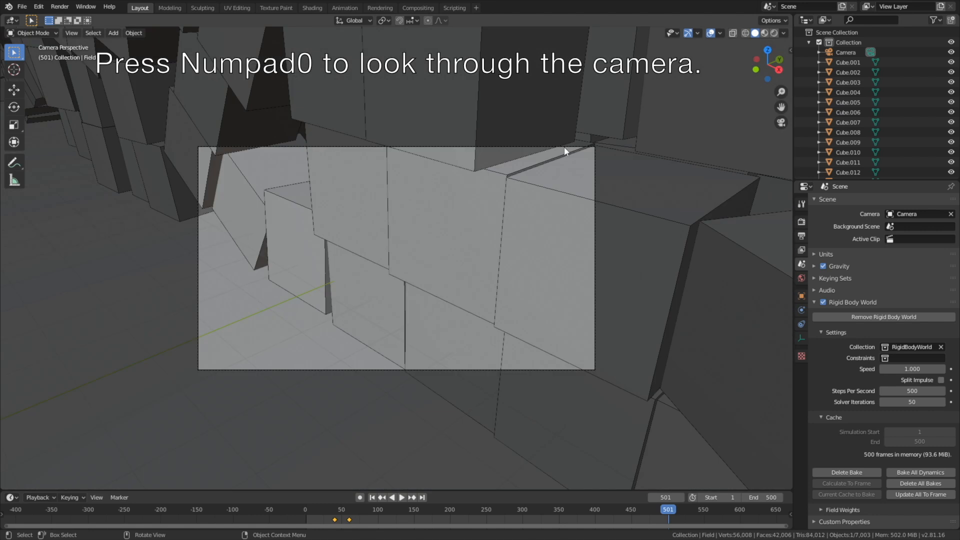
{"action": "left_click", "coordinate": [590, 148]}
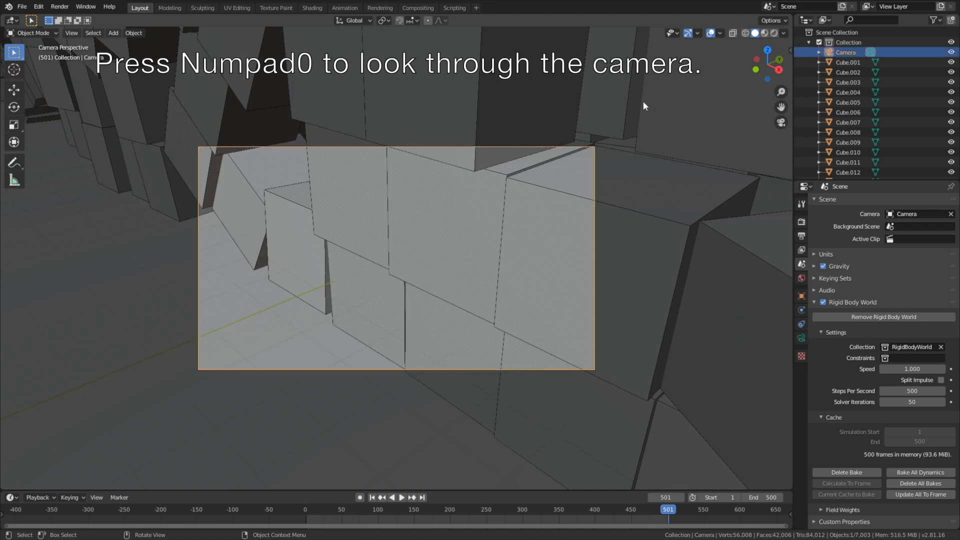
{"action": "left_click", "coordinate": [801, 338]}
{"action": "left_click", "coordinate": [918, 312]}
{"action": "type", "text": "10000"}
{"action": "key", "text": "Return"}
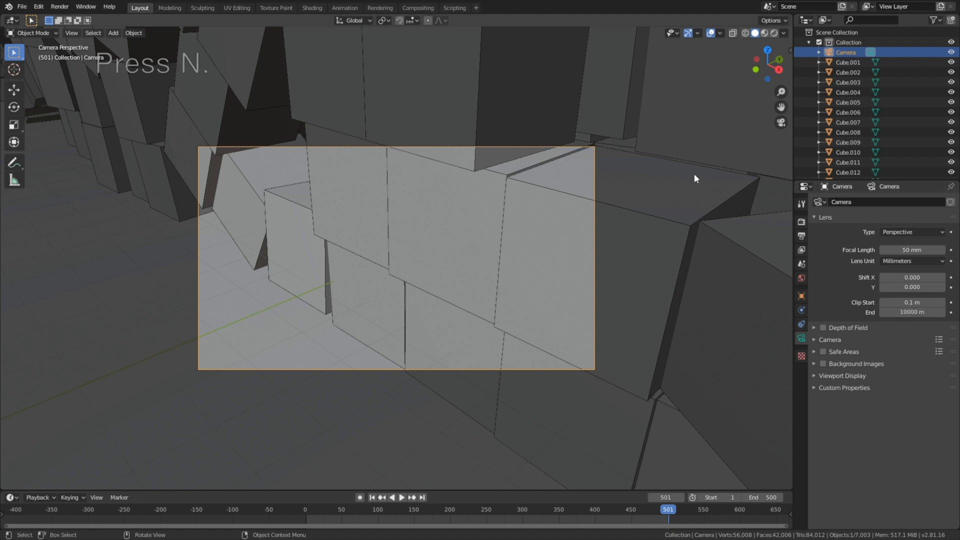
Lock the camera to the view and pull it back and around until the whole tower fits in the frame
{"action": "key", "text": "n"}
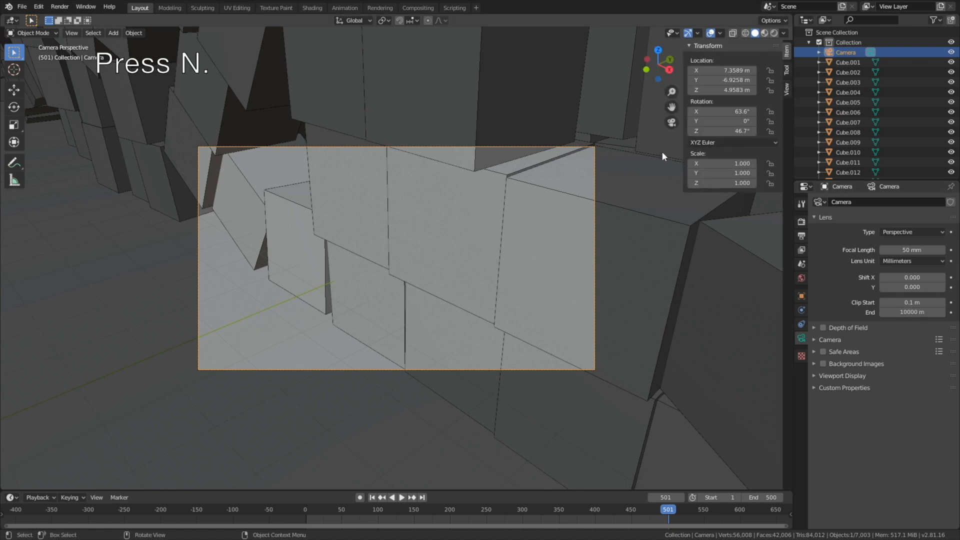
{"action": "left_click", "coordinate": [787, 88]}
{"action": "left_click", "coordinate": [774, 168]}
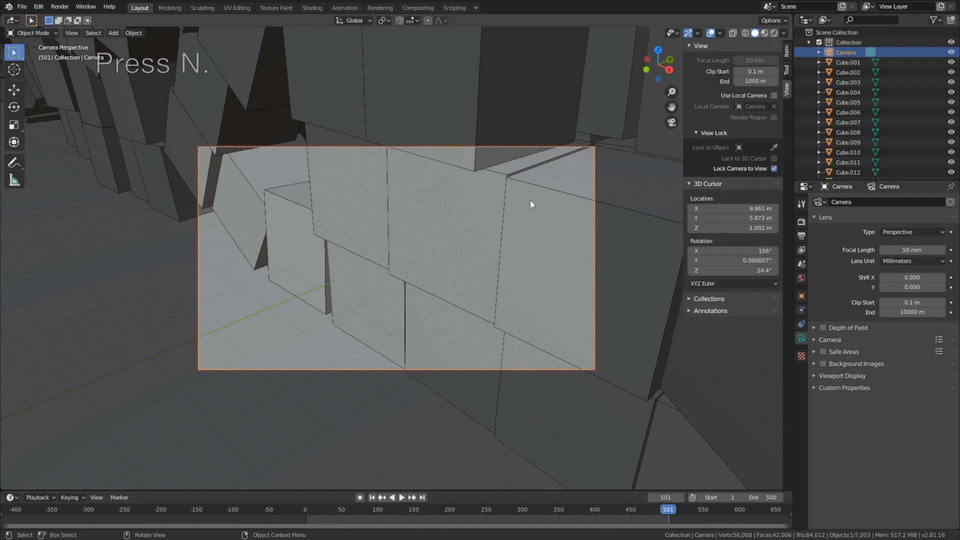
{"action": "scroll", "coordinate": [530, 200], "scroll_direction": "down", "scroll_amount": 5}
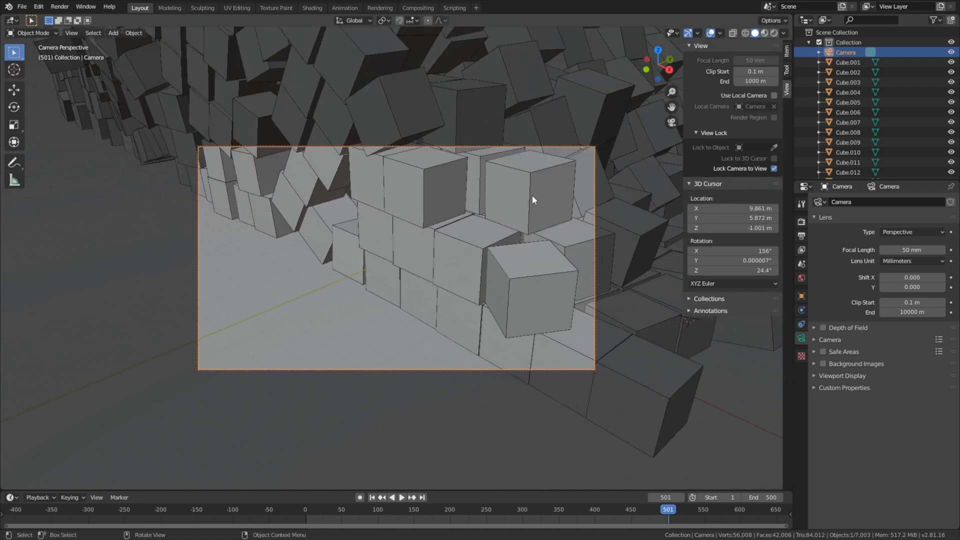
{"action": "scroll", "coordinate": [532, 195], "scroll_direction": "down", "scroll_amount": 10}
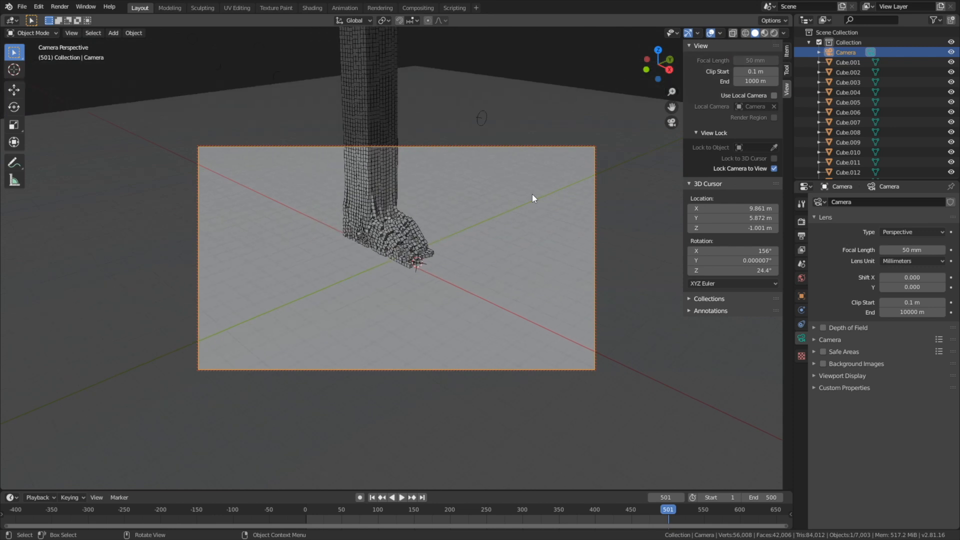
{"action": "scroll", "coordinate": [488, 191], "scroll_direction": "down", "scroll_amount": 2}
{"action": "middle_click_drag", "start_coordinate": [487, 191], "coordinate": [521, 266]}
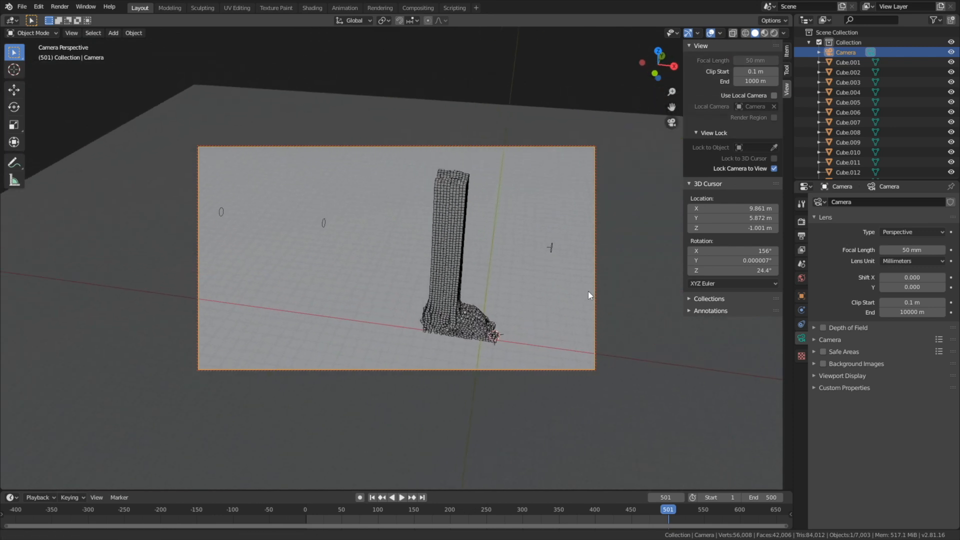
Refine the camera angle while playing back the simulation, and move the camera slightly farther back along its local Z axis
{"action": "key", "text": "space"}
{"action": "middle_click_drag", "start_coordinate": [514, 291], "coordinate": [493, 287]}
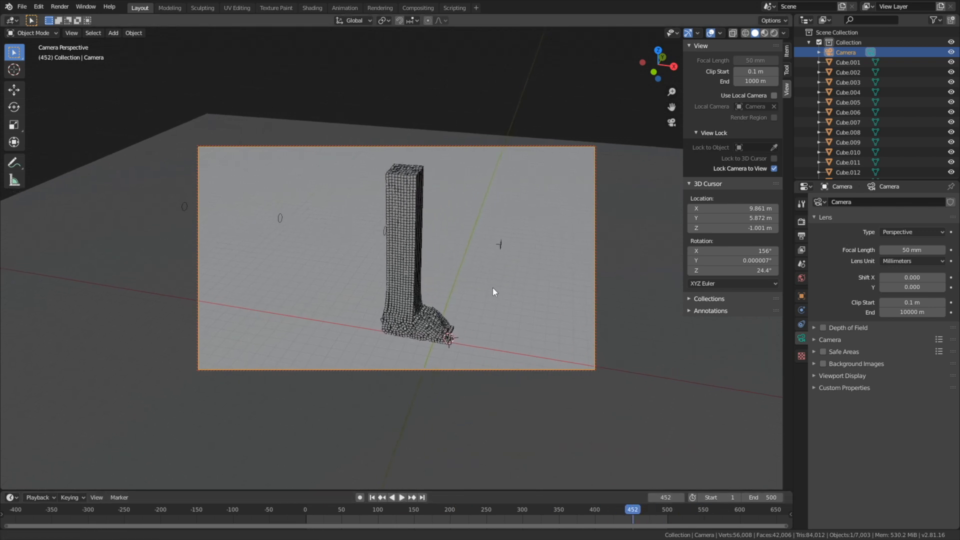
{"action": "key", "text": "Escape"}
{"action": "middle_click_drag", "start_coordinate": [512, 250], "coordinate": [521, 273]}
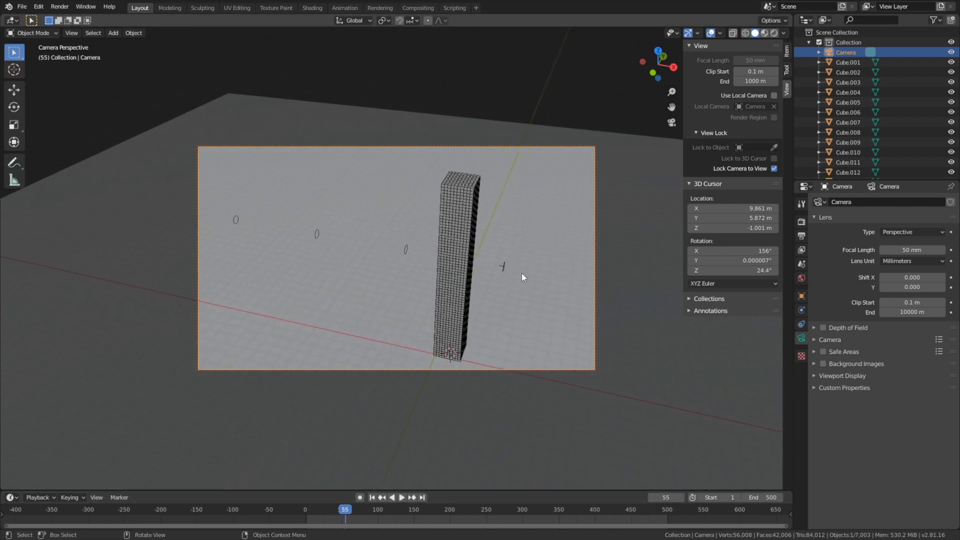
{"action": "key", "text": "g"}
{"action": "key", "text": "z"}
{"action": "key", "text": "z"}
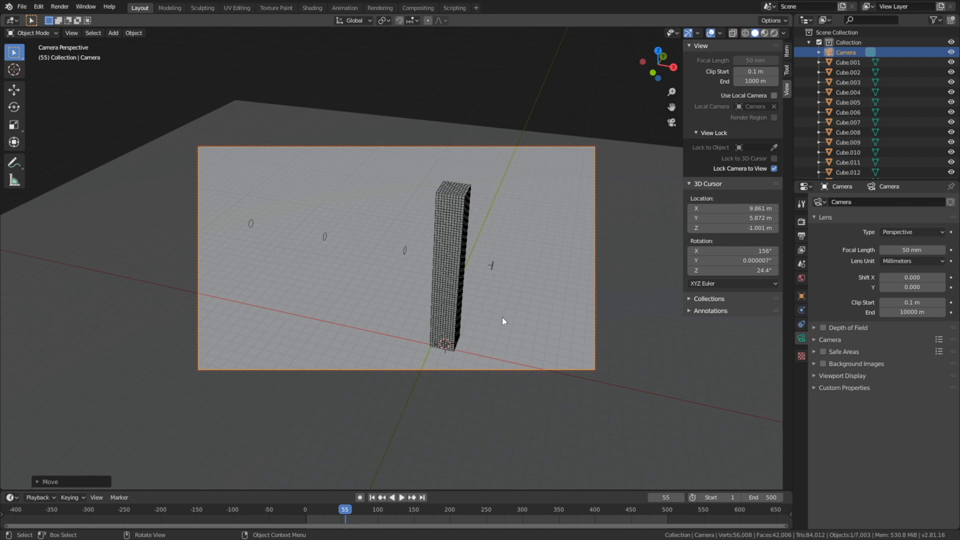
Show frame 303 in rendered shading, switch the render engine to Cycles and set both render and viewport samples to 128
{"action": "left_click", "coordinate": [525, 512]}
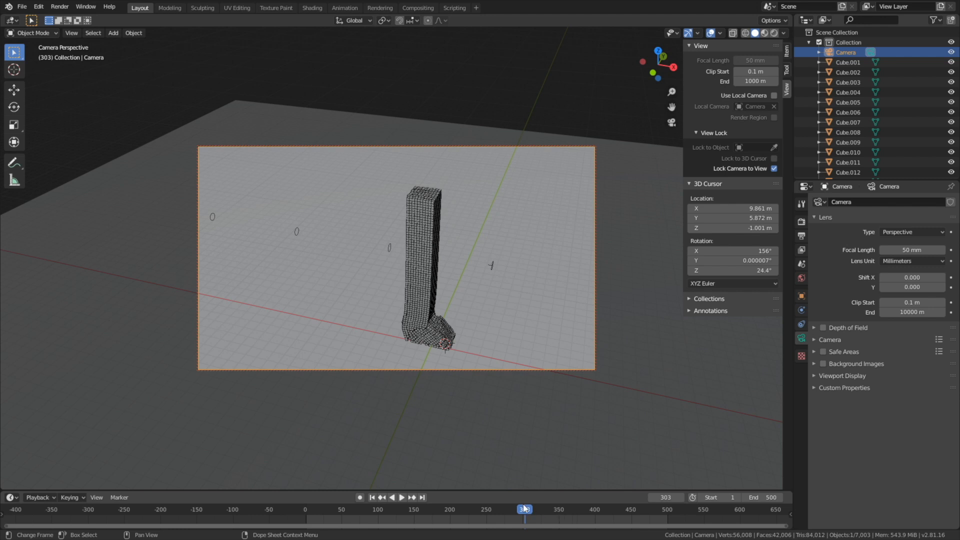
{"action": "left_click", "coordinate": [774, 33]}
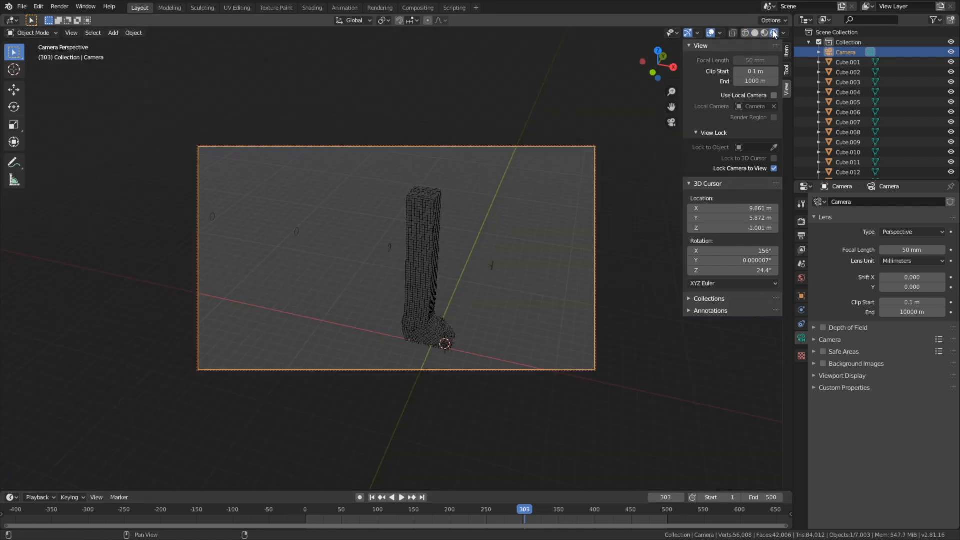
{"action": "left_click", "coordinate": [801, 222]}
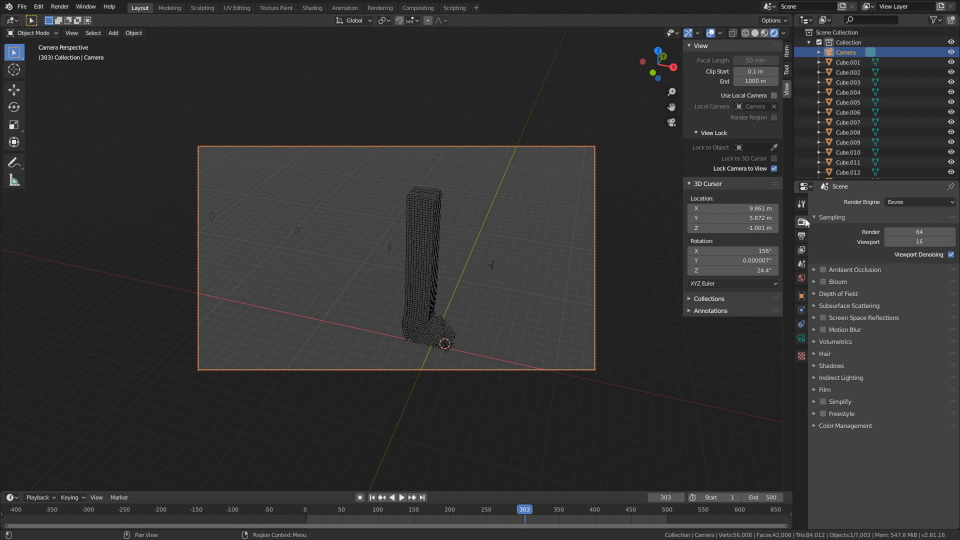
{"action": "left_click", "coordinate": [905, 202]}
{"action": "left_click", "coordinate": [904, 237]}
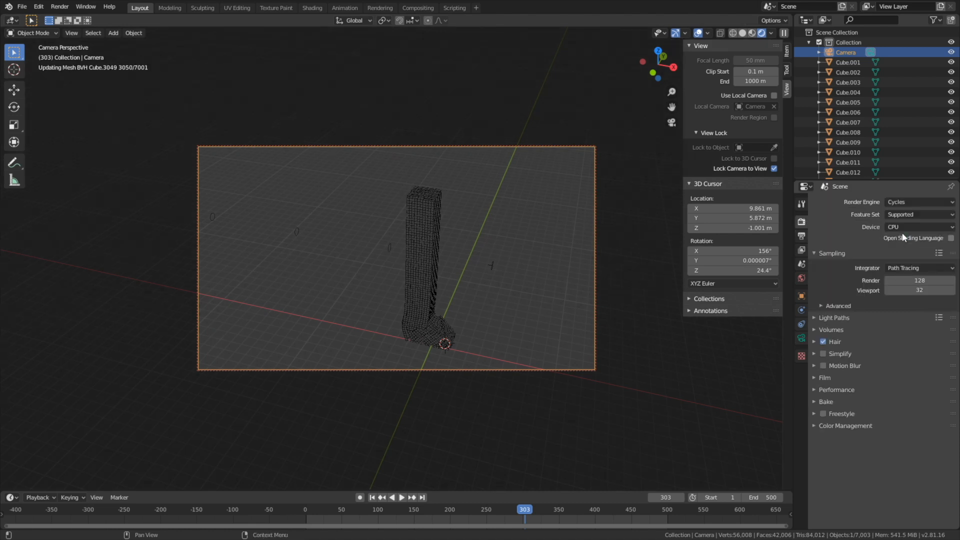
{"action": "left_click_drag", "start_coordinate": [918, 290], "coordinate": [918, 281]}
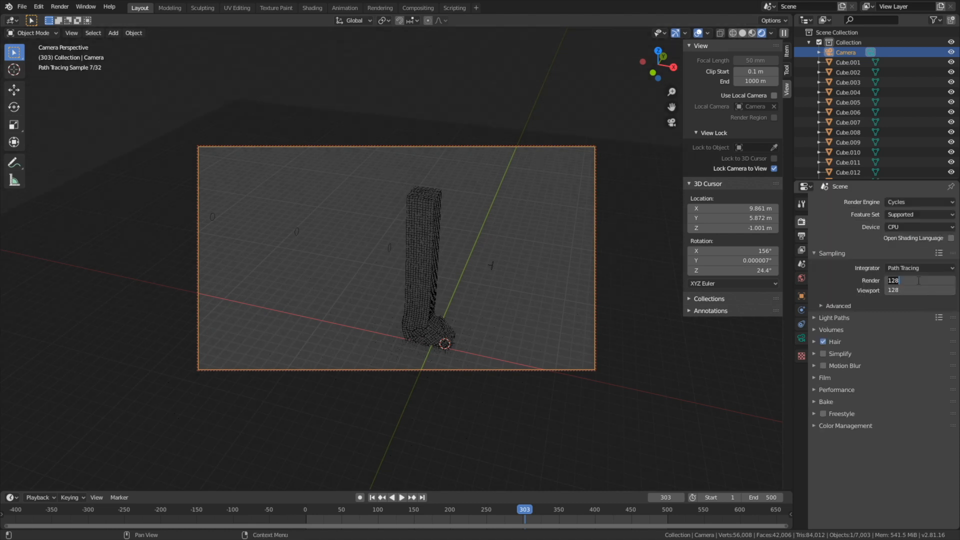
{"action": "key", "text": "Return"}
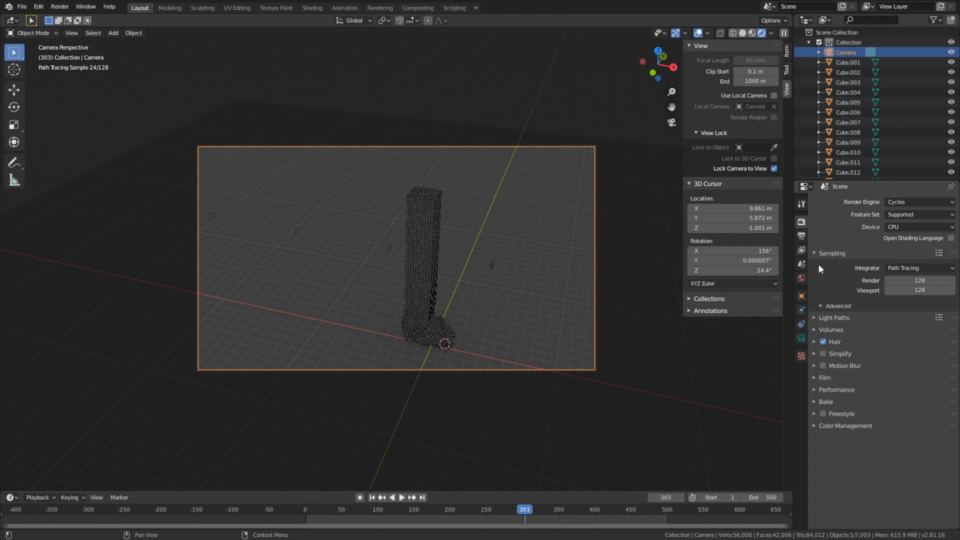
Brighten the world background colour to pure white
{"action": "left_click", "coordinate": [801, 277]}
{"action": "left_click", "coordinate": [908, 261]}
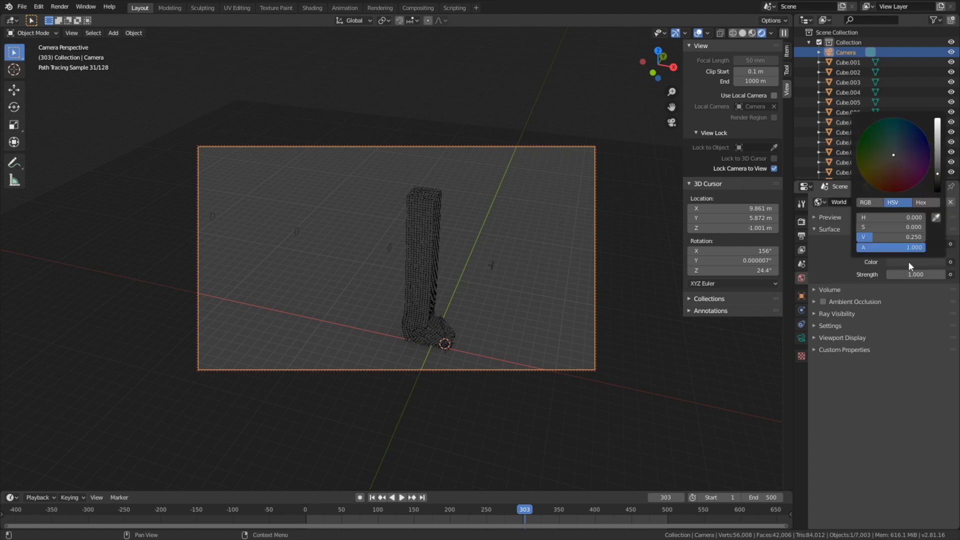
{"action": "left_click_drag", "start_coordinate": [938, 170], "coordinate": [937, 119]}
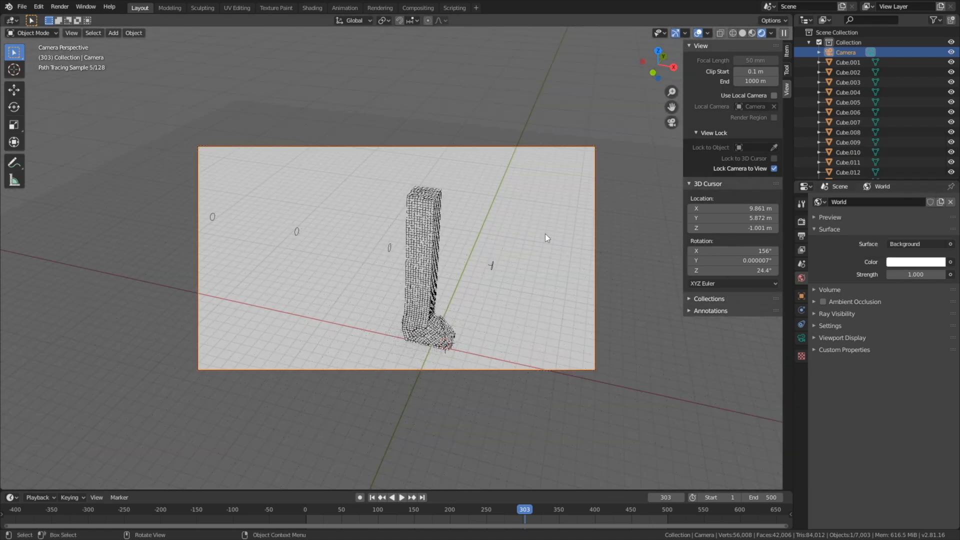
Give the ground plane a new material with a Diffuse BSDF surface and a pure white colour
{"action": "left_click", "coordinate": [496, 196]}
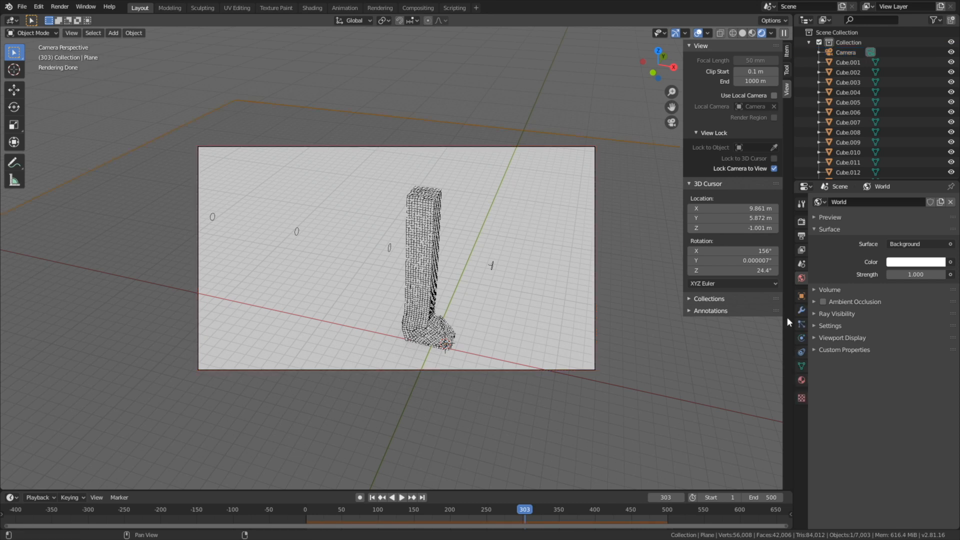
{"action": "left_click", "coordinate": [802, 379]}
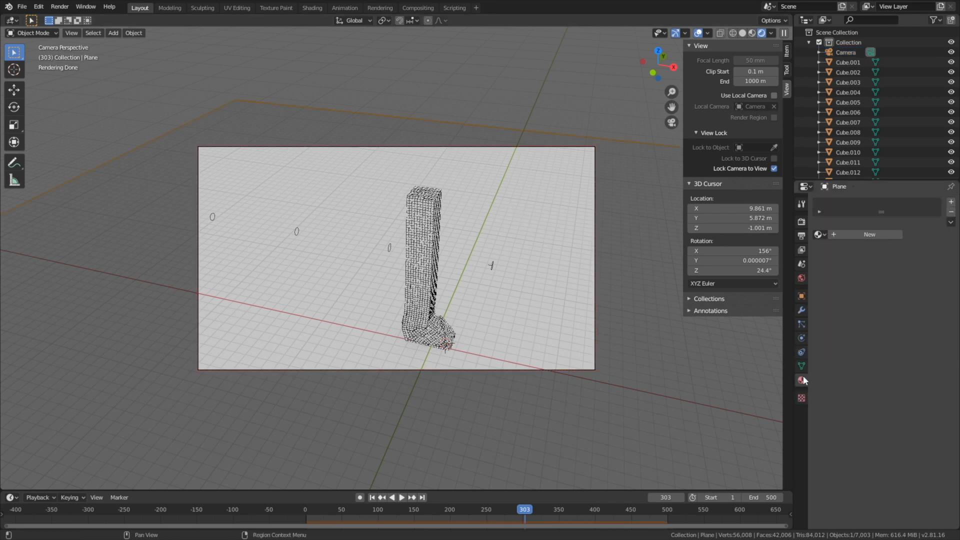
{"action": "left_click", "coordinate": [860, 236]}
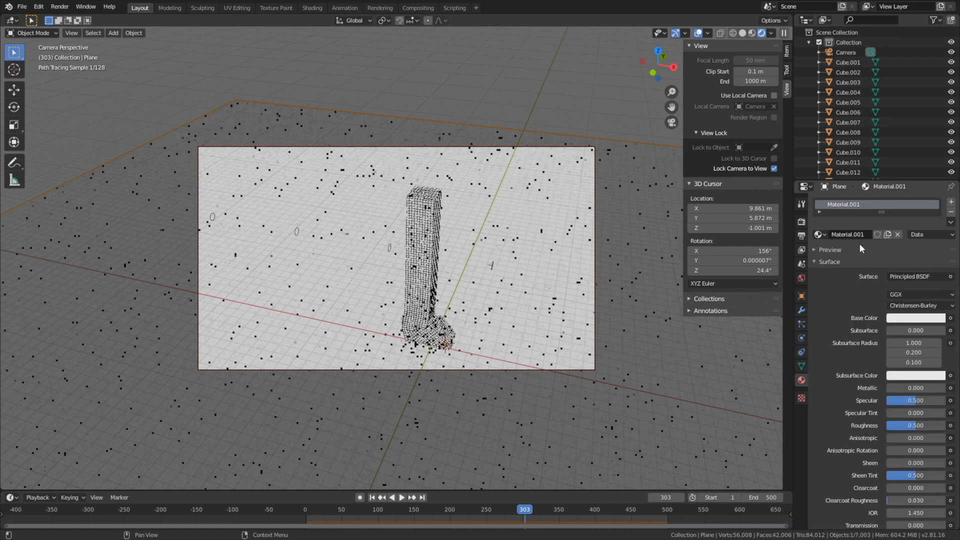
{"action": "left_click", "coordinate": [904, 278]}
{"action": "left_click", "coordinate": [857, 330]}
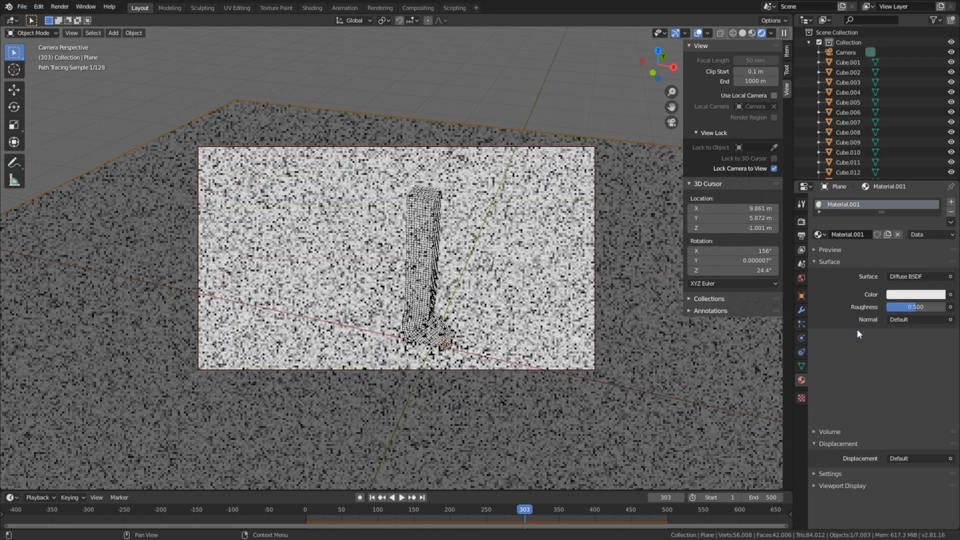
{"action": "left_click", "coordinate": [922, 299]}
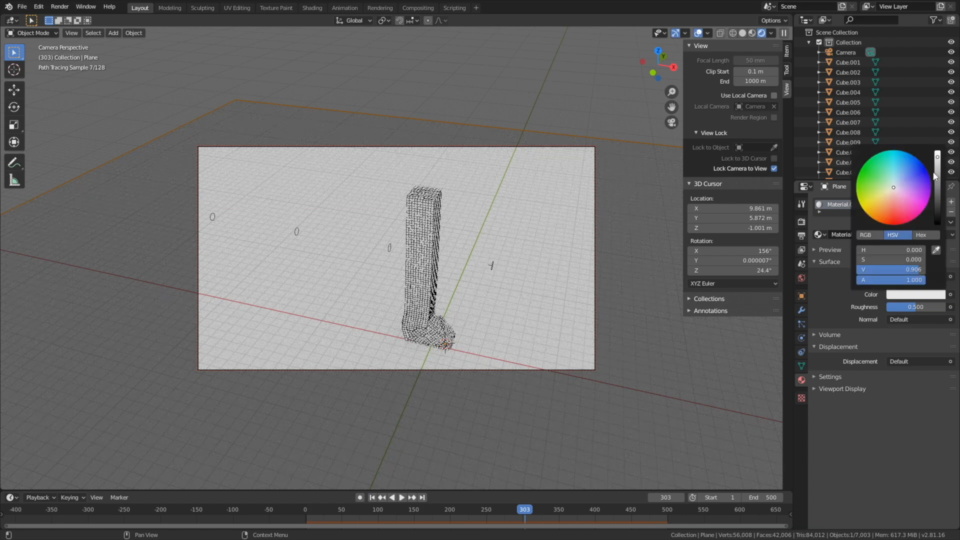
{"action": "left_click", "coordinate": [937, 157]}
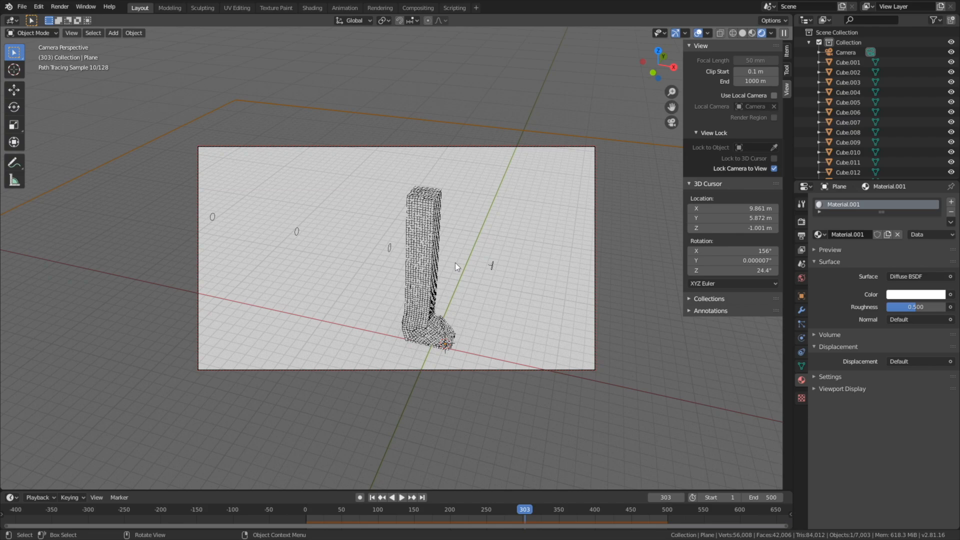
Unlock the camera from the view, orbit out of the camera perspective and switch the viewport to wireframe shading
{"action": "left_click", "coordinate": [773, 169]}
{"action": "middle_click_drag", "start_coordinate": [517, 183], "coordinate": [525, 201]}
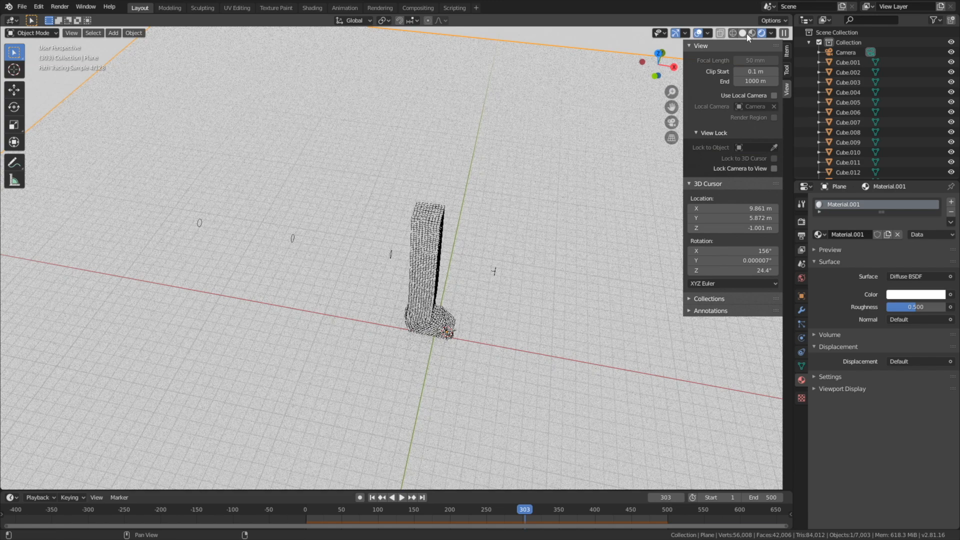
{"action": "left_click", "coordinate": [744, 34]}
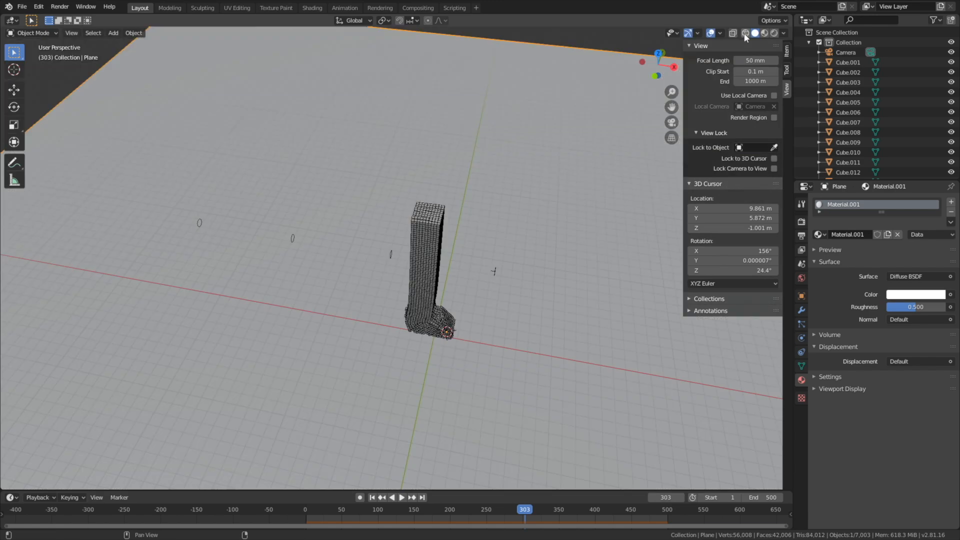
{"action": "left_click", "coordinate": [745, 33]}
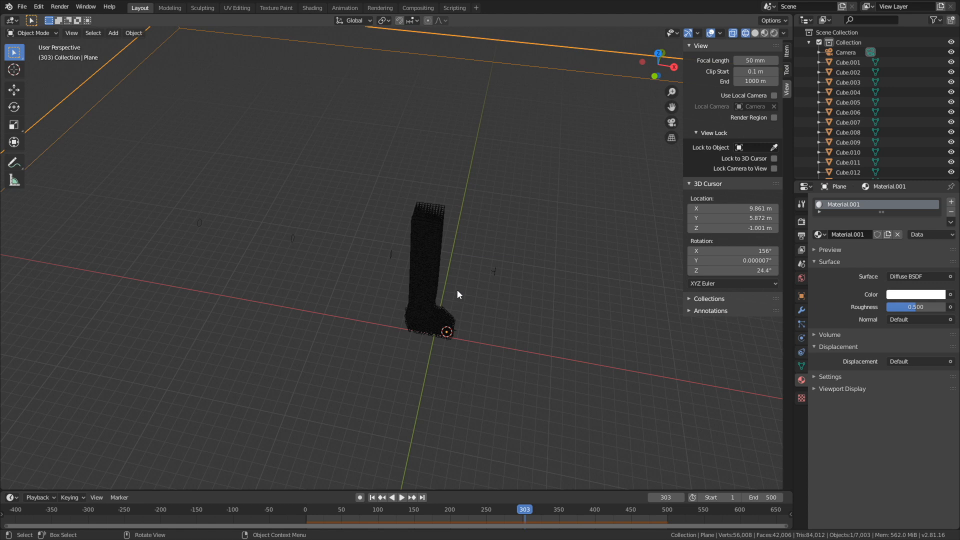
Deselect everything and box-select the entire tower of cubes, including the collapsed part at its base
{"action": "key", "text": "alt+a"}
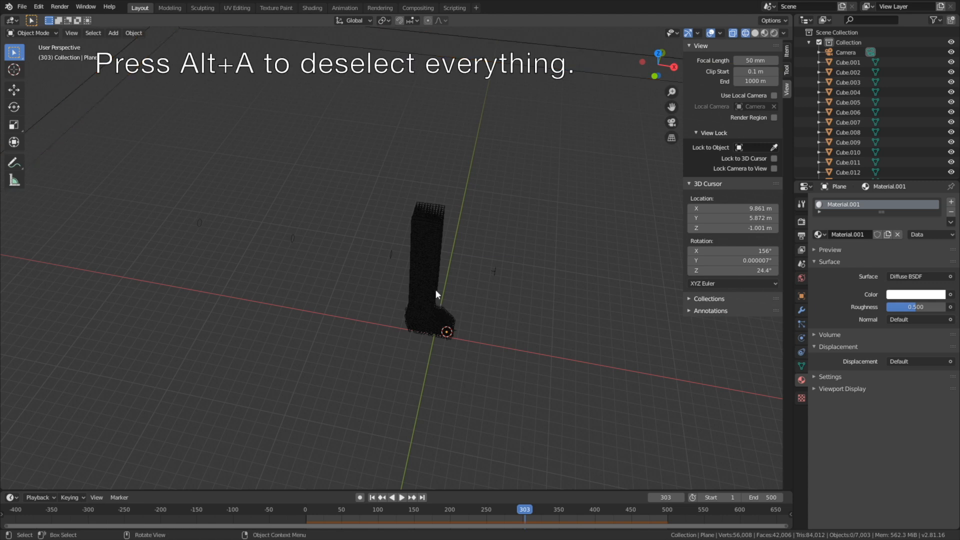
{"action": "key", "text": "b"}
{"action": "left_click_drag", "start_coordinate": [400, 262], "coordinate": [458, 149]}
{"action": "middle_click_drag", "start_coordinate": [439, 253], "coordinate": [440, 242]}
{"action": "key", "text": "b"}
{"action": "left_click_drag", "start_coordinate": [387, 340], "coordinate": [434, 262]}
{"action": "key", "text": "b"}
{"action": "left_click_drag", "start_coordinate": [378, 337], "coordinate": [461, 232]}
{"action": "left_click_drag", "start_coordinate": [394, 347], "coordinate": [506, 295]}
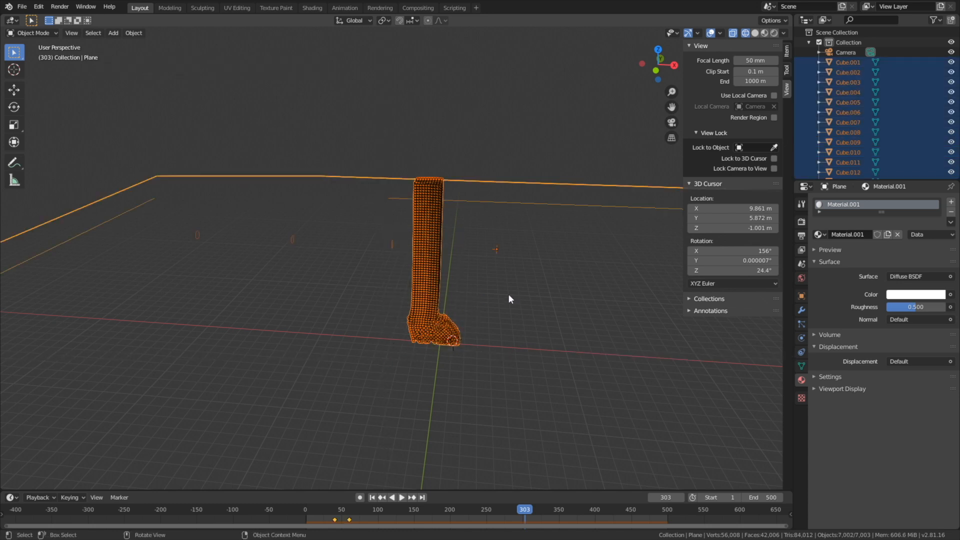
Remove the ground plane and the wind force field from the selection, keeping only the cubes selected
{"action": "middle_click_drag", "start_coordinate": [506, 295], "coordinate": [536, 200]}
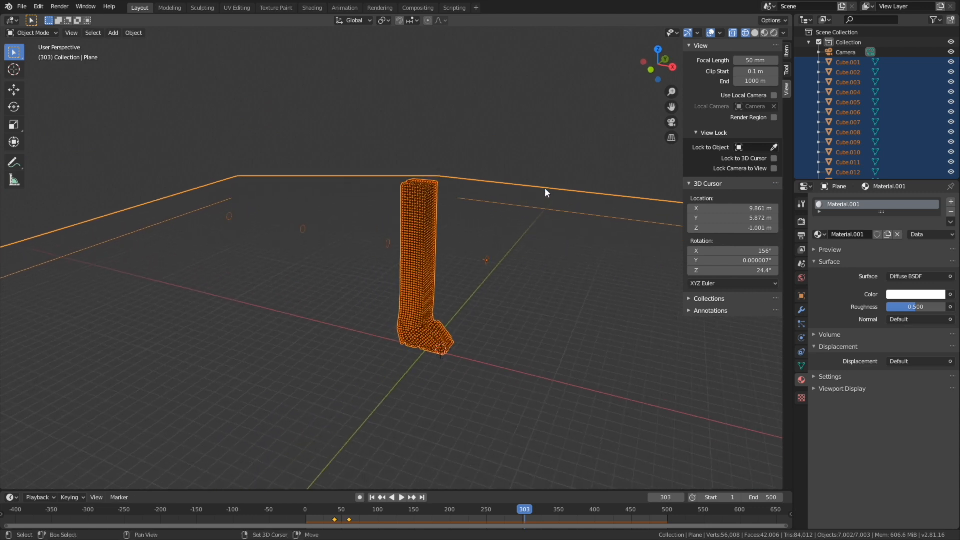
{"action": "left_click", "coordinate": [546, 188], "text": "shift"}
{"action": "middle_click_drag", "start_coordinate": [502, 258], "coordinate": [515, 243]}
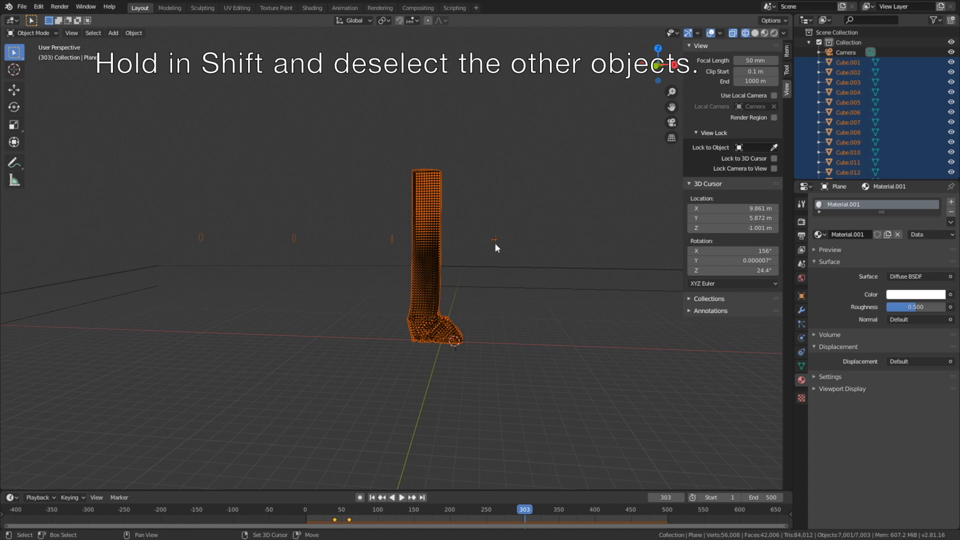
{"action": "left_click", "coordinate": [494, 239], "text": "shift"}
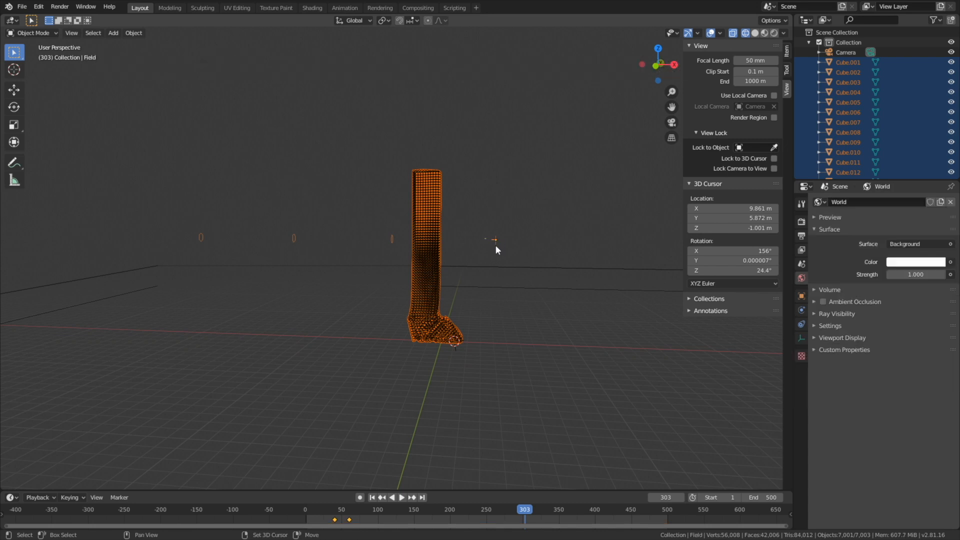
{"action": "left_click", "coordinate": [497, 249], "text": "shift"}
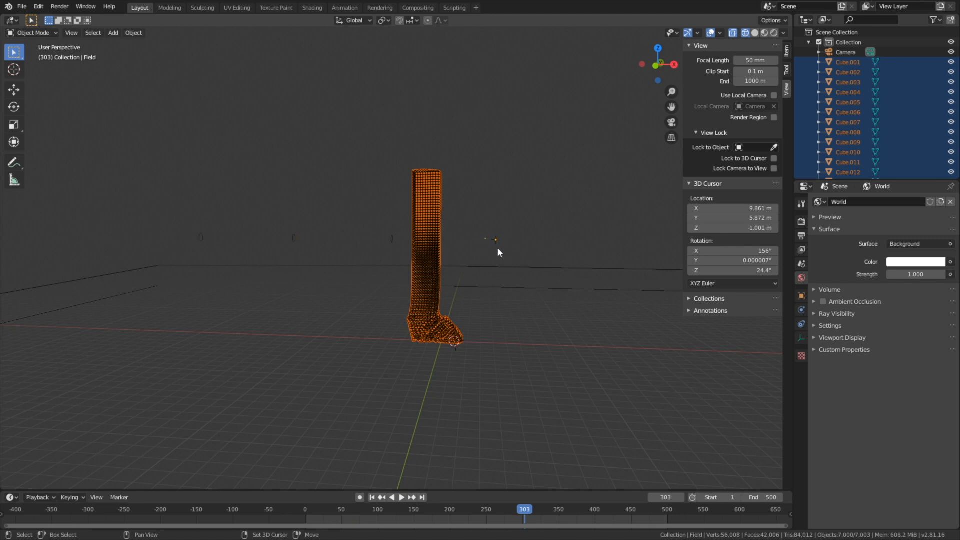
Make one tower cube the active object and replace its material with a new Diffuse BSDF material in blue
{"action": "left_click", "coordinate": [431, 179], "text": "shift"}
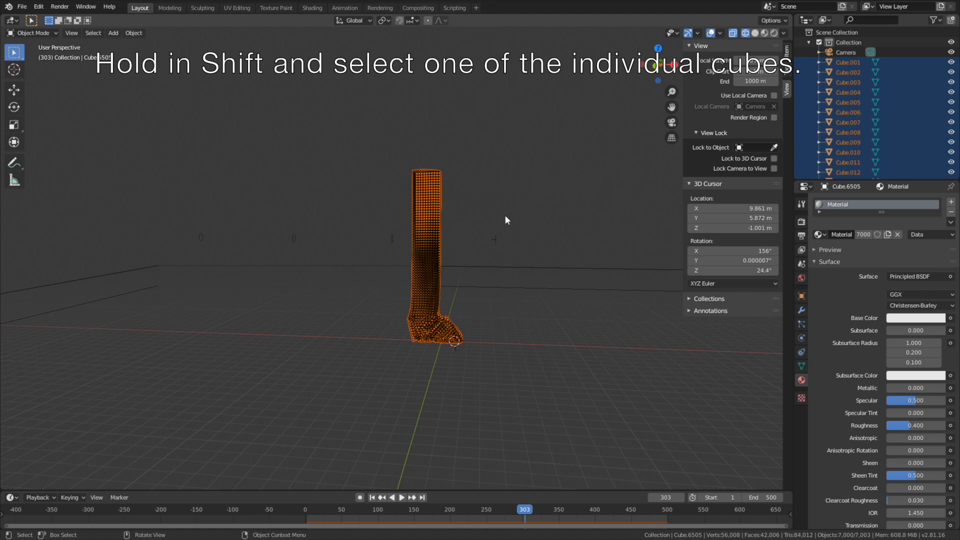
{"action": "left_click", "coordinate": [950, 212]}
{"action": "left_click", "coordinate": [870, 234]}
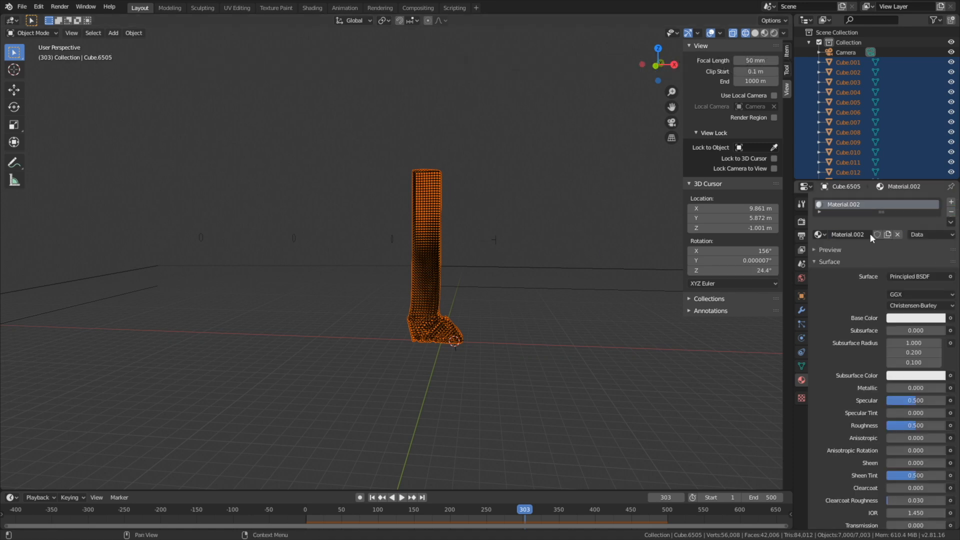
{"action": "left_click", "coordinate": [902, 278]}
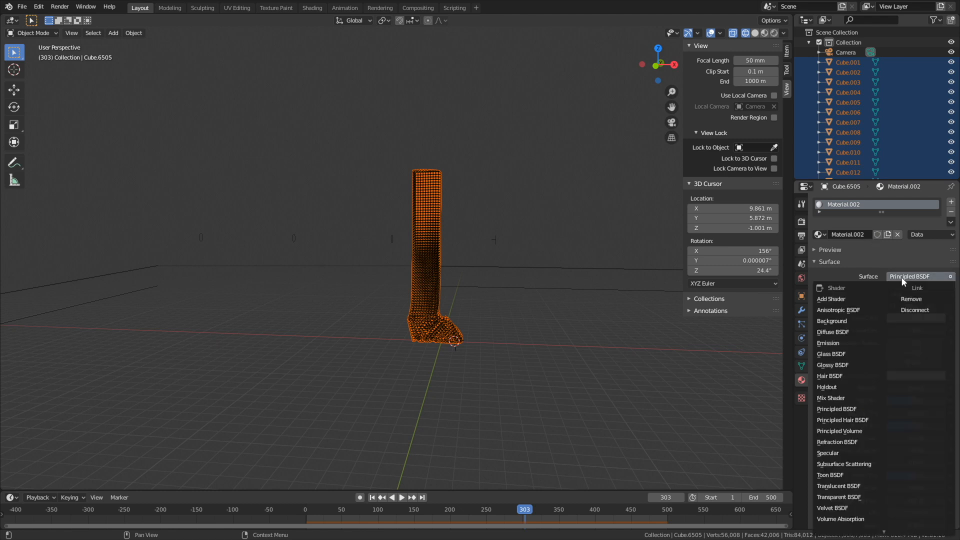
{"action": "left_click", "coordinate": [848, 331]}
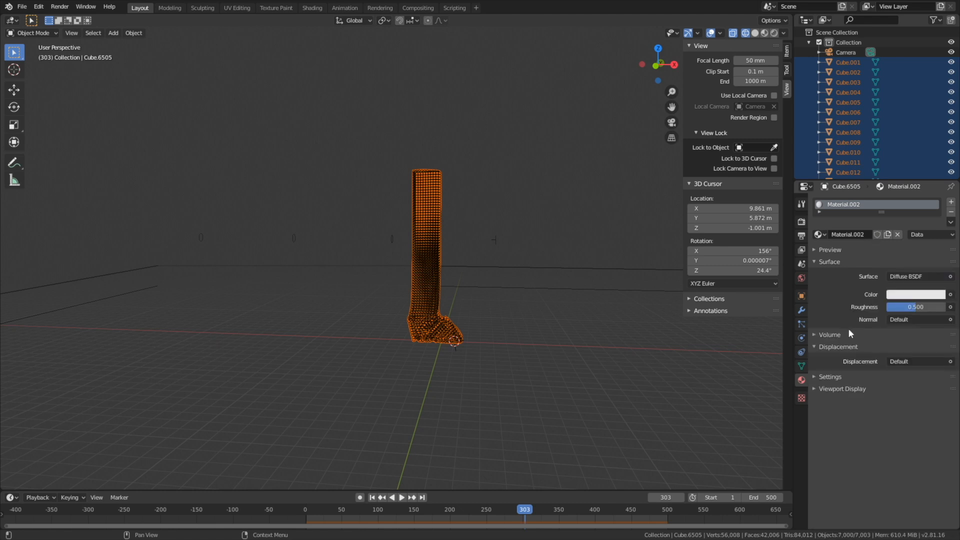
{"action": "left_click", "coordinate": [915, 294]}
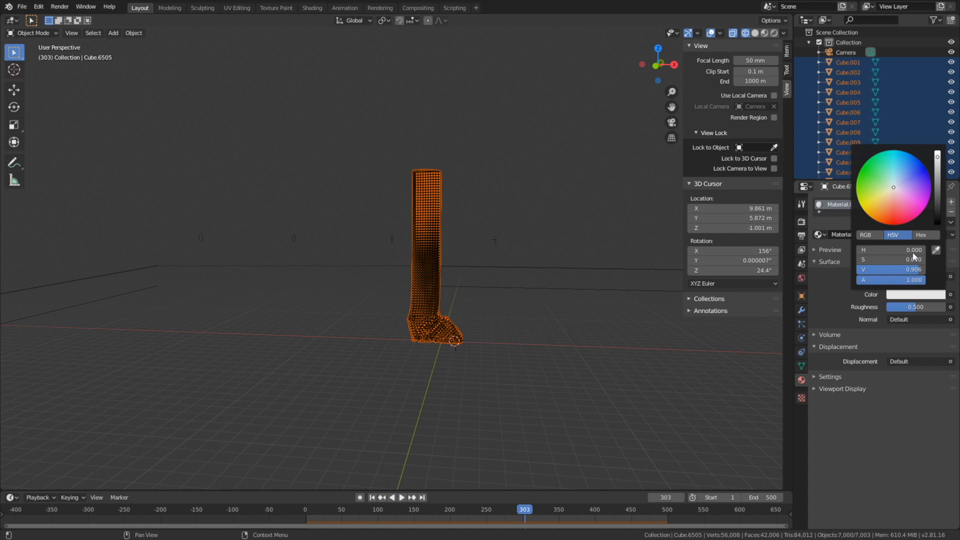
{"action": "left_click", "coordinate": [910, 170]}
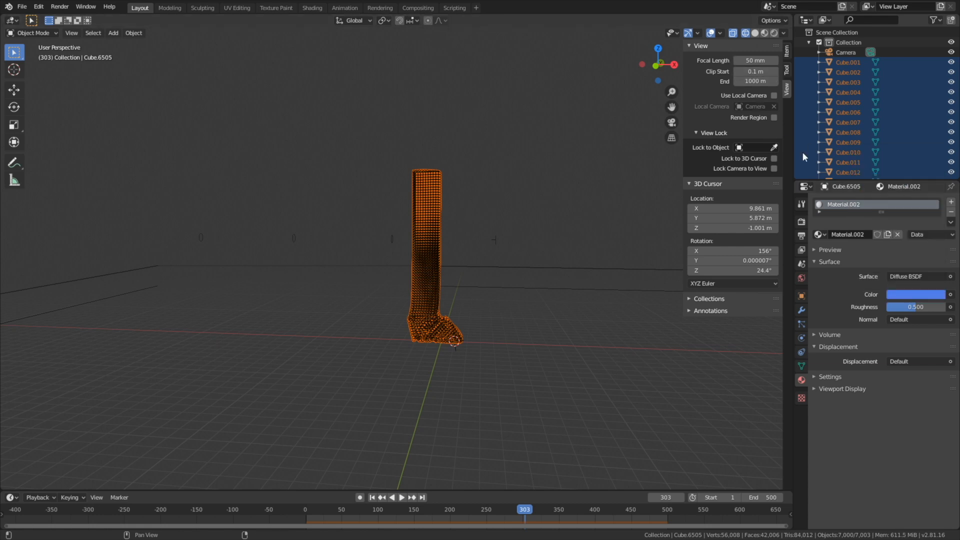
Link the active cube's blue material to all the selected cubes of the tower
{"action": "left_click", "coordinate": [134, 33]}
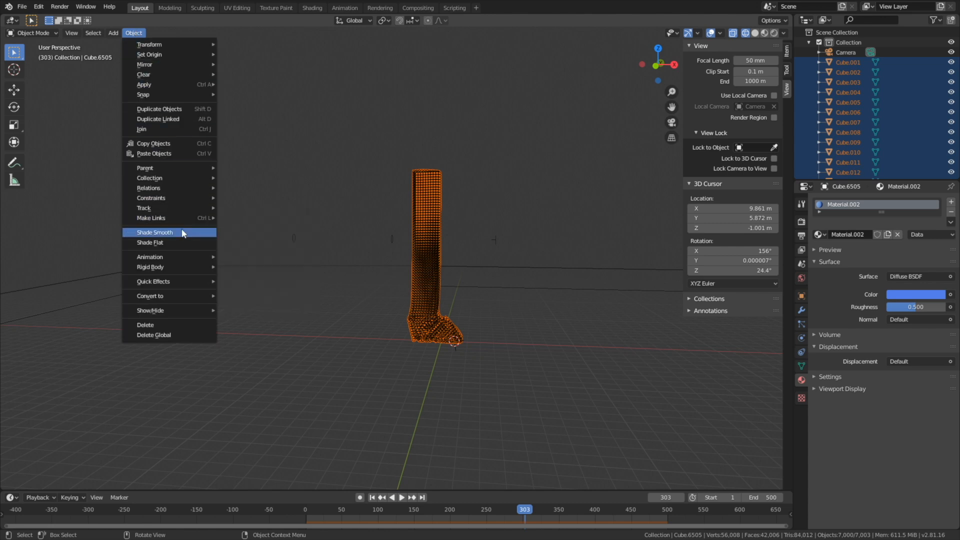
{"action": "mouse_move", "coordinate": [200, 219]}
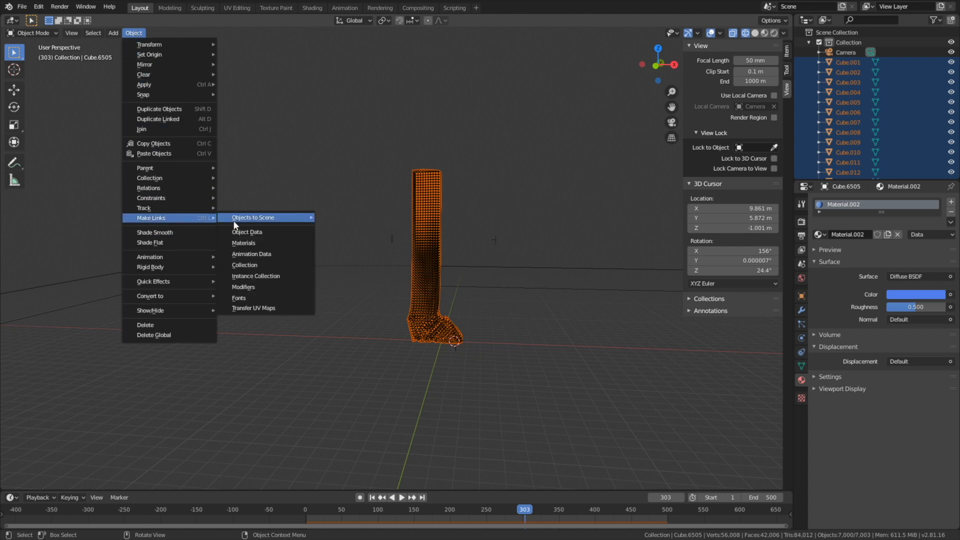
{"action": "left_click", "coordinate": [262, 243]}
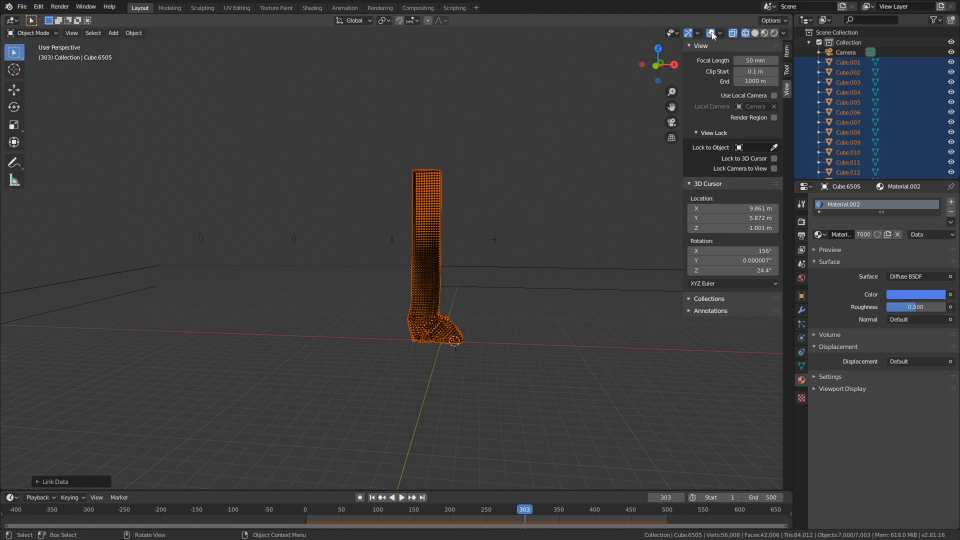
Hide the viewport overlays, switch to rendered shading and look at the tower through the camera
{"action": "left_click", "coordinate": [710, 33]}
{"action": "left_click", "coordinate": [774, 33]}
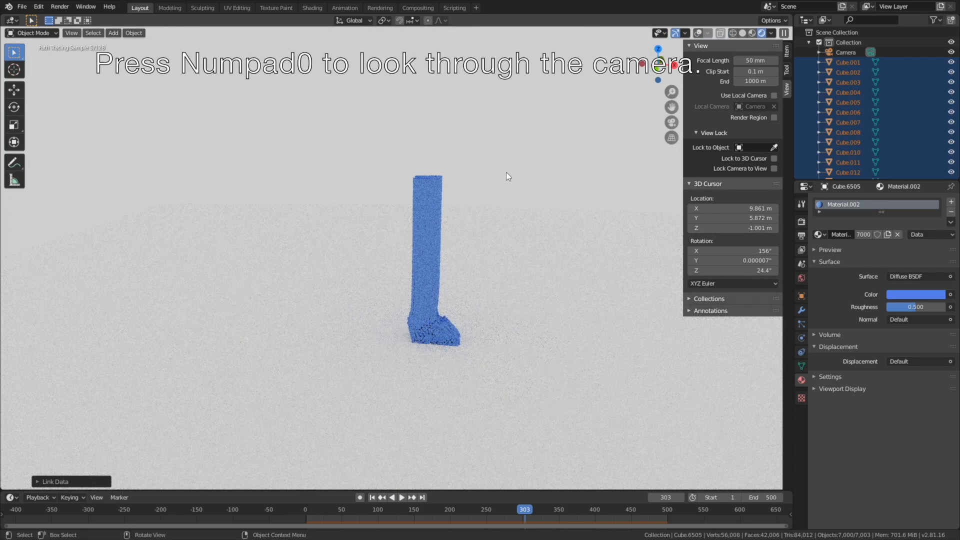
{"action": "key", "text": "KP_0"}
{"action": "scroll", "coordinate": [499, 197], "scroll_direction": "up", "scroll_amount": 3}
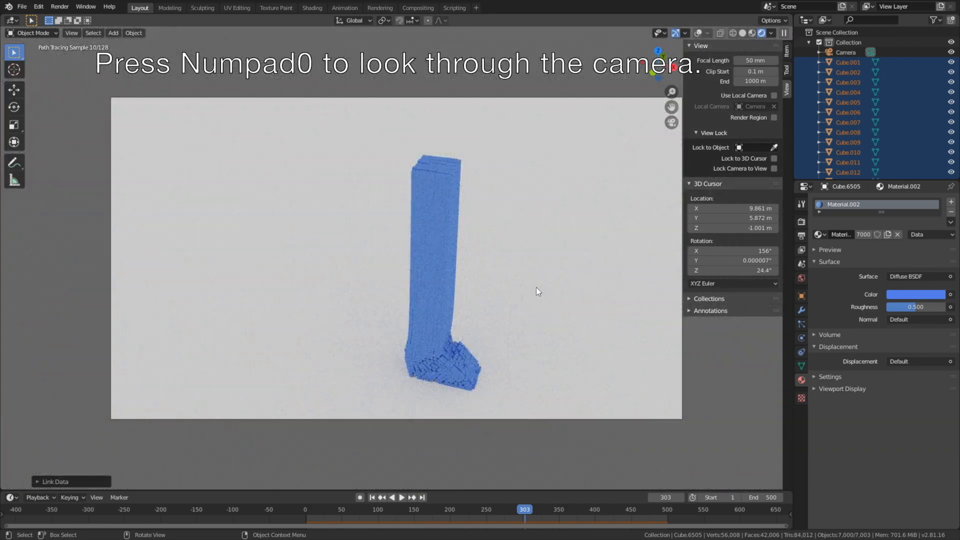
Lock the camera to the view, reframe the tower from near ground level, check frame 436 and unlock the camera again
{"action": "left_click", "coordinate": [774, 168]}
{"action": "mouse_move", "coordinate": [602, 208]}
{"action": "middle_mouse_down", "text": "shift"}
{"action": "mouse_move", "coordinate": [508, 214]}
{"action": "mouse_move", "coordinate": [518, 172]}
{"action": "middle_mouse_up", "text": "shift"}
{"action": "left_click_drag", "start_coordinate": [330, 510], "coordinate": [619, 509]}
{"action": "left_click", "coordinate": [720, 169]}
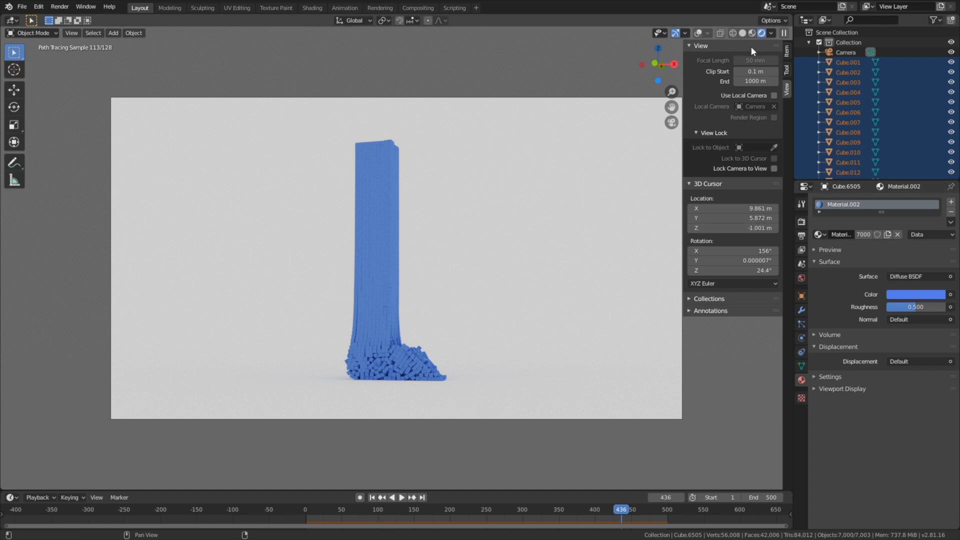
Return the viewport to solid shading and set the Cycles render device to GPU Compute
{"action": "left_click", "coordinate": [742, 33]}
{"action": "left_click", "coordinate": [802, 222]}
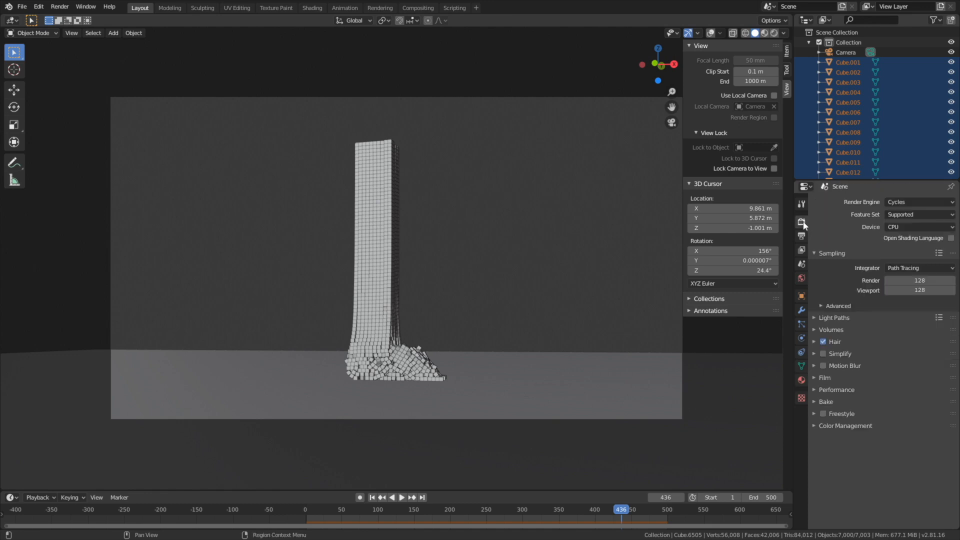
{"action": "left_click", "coordinate": [923, 227]}
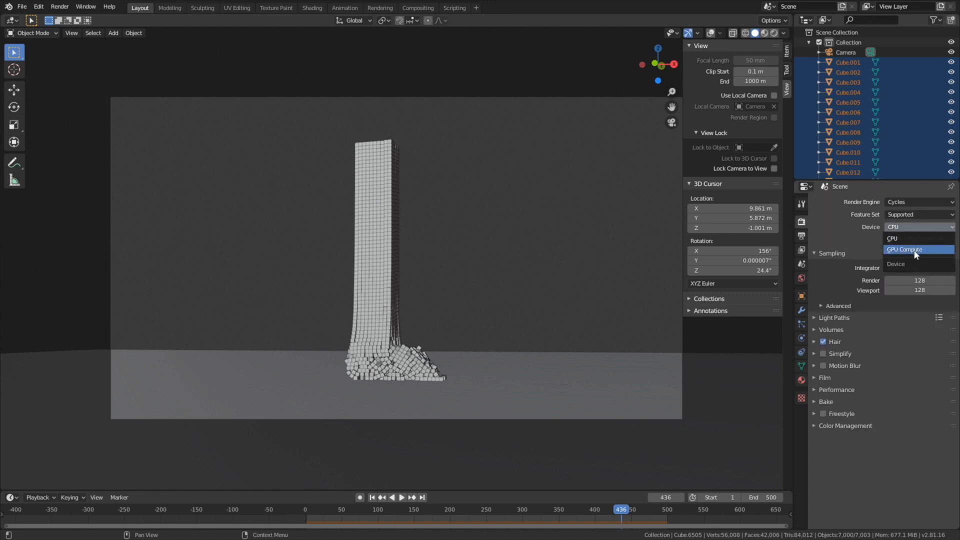
{"action": "left_click", "coordinate": [910, 249]}
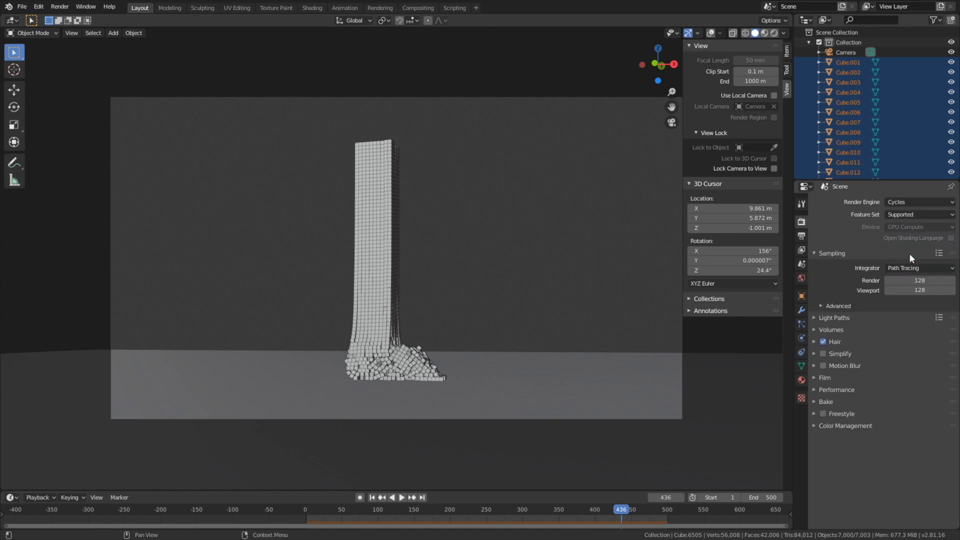
Set the render tile size to 512 by 512 in the performance settings
{"action": "left_click", "coordinate": [832, 389]}
{"action": "scroll", "coordinate": [883, 430], "scroll_direction": "down", "scroll_amount": 2}
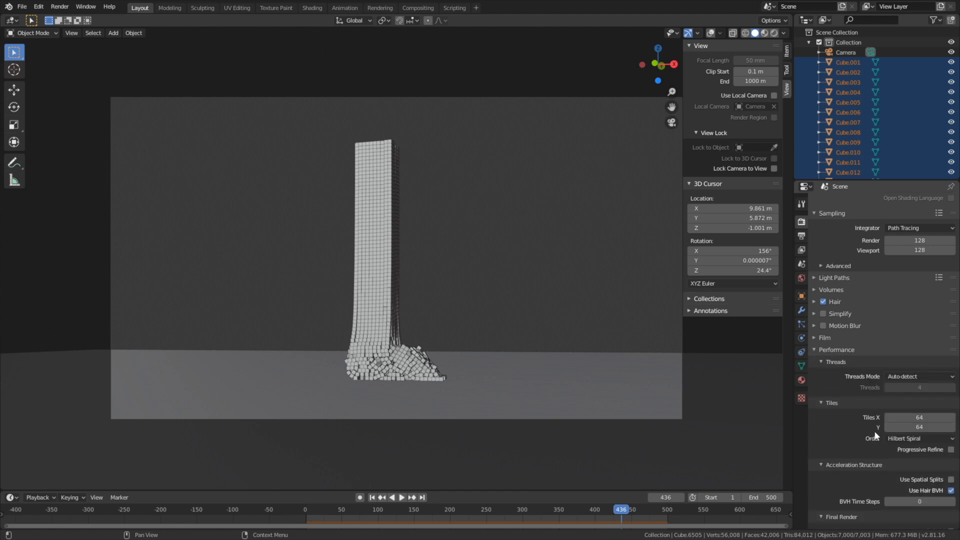
{"action": "left_click", "coordinate": [910, 417]}
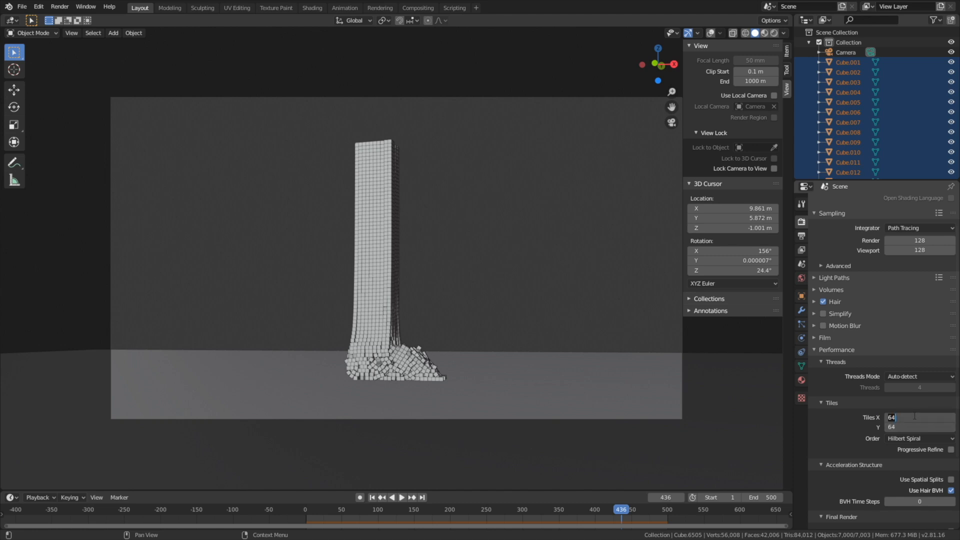
{"action": "type", "text": "512"}
{"action": "key", "text": "Return"}
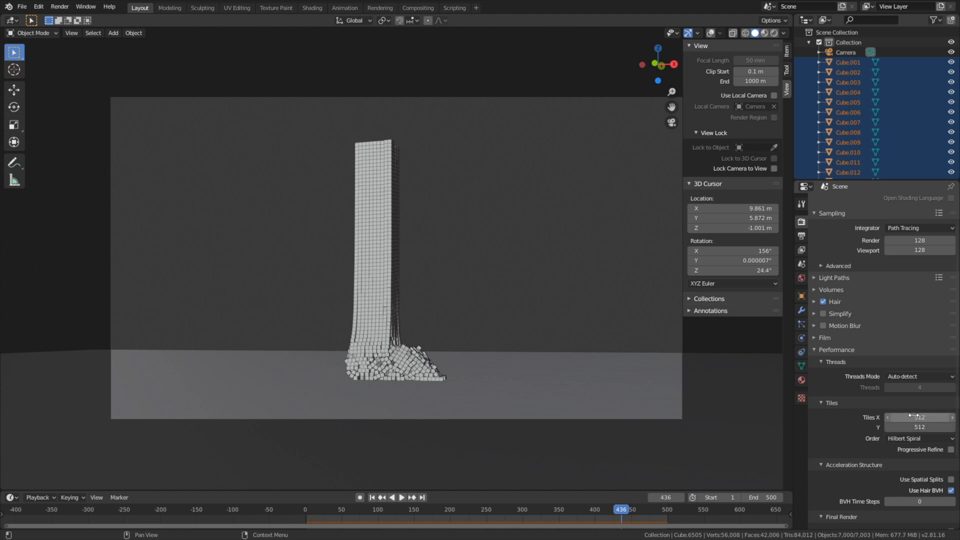
{"action": "scroll", "coordinate": [862, 422], "scroll_direction": "down", "scroll_amount": 5}
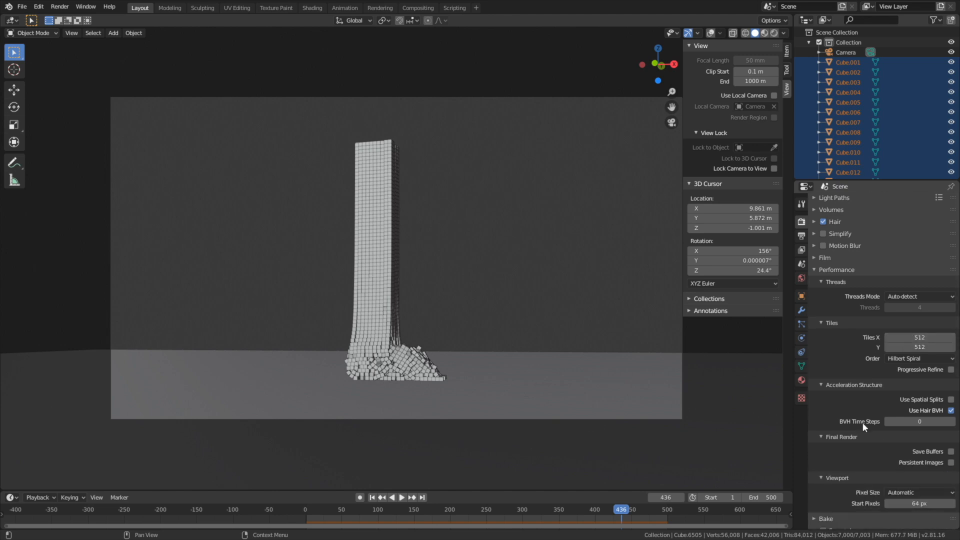
{"action": "scroll", "coordinate": [859, 422], "scroll_direction": "up", "scroll_amount": 7}
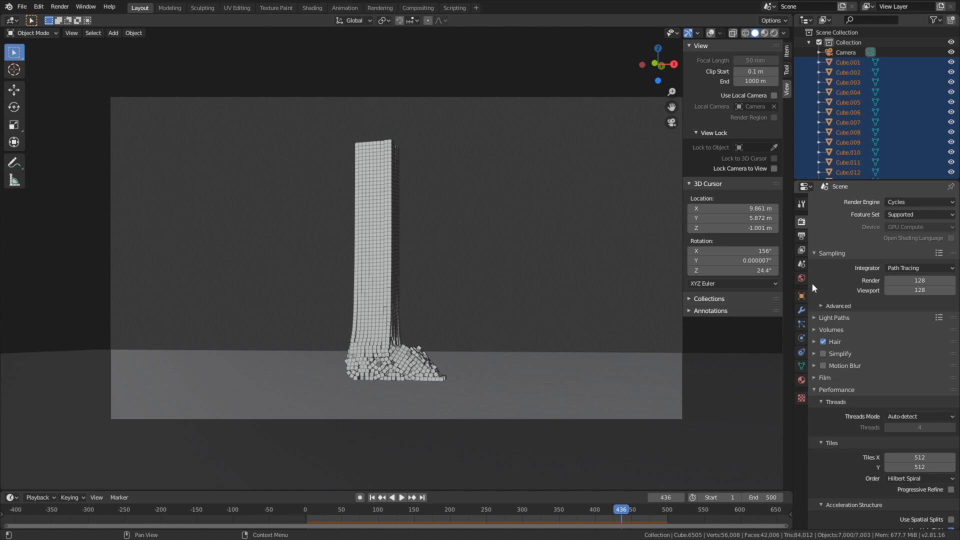
Set the output frame rate to 30 fps
{"action": "left_click", "coordinate": [802, 238]}
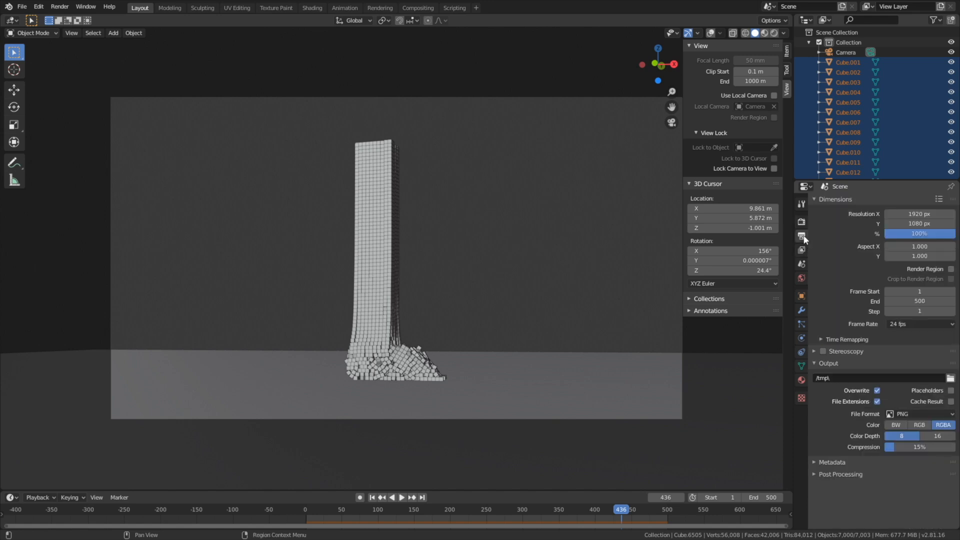
{"action": "left_click", "coordinate": [906, 324]}
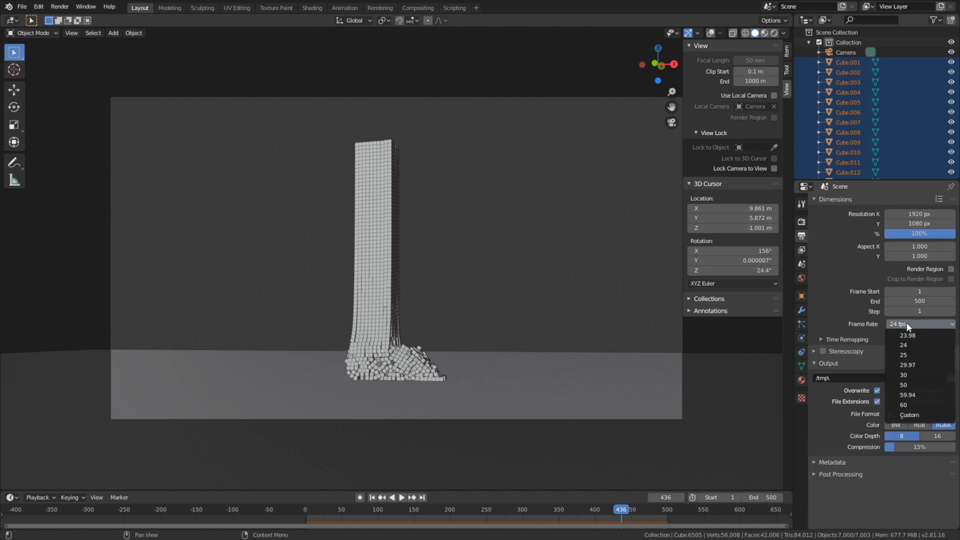
{"action": "left_click", "coordinate": [910, 374]}
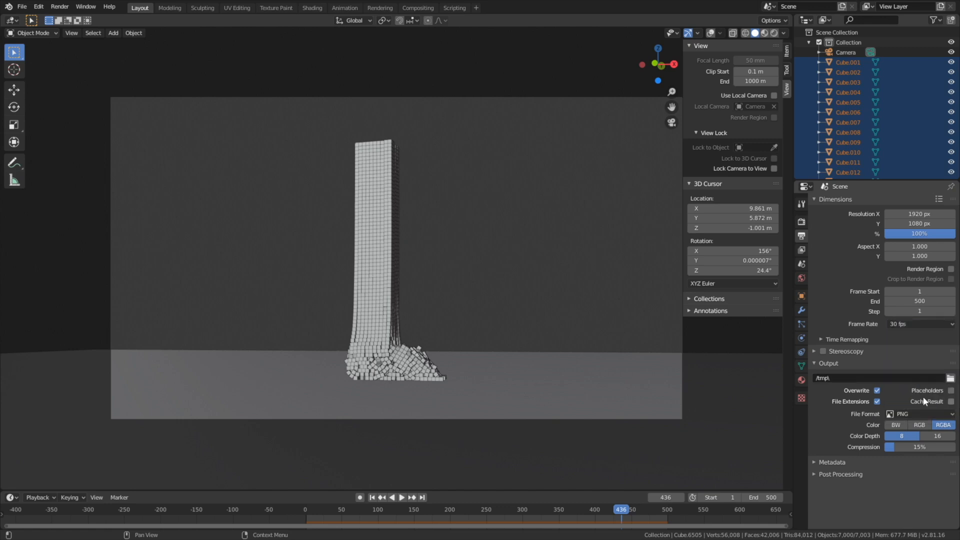
Browse for the render output location and create a folder named Wind in E:\tmp
{"action": "left_click", "coordinate": [950, 379]}
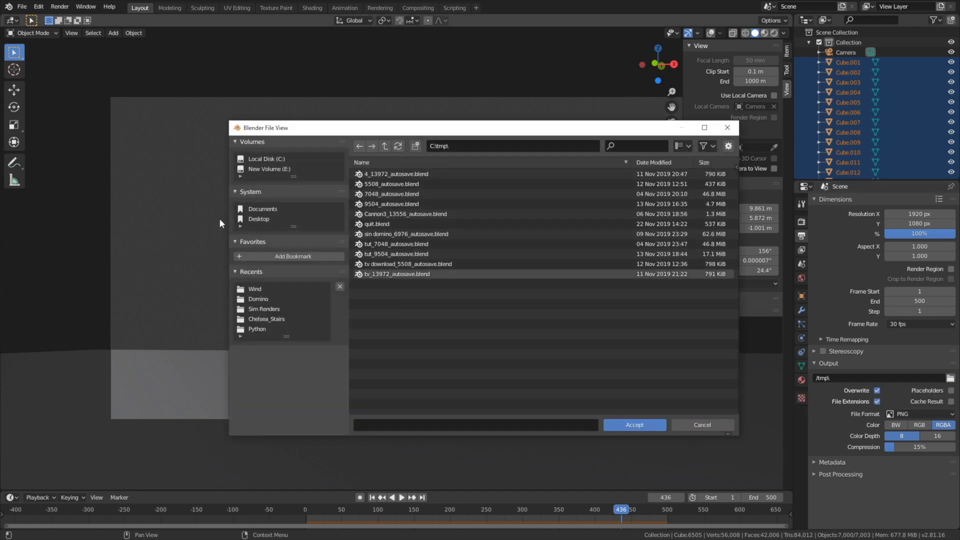
{"action": "left_click", "coordinate": [271, 168]}
{"action": "double_click", "coordinate": [398, 343]}
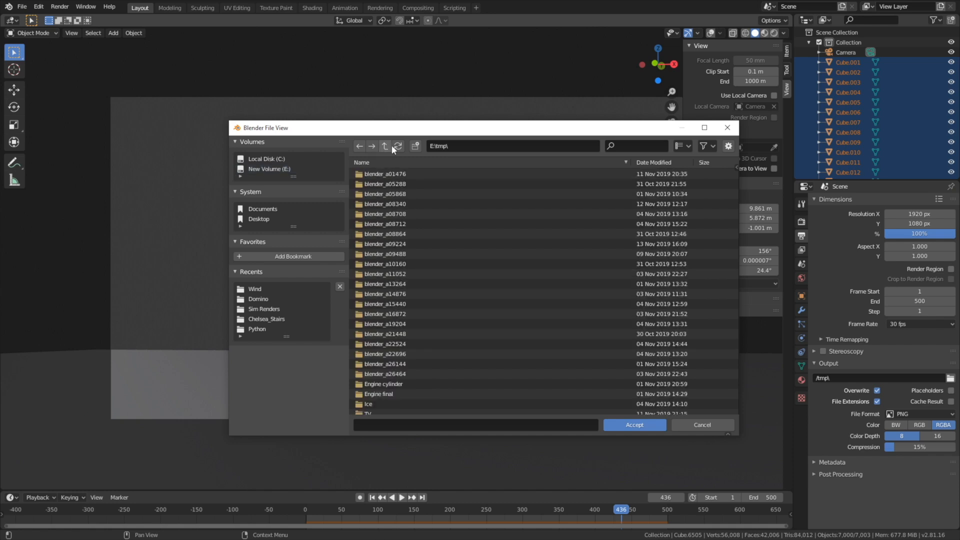
{"action": "left_click", "coordinate": [415, 146]}
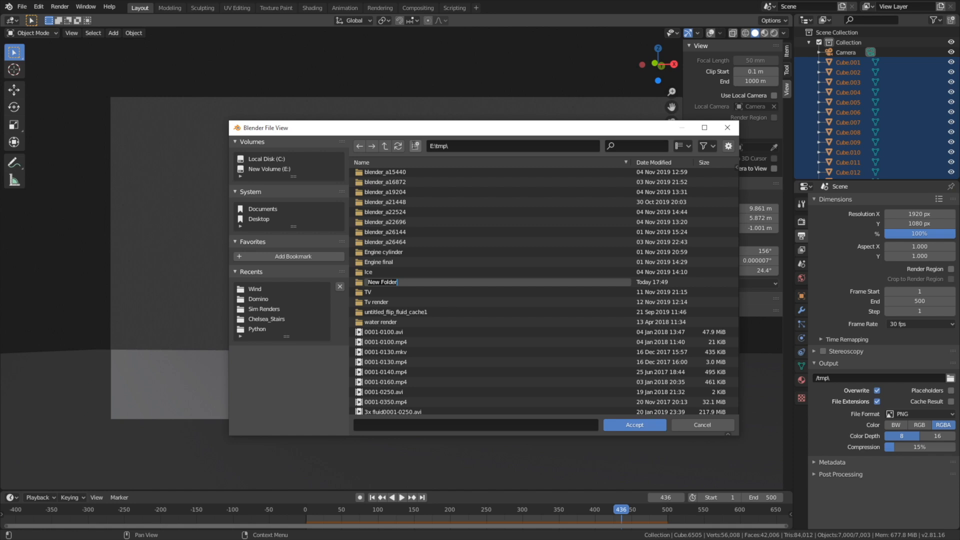
{"action": "type", "text": "Wind"}
{"action": "key", "text": "Return"}
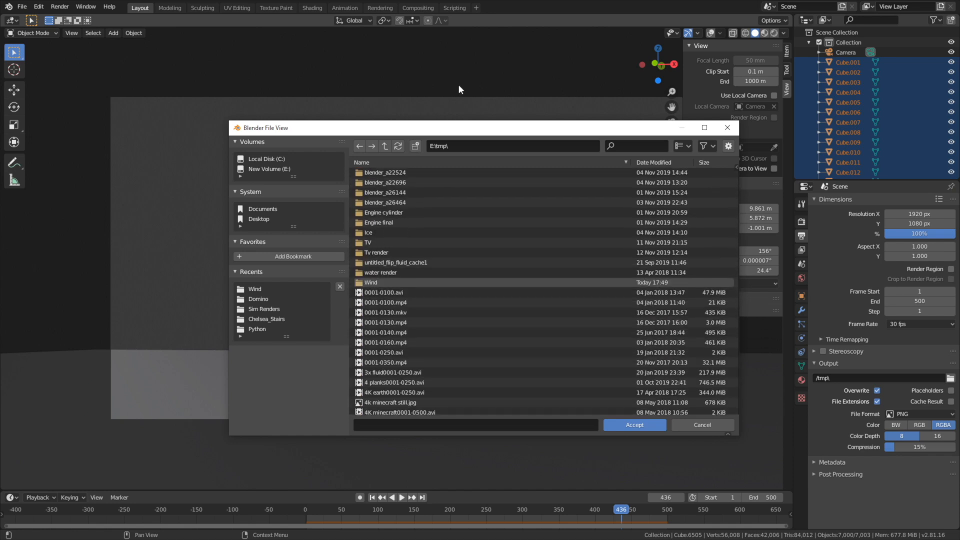
Set the render output to the new Wind folder with the file name tut
{"action": "double_click", "coordinate": [407, 281]}
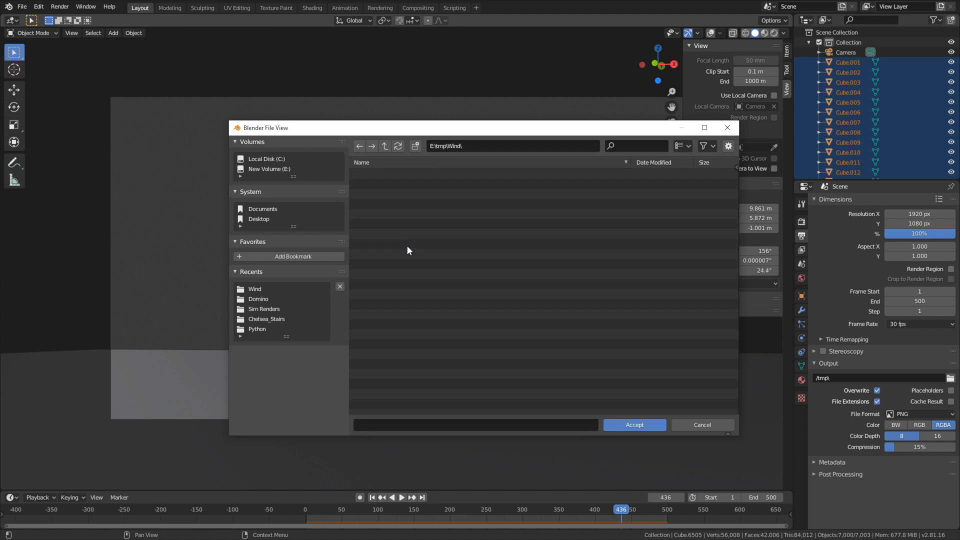
{"action": "left_click", "coordinate": [476, 424]}
{"action": "type", "text": "tut"}
{"action": "key", "text": "Return"}
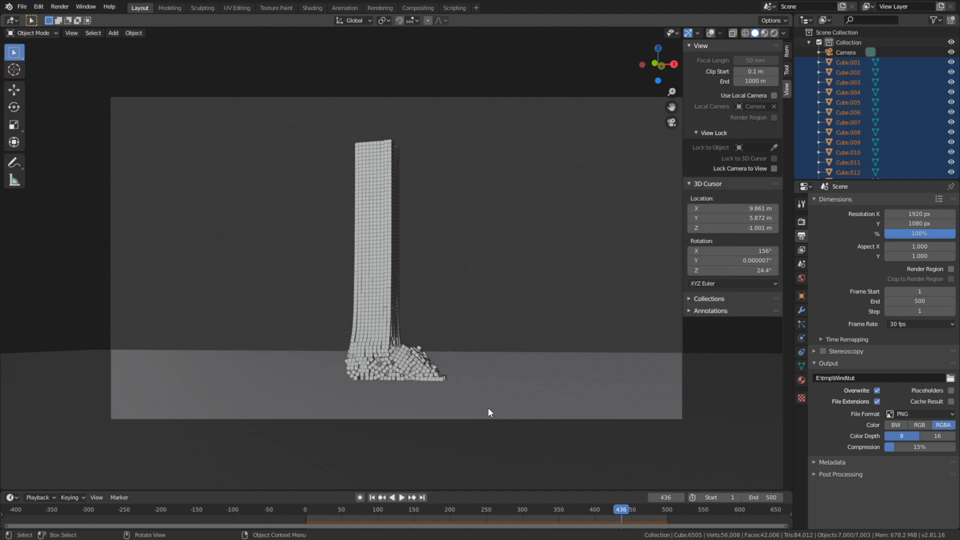
Save the project as a new version named 4.blend and move the timeline to frame 324
{"action": "left_click_drag", "start_coordinate": [593, 507], "coordinate": [658, 510]}
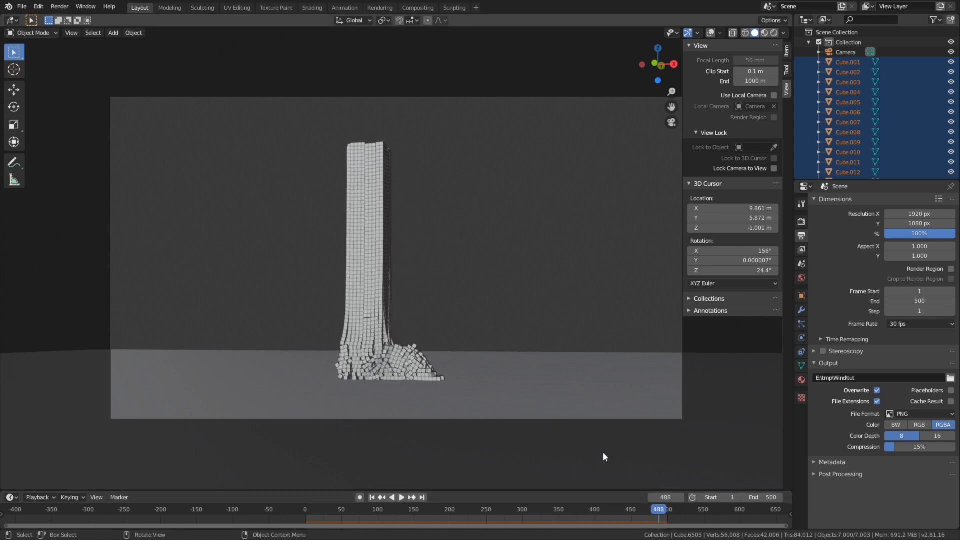
{"action": "left_click", "coordinate": [323, 510]}
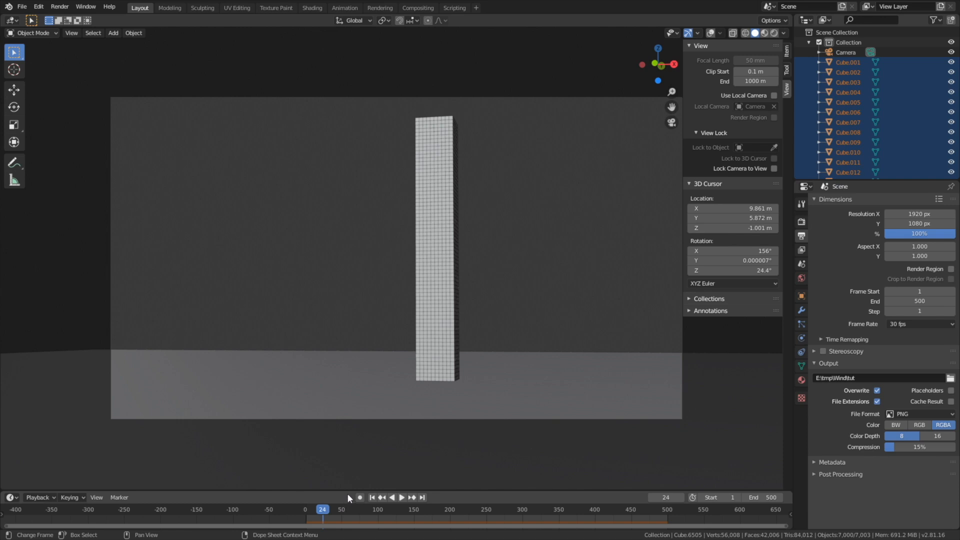
{"action": "left_click", "coordinate": [22, 7]}
{"action": "left_click", "coordinate": [40, 82]}
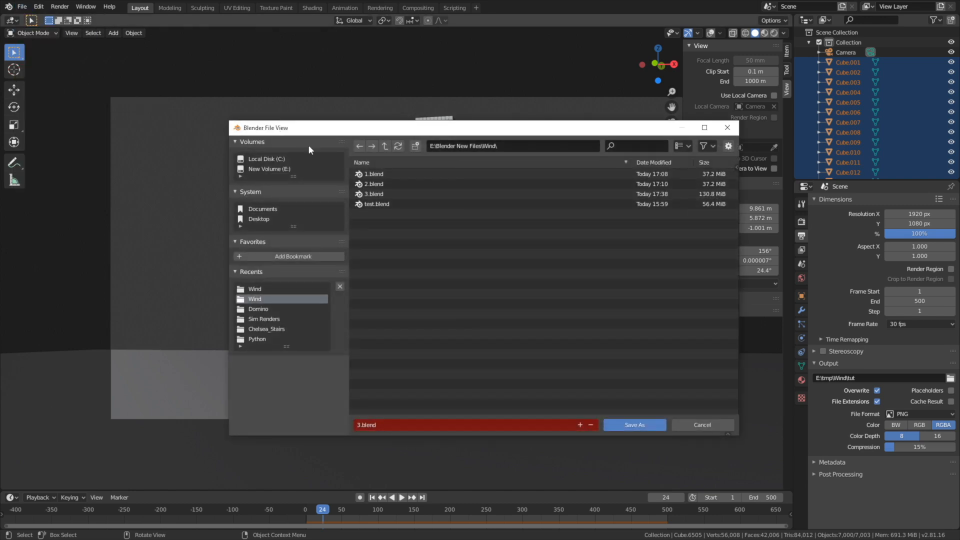
{"action": "left_click", "coordinate": [579, 424]}
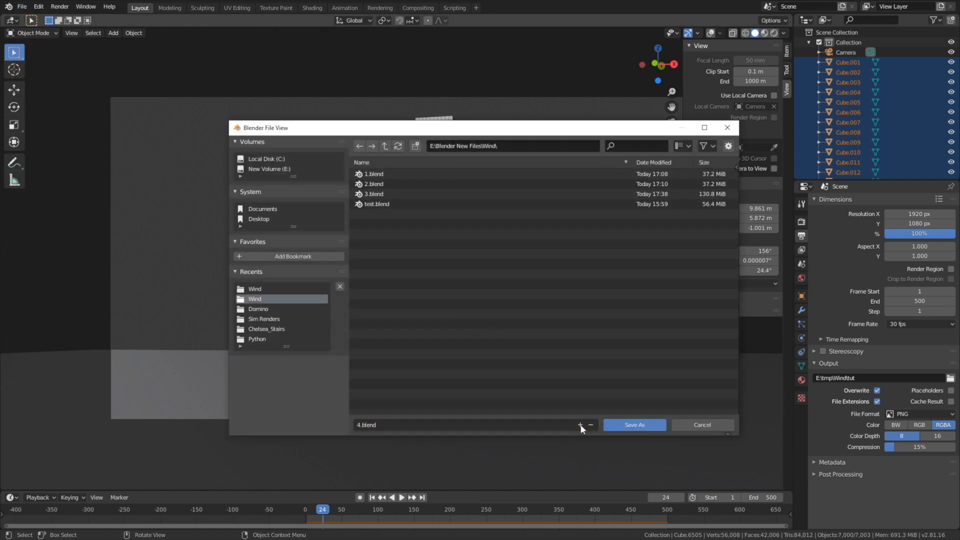
{"action": "left_click", "coordinate": [625, 426]}
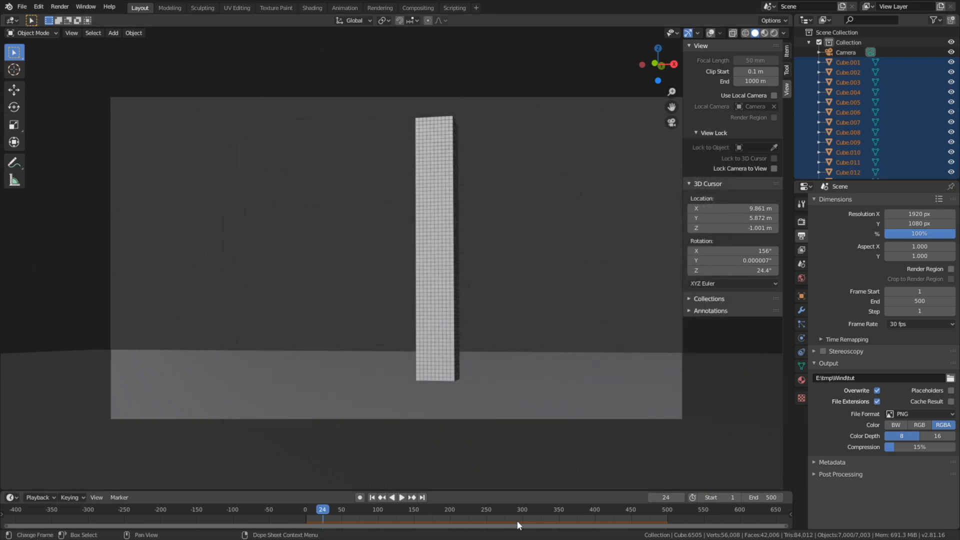
{"action": "left_click", "coordinate": [539, 504]}
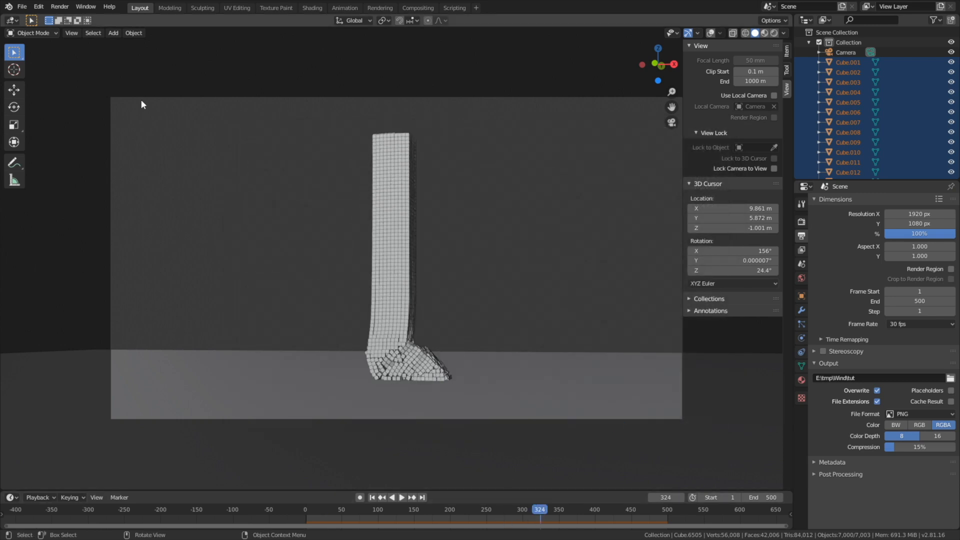
Render a still test image of frame 324, inspect the cube tower in the result, and close the render window
{"action": "left_click", "coordinate": [59, 6]}
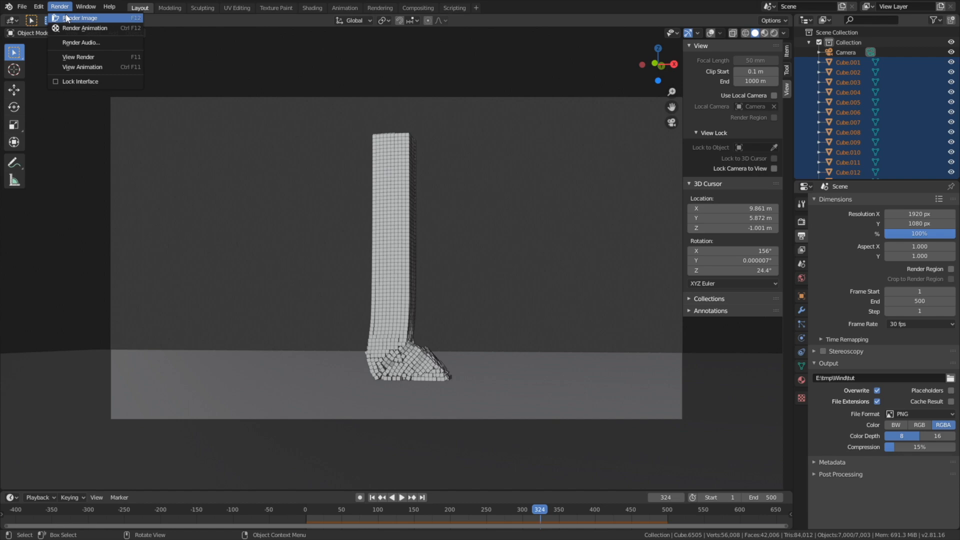
{"action": "left_click", "coordinate": [66, 18]}
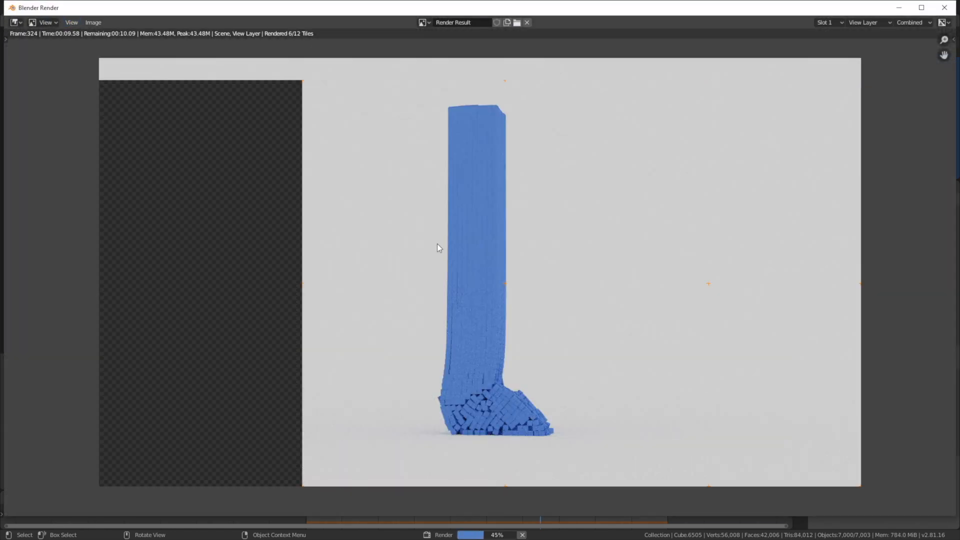
{"action": "scroll", "coordinate": [445, 240], "scroll_direction": "up", "scroll_amount": 2}
{"action": "scroll", "coordinate": [485, 280], "scroll_direction": "down", "scroll_amount": 3}
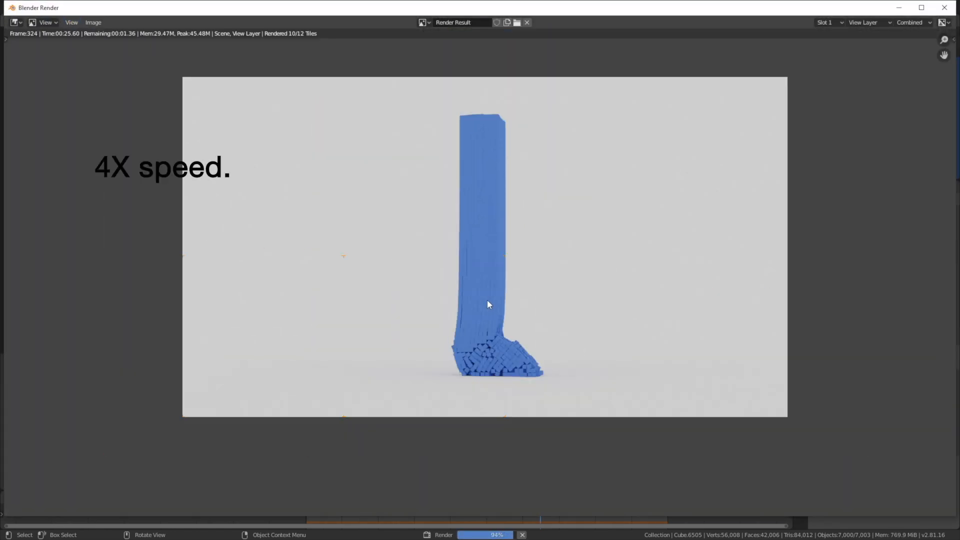
{"action": "scroll", "coordinate": [487, 299], "scroll_direction": "up", "scroll_amount": 2}
{"action": "scroll", "coordinate": [489, 304], "scroll_direction": "down", "scroll_amount": 1}
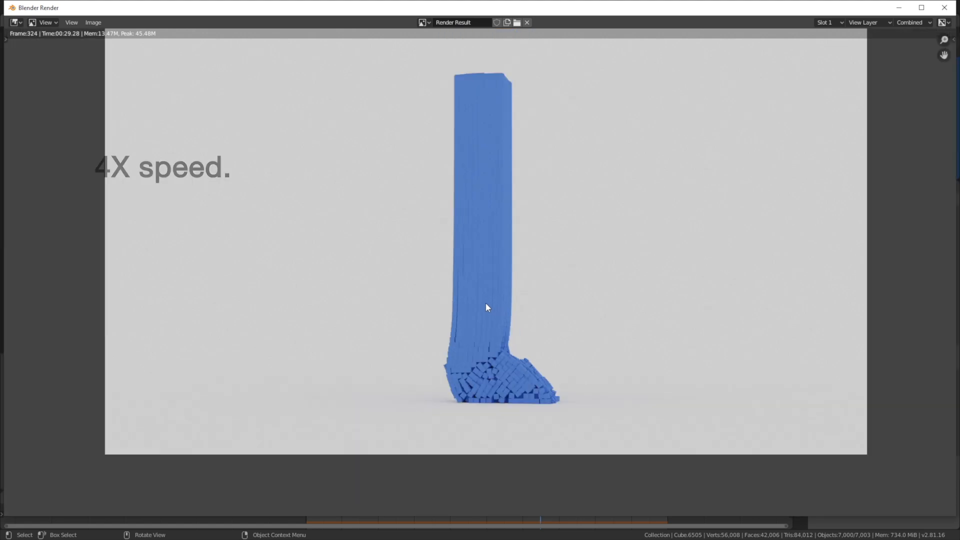
{"action": "left_click", "coordinate": [946, 9]}
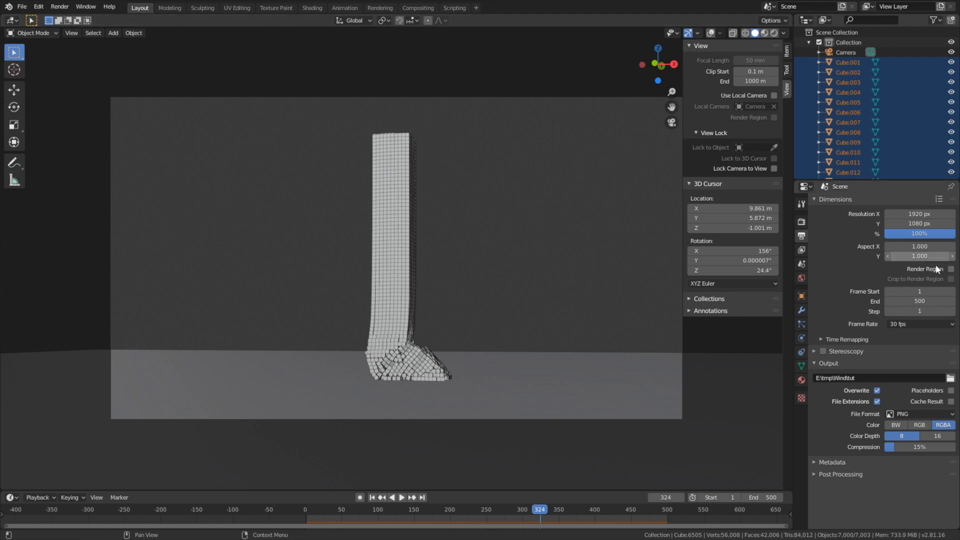
Set both the render and viewport samples to 200 and render the full animation
{"action": "left_click", "coordinate": [801, 222]}
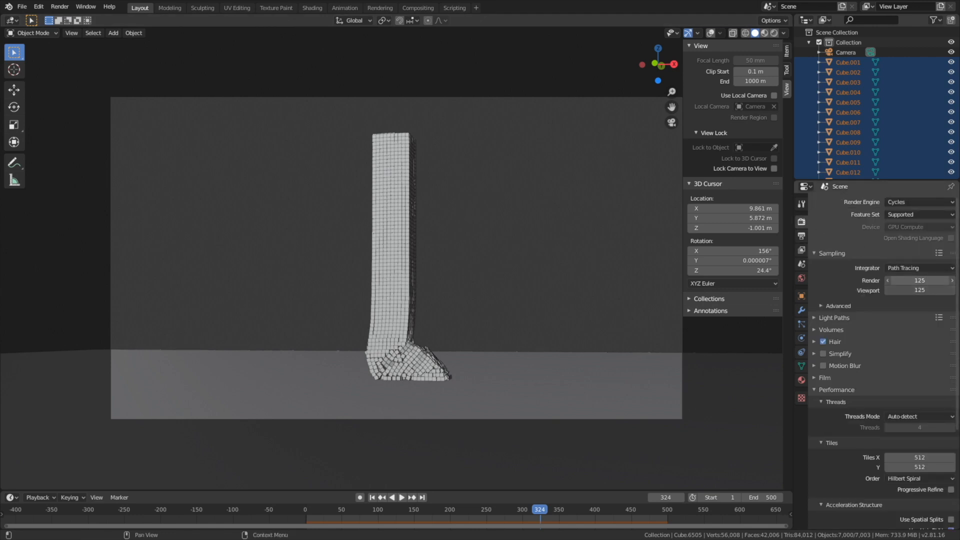
{"action": "left_click", "coordinate": [926, 281]}
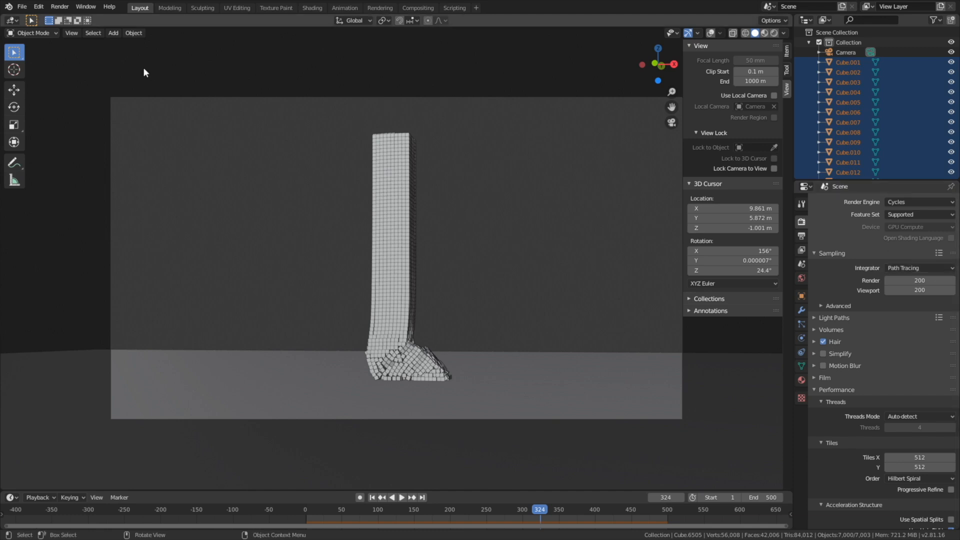
{"action": "left_click", "coordinate": [64, 8]}
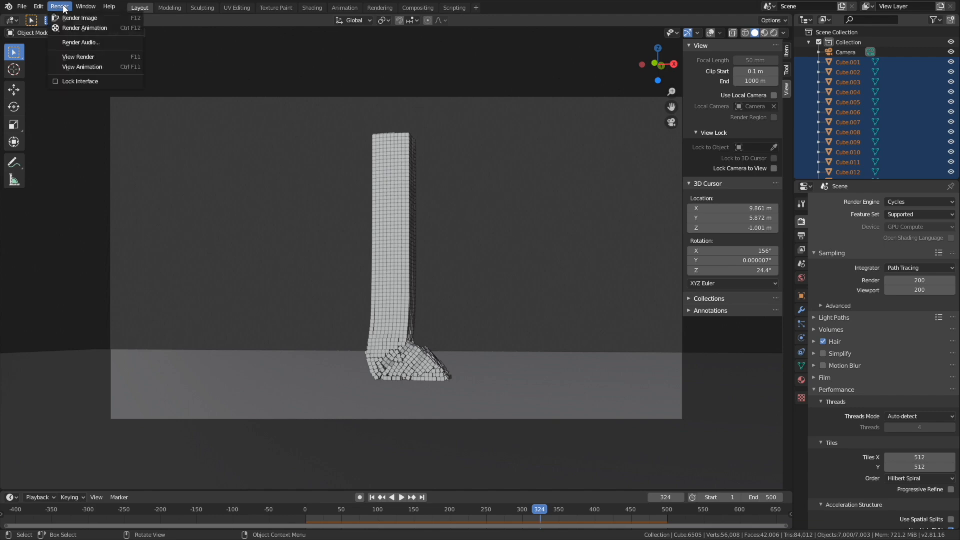
{"action": "left_click", "coordinate": [70, 26]}
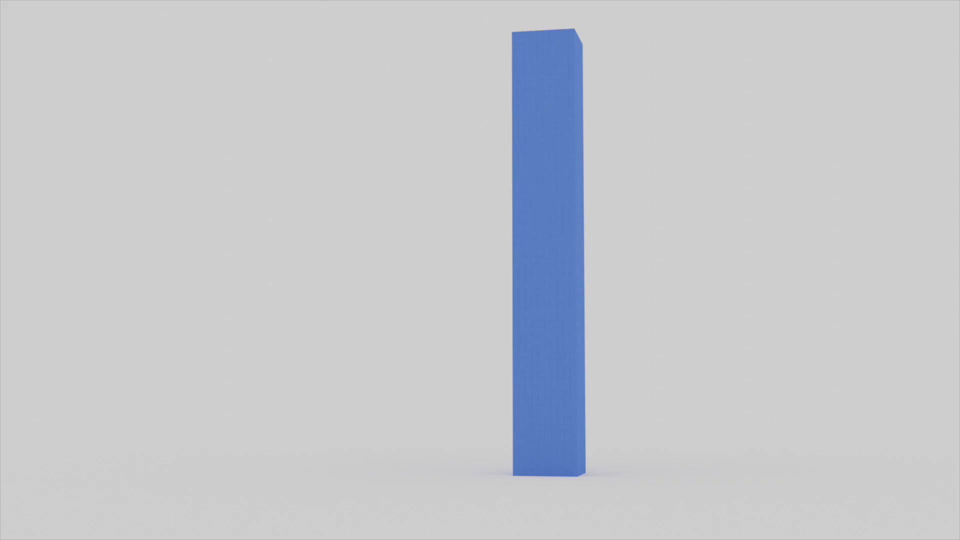